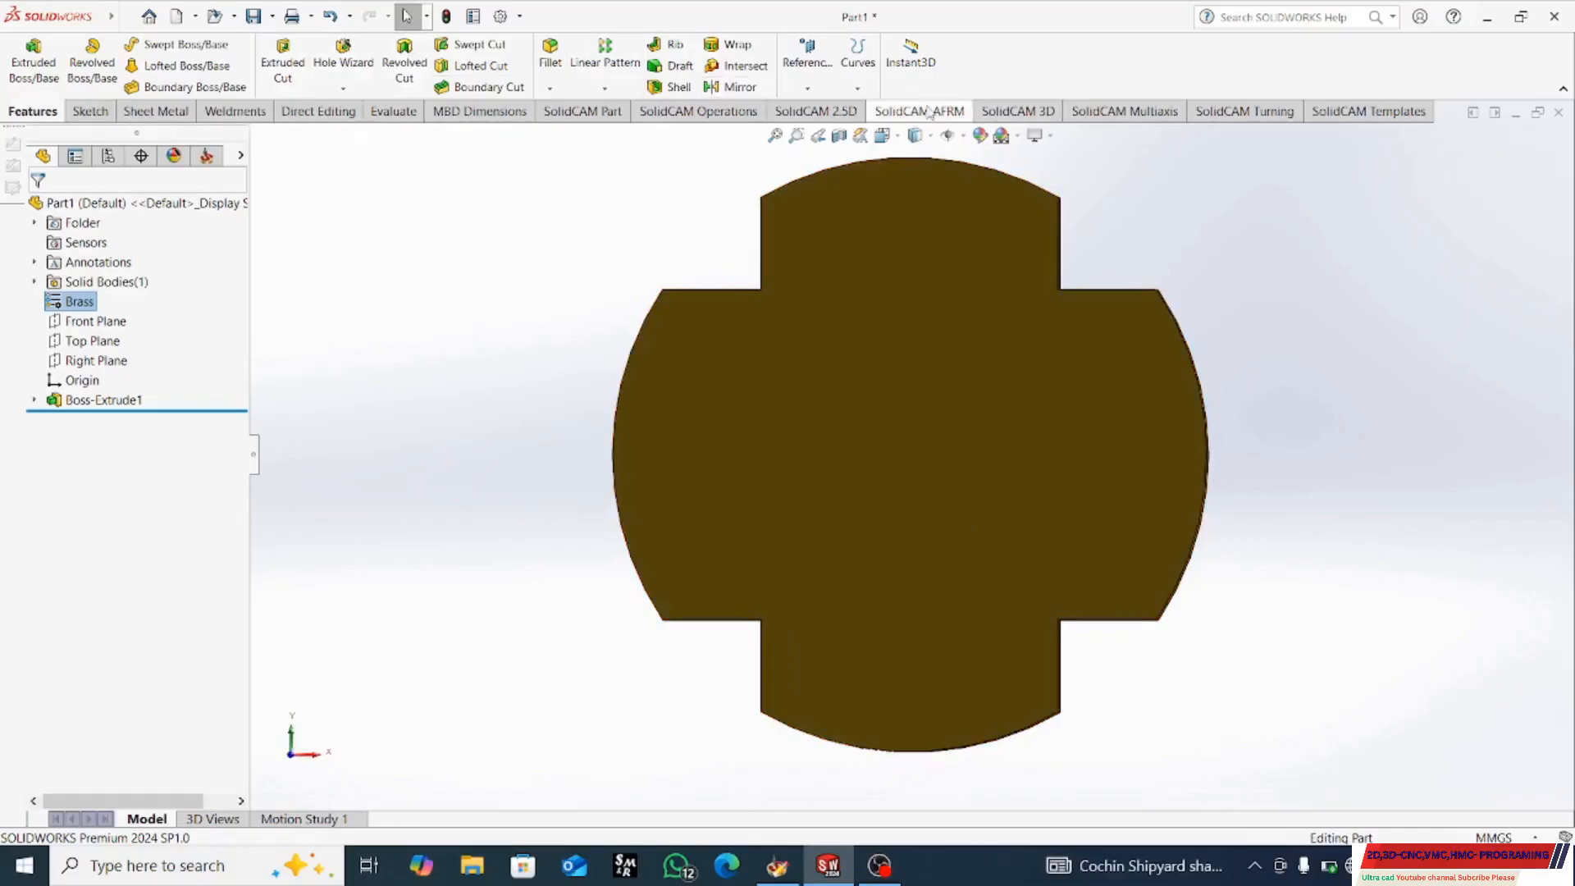
# - Create a new external SolidCAM milling part named Part1-6 in metric units from the current model
pyautogui.click(670, 115)
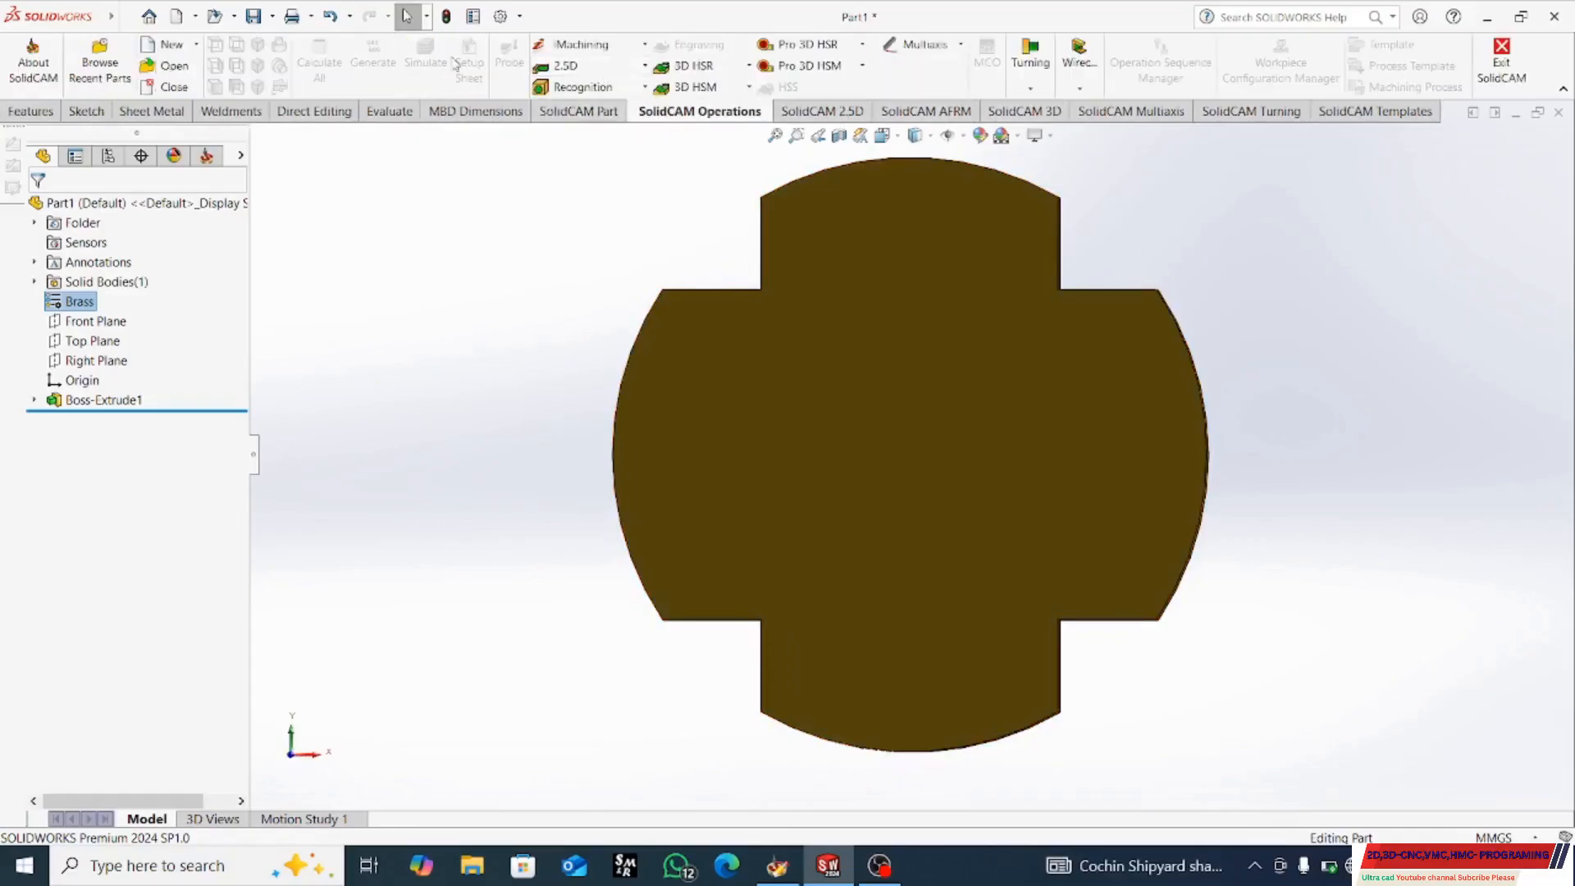
pyautogui.click(168, 46)
pyautogui.click(169, 88)
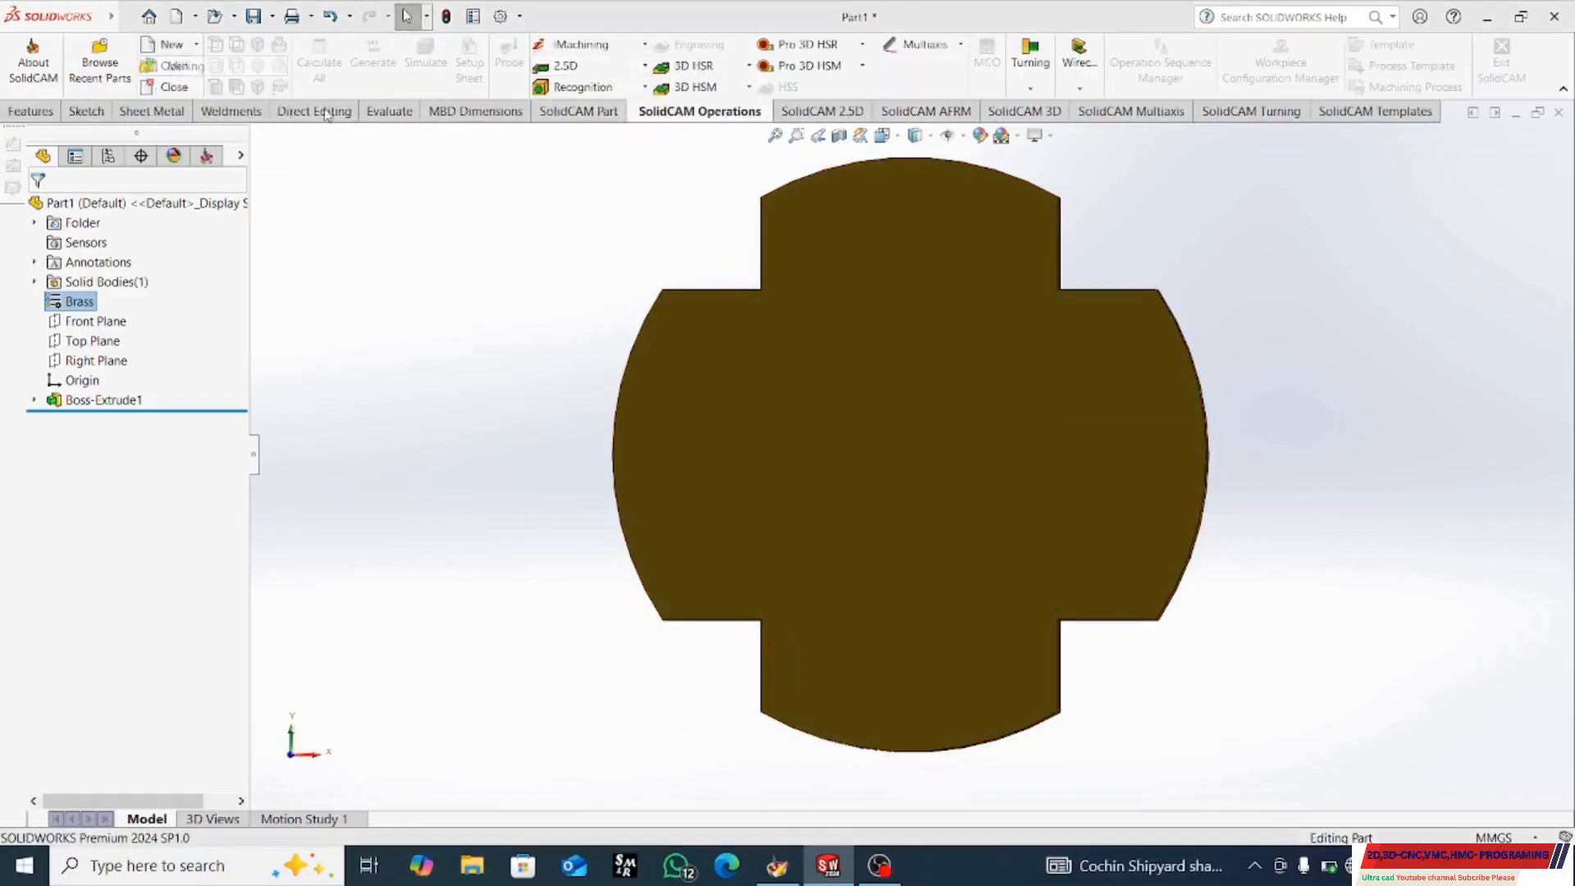
pyautogui.click(1273, 390)
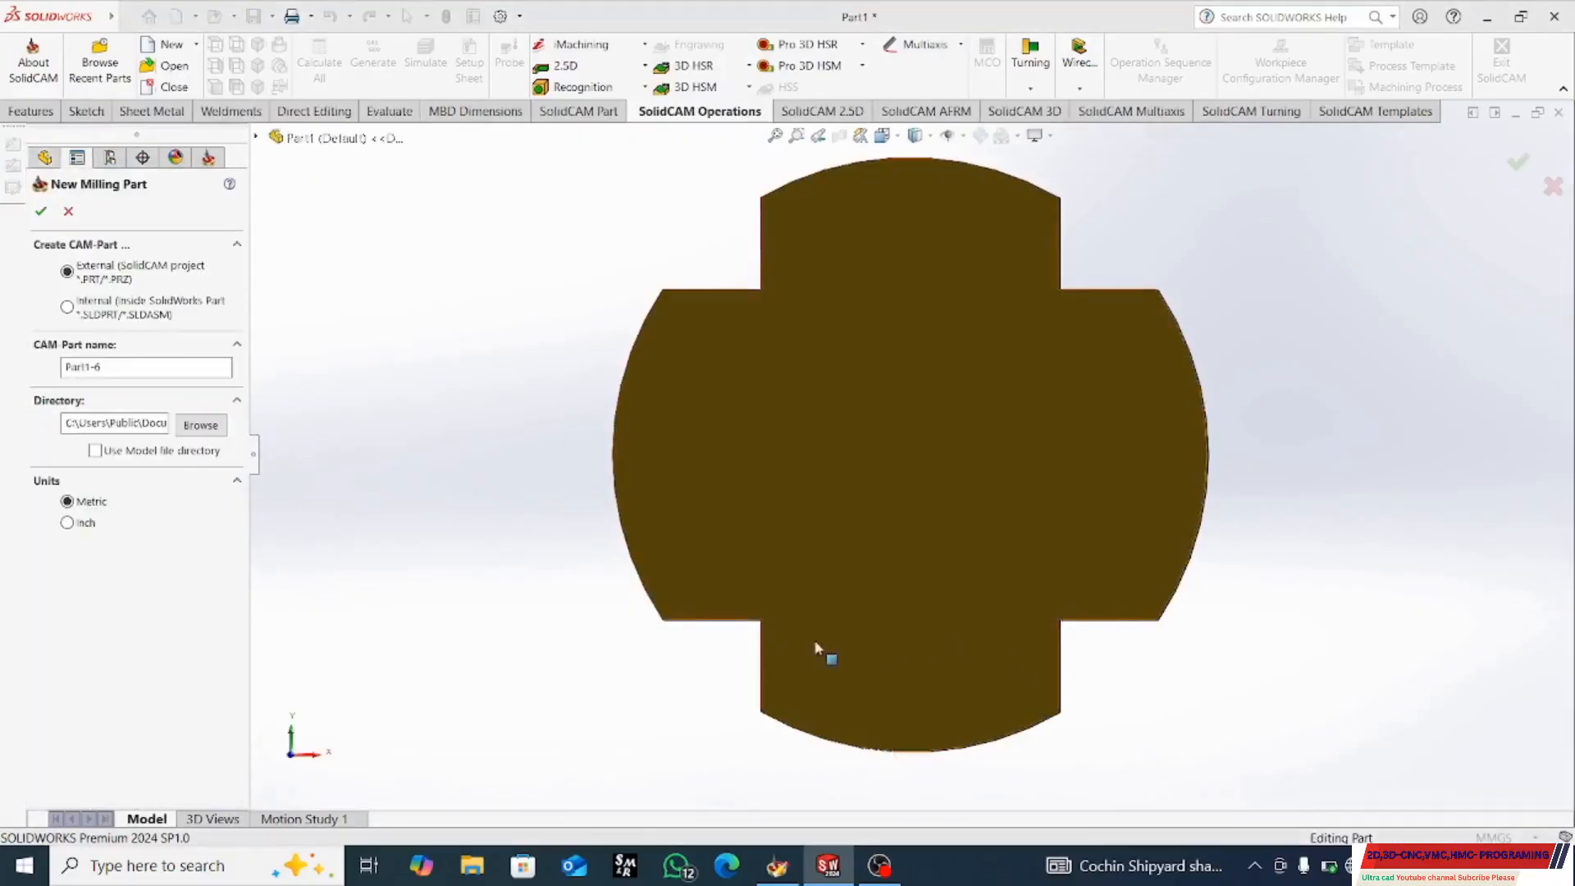
pyautogui.click(43, 212)
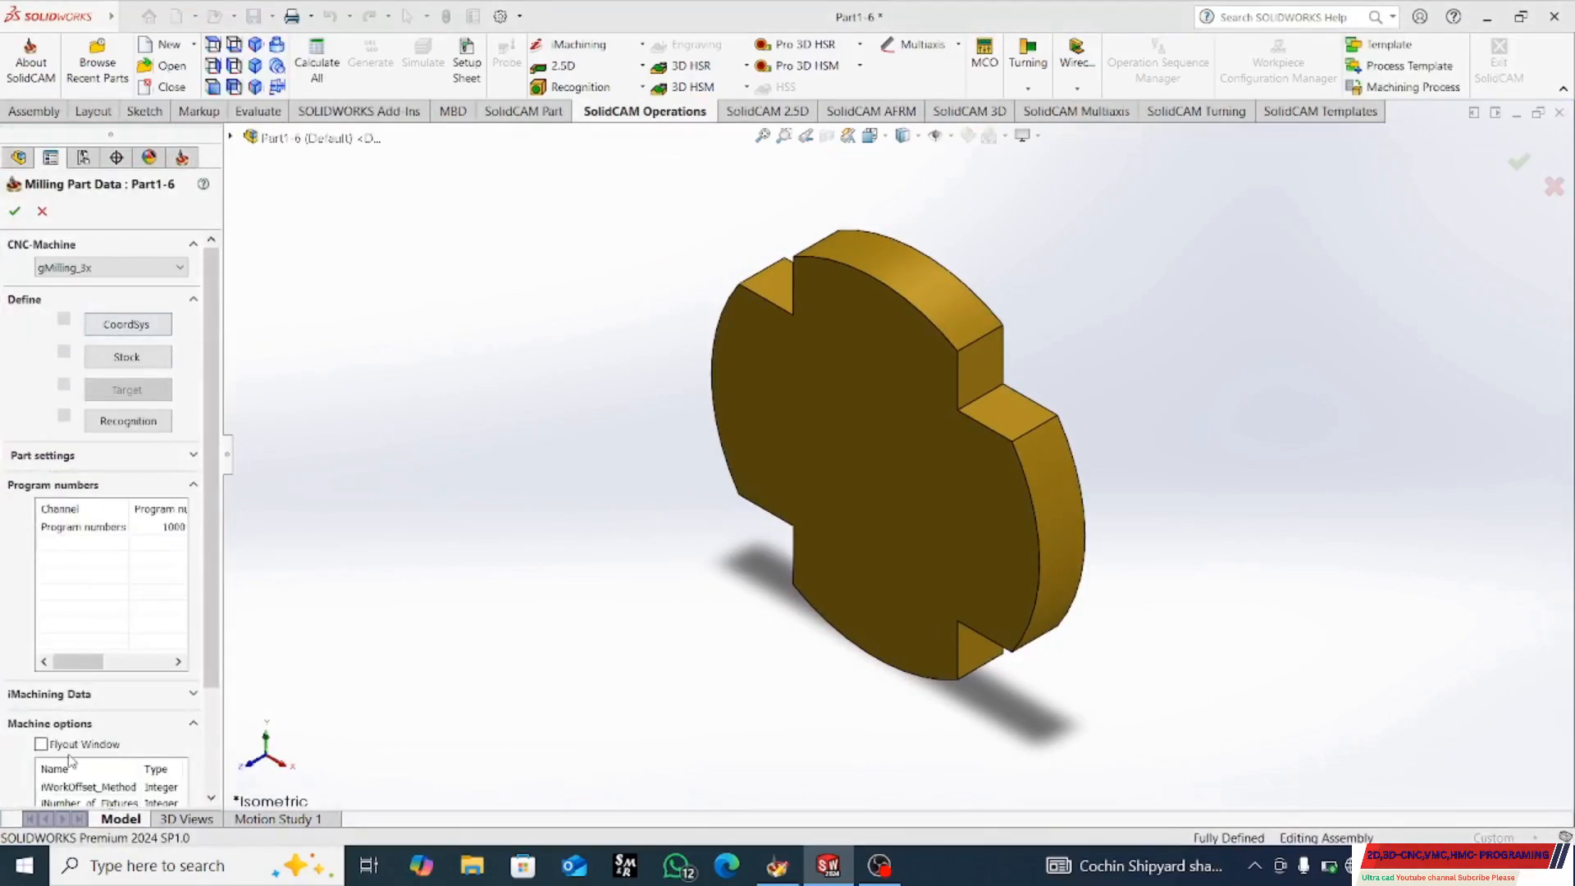
# - Define the machine coordinate system on the part's flat front face, with its origin at the top center of the model box
pyautogui.click(135, 331)
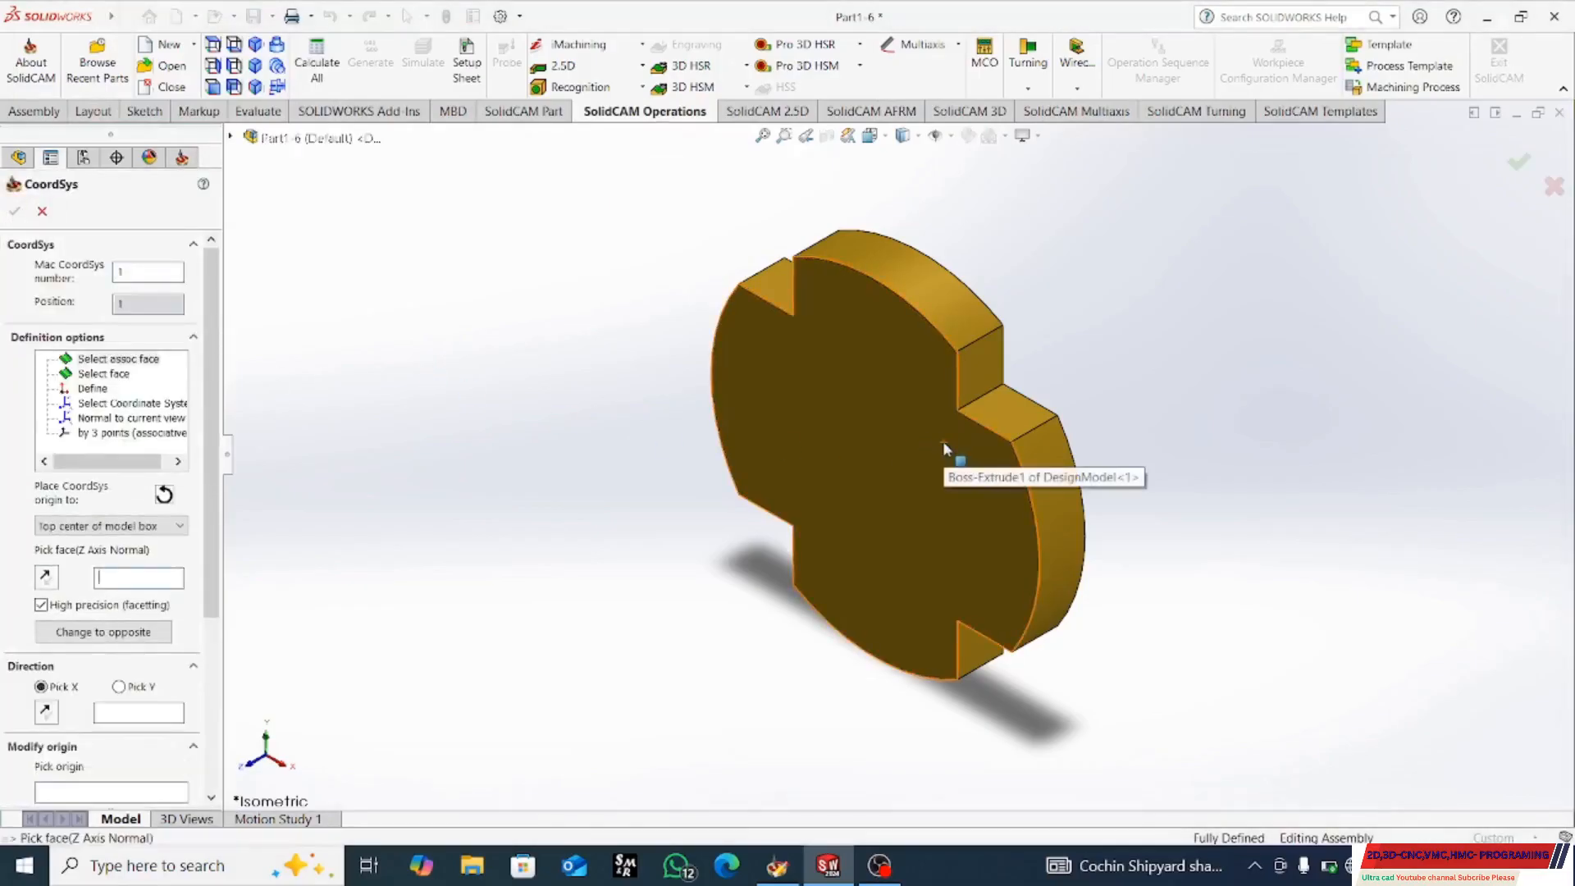
pyautogui.click(943, 441)
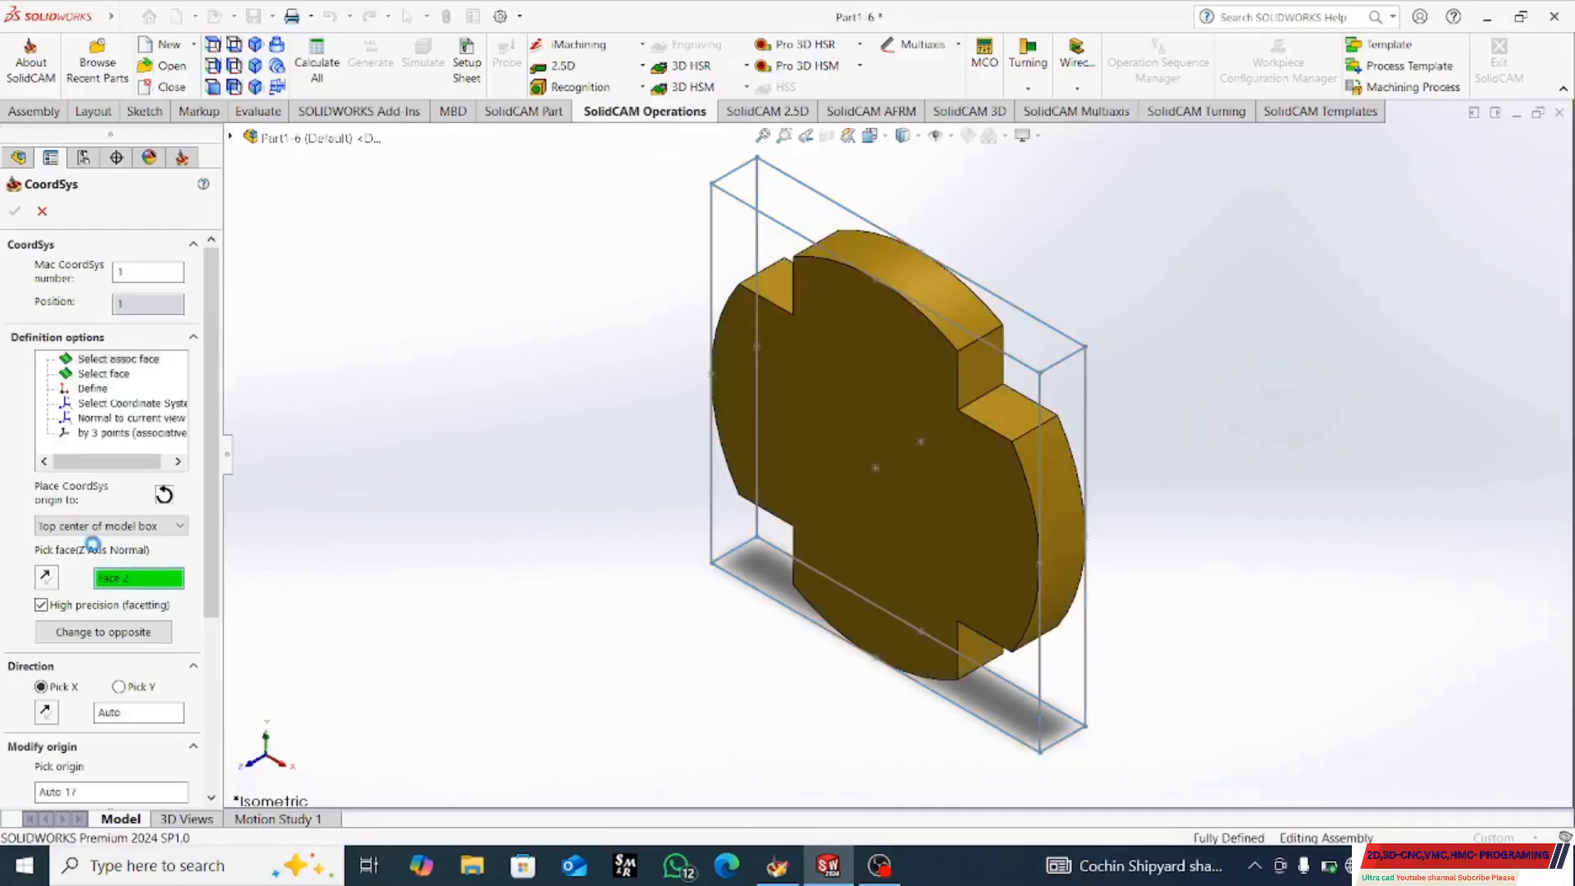
pyautogui.moveTo(216, 545); pyautogui.dragTo(218, 718)
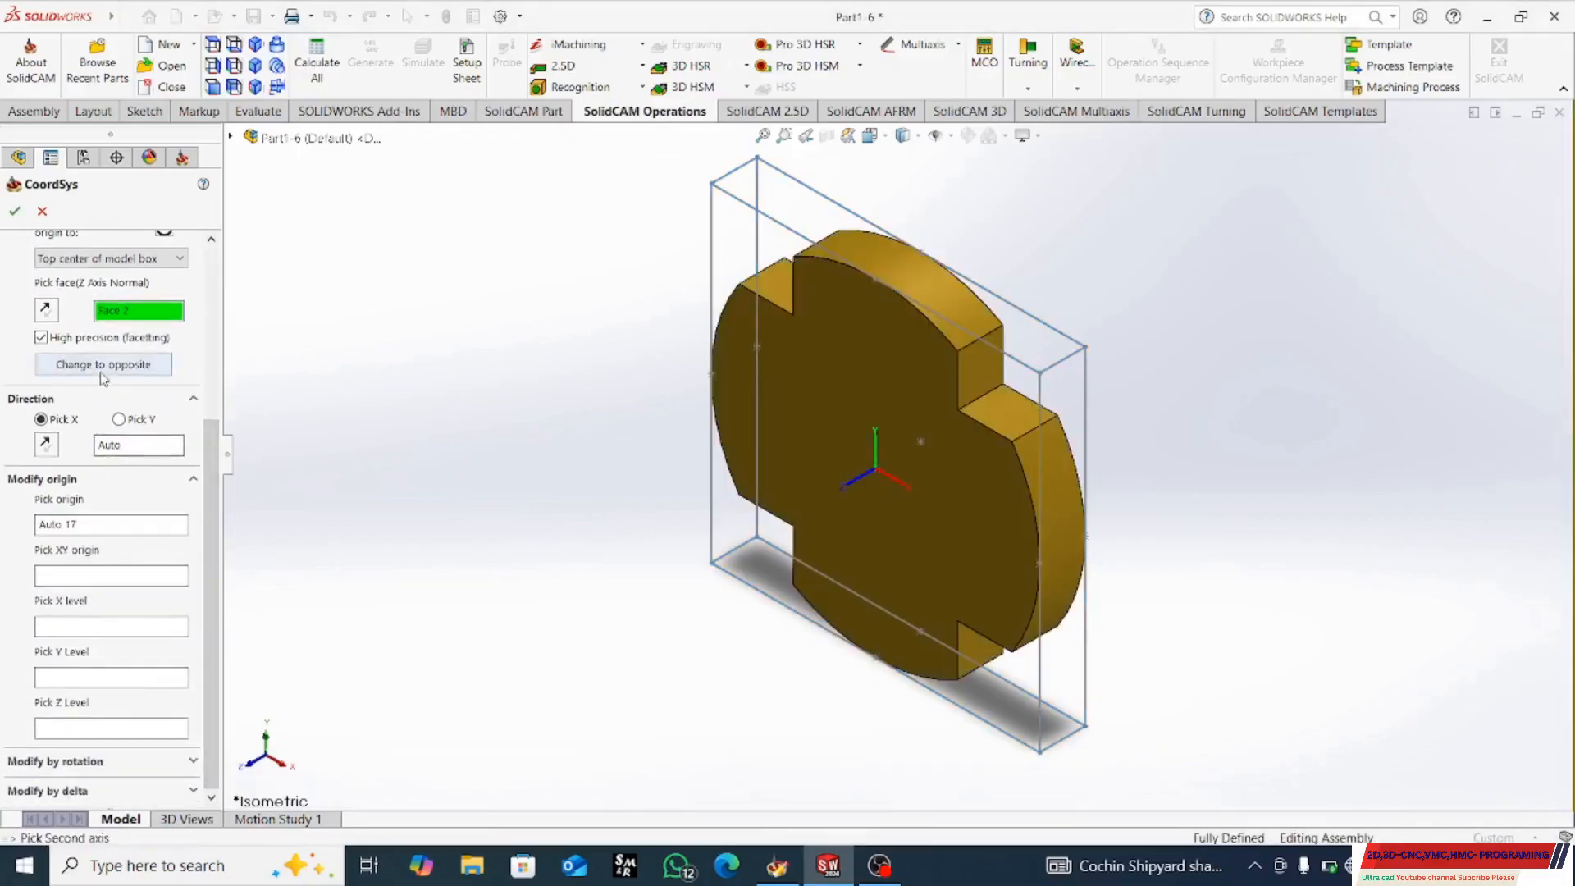
pyautogui.click(14, 211)
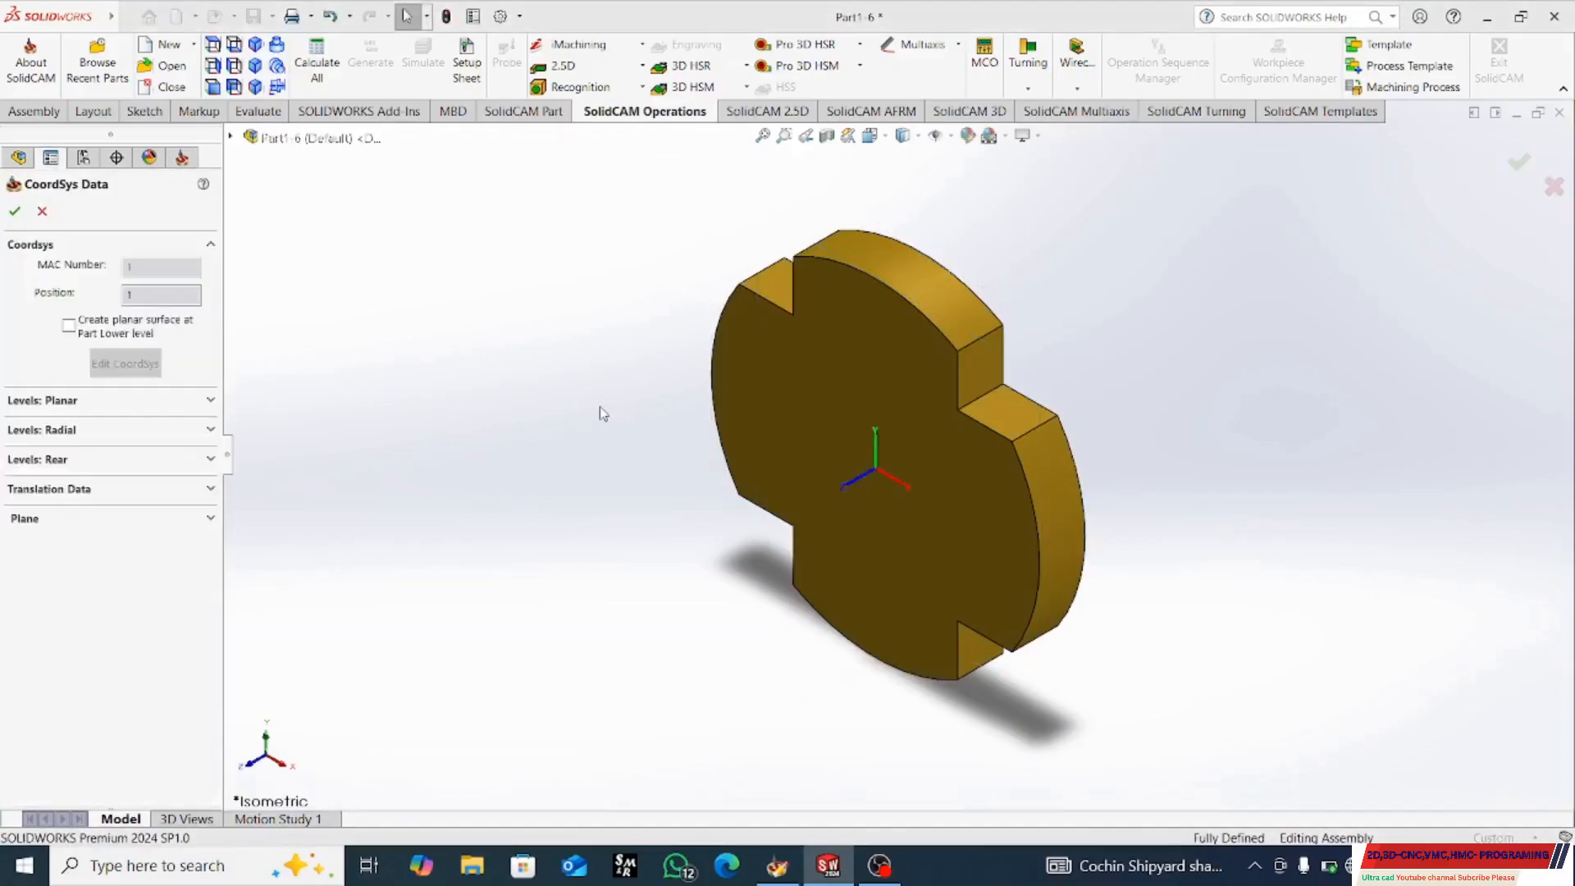
pyautogui.moveTo(1020, 529); pyautogui.dragTo(1055, 345, button='middle')
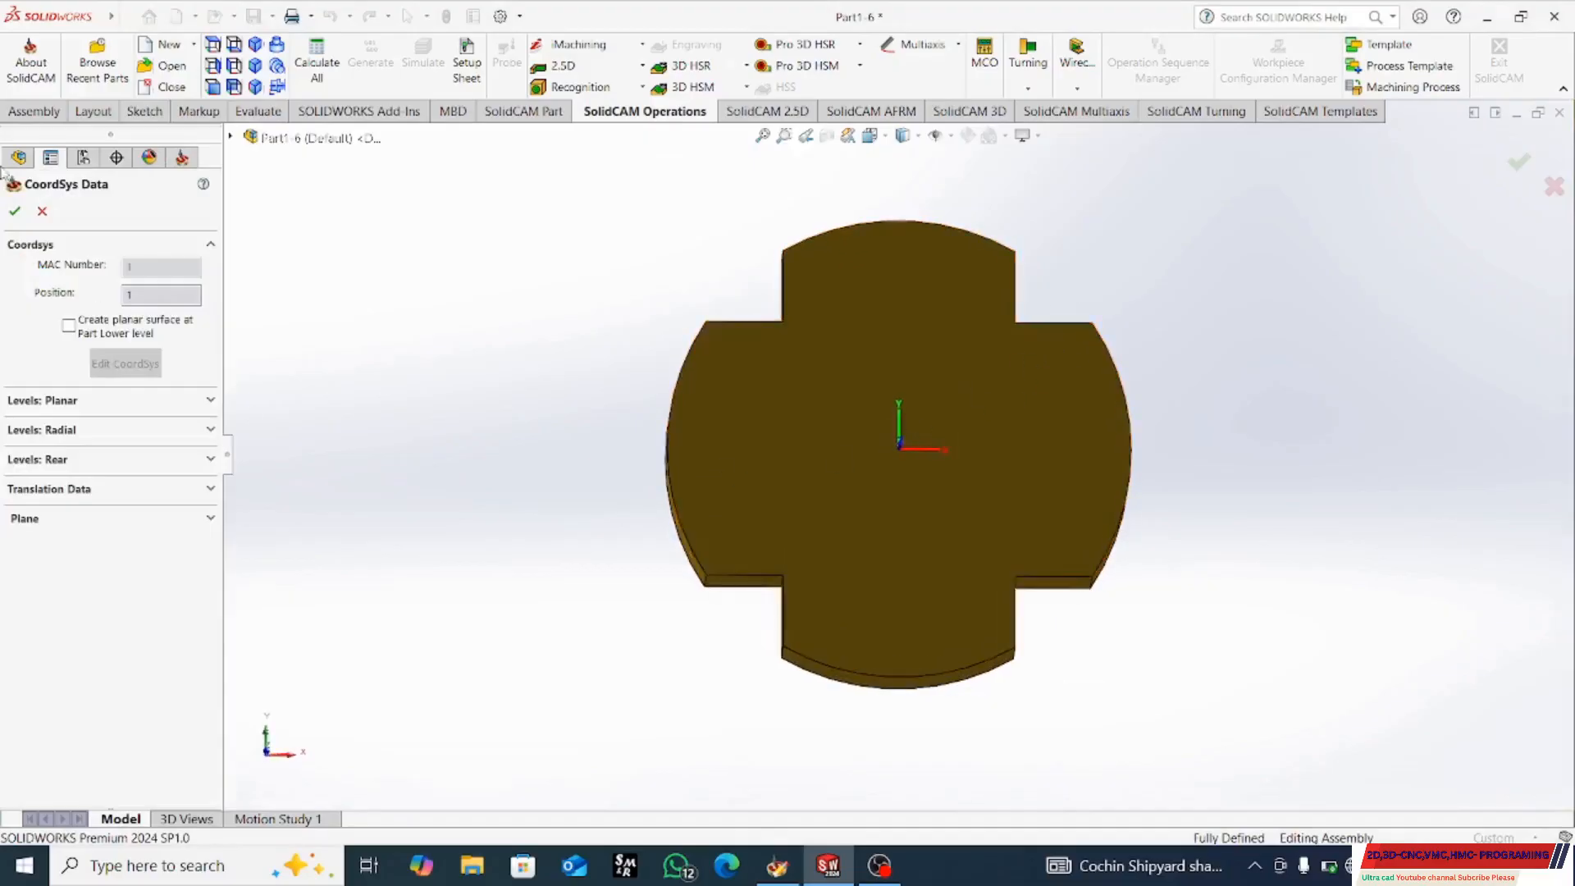
pyautogui.click(15, 211)
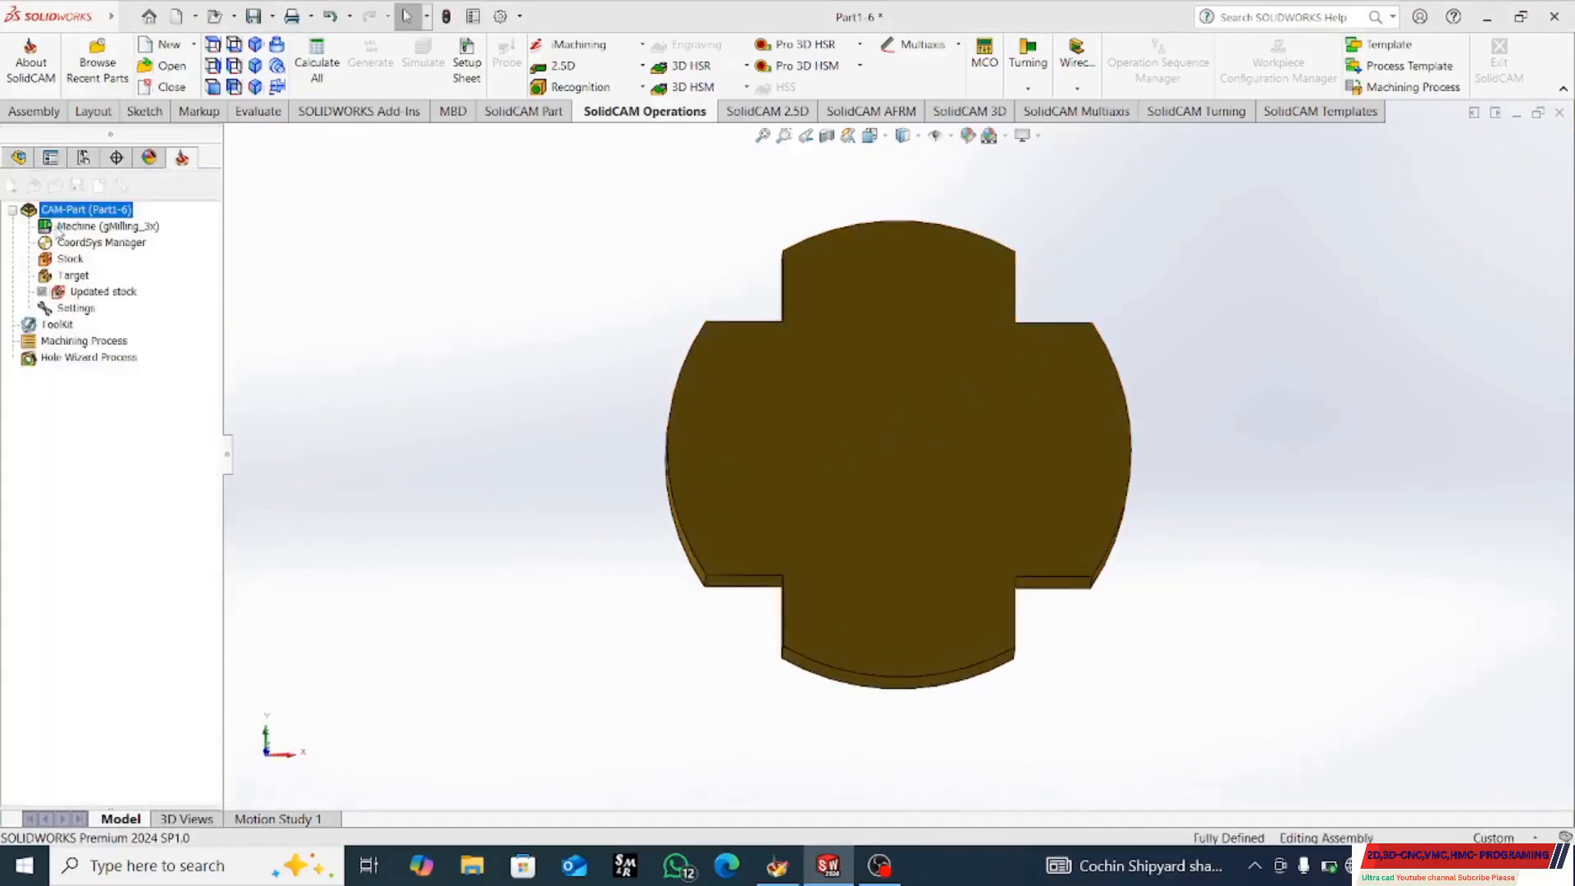
pyautogui.doubleClick(120, 244)
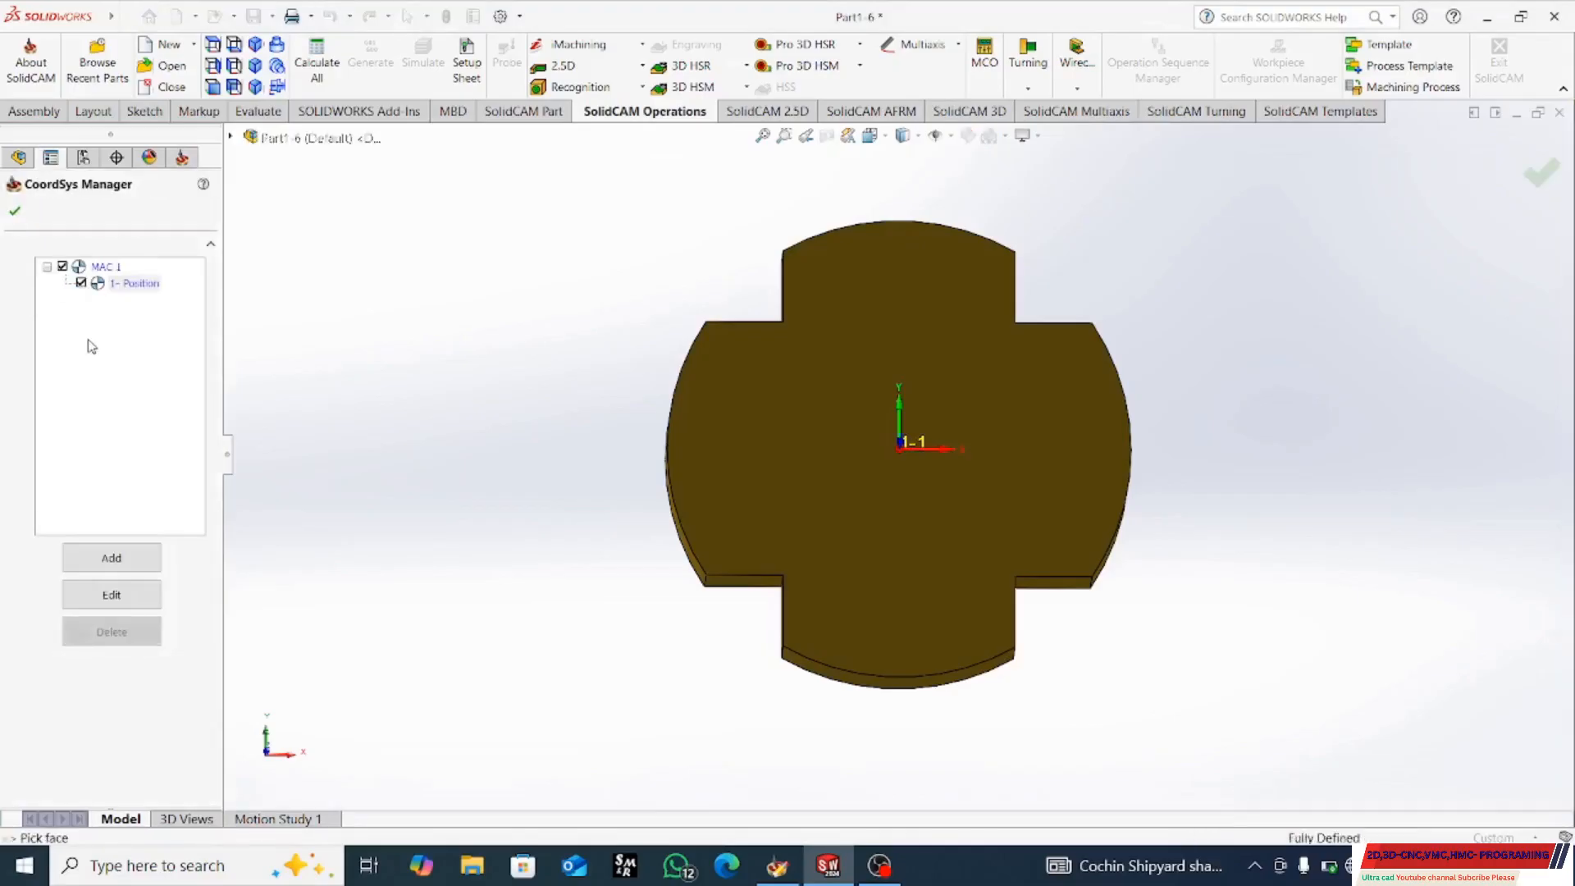
pyautogui.click(15, 211)
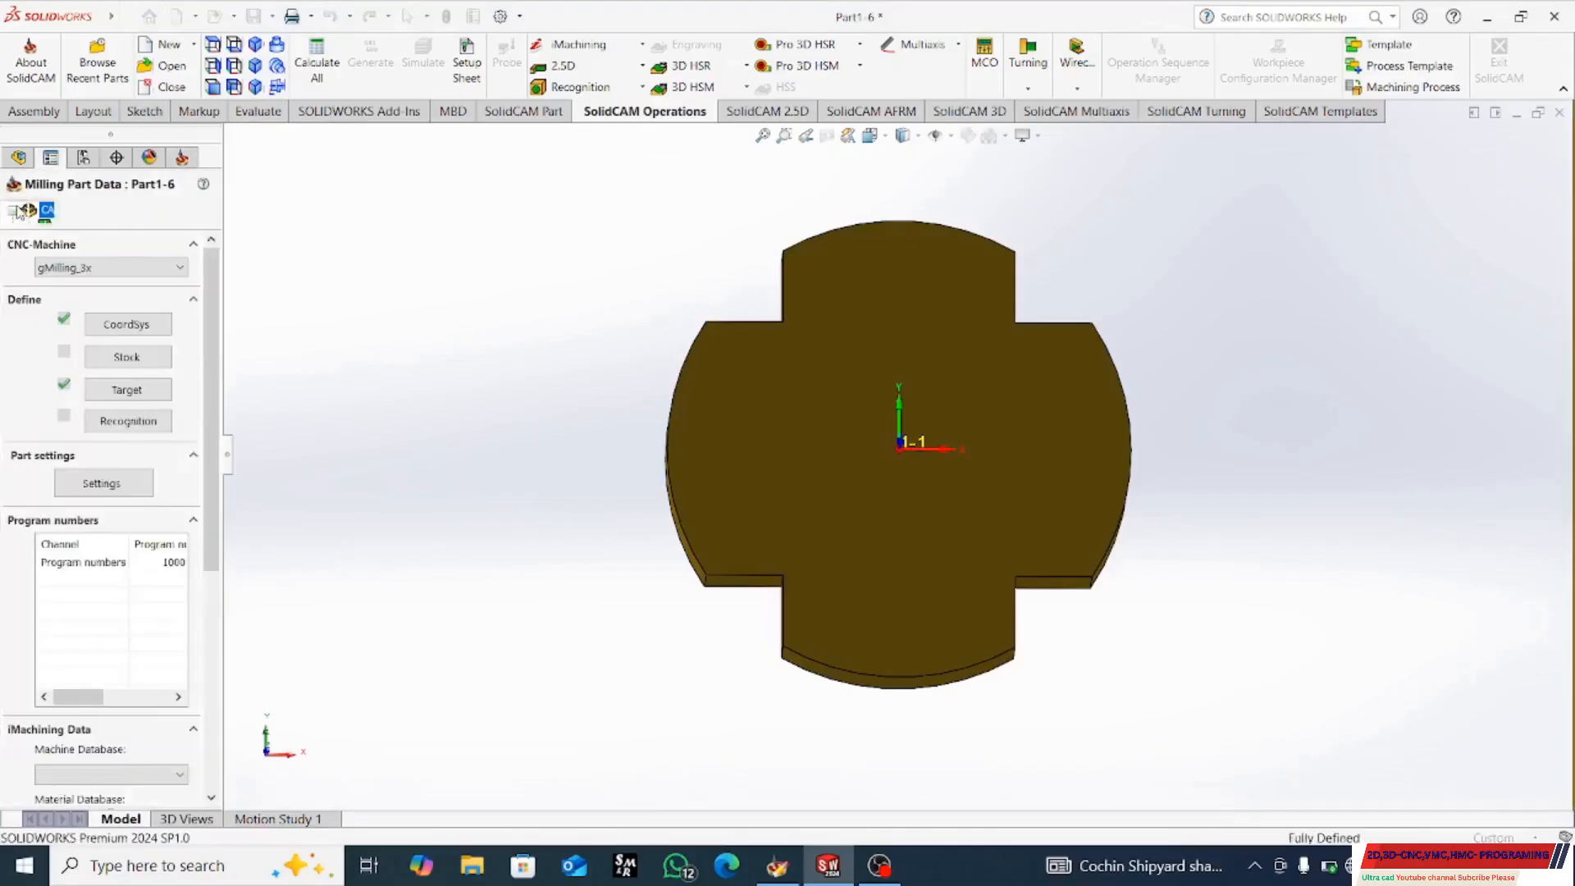
# - Define the stock as a cylinder relative to the model, using the solid body as the selection
pyautogui.click(121, 361)
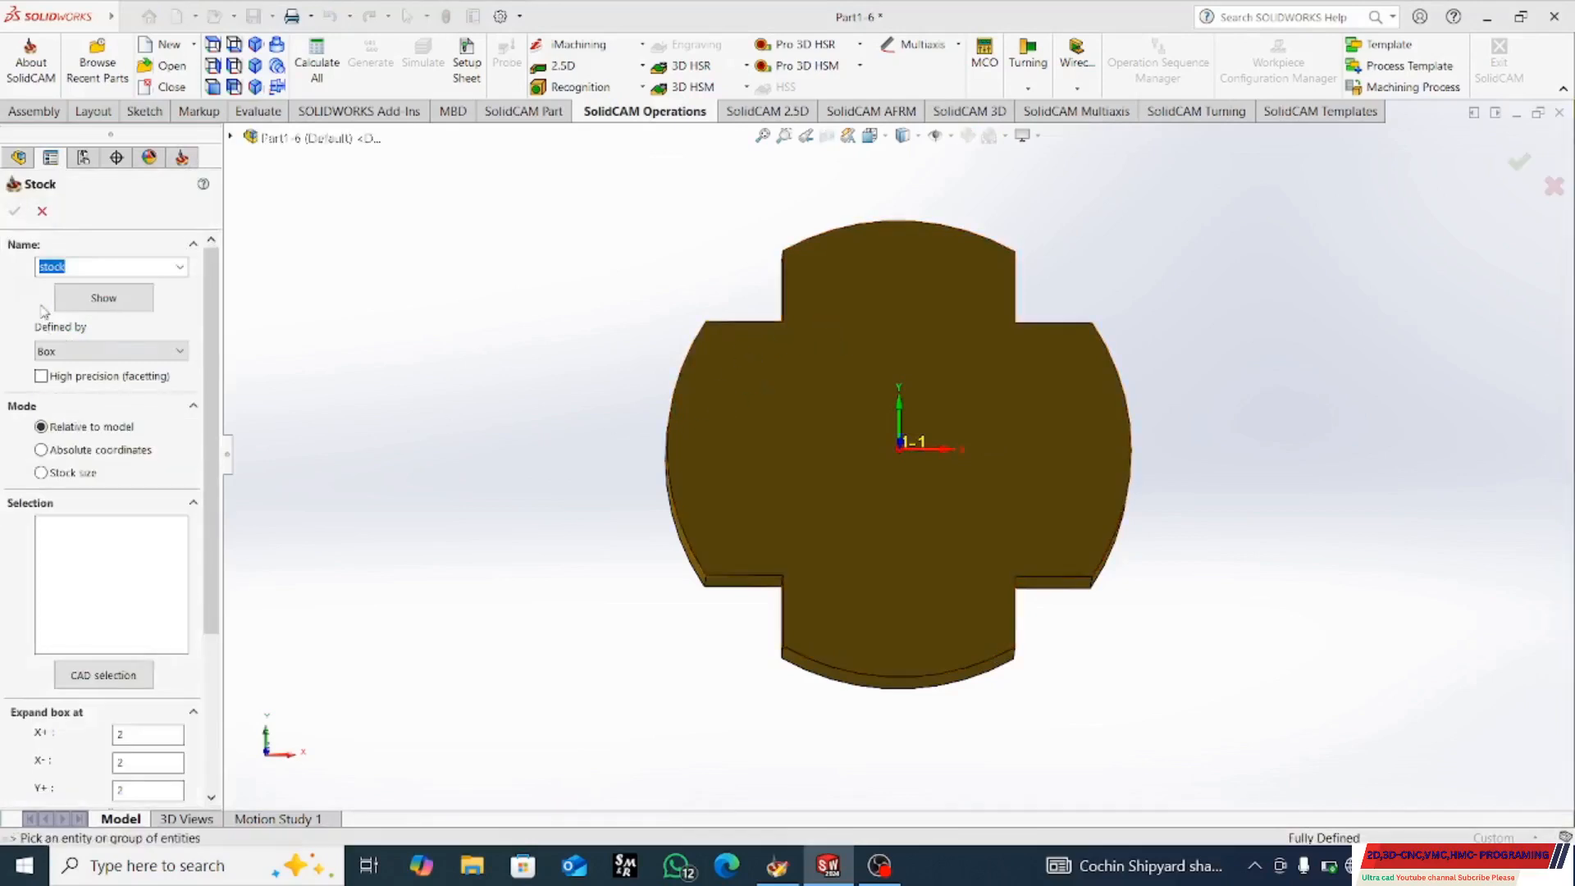
pyautogui.click(110, 351)
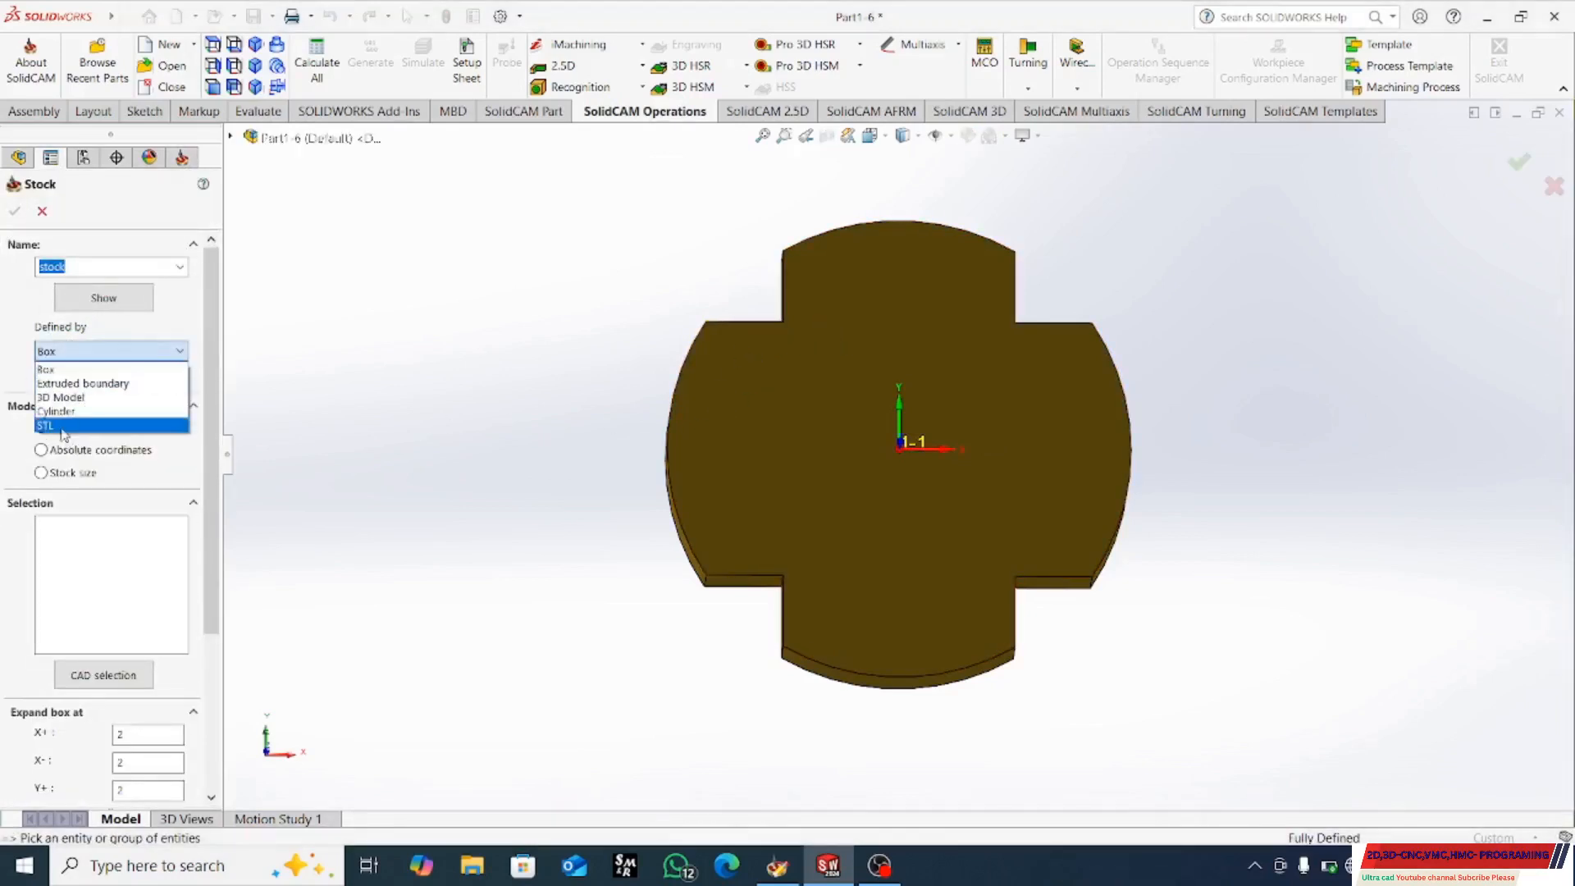
pyautogui.click(62, 417)
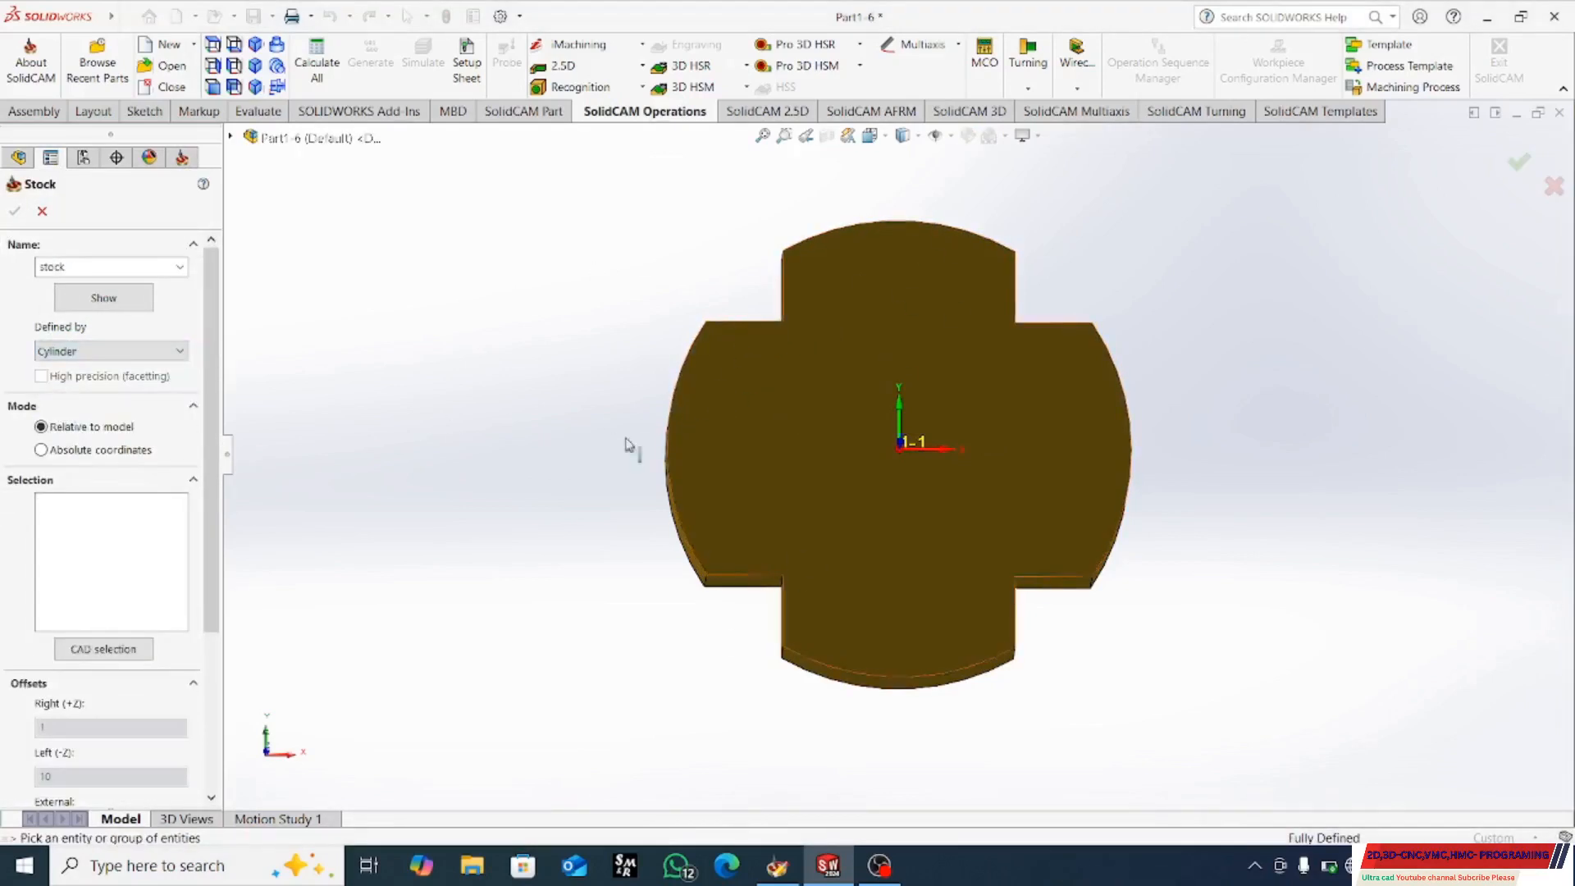
pyautogui.click(731, 462)
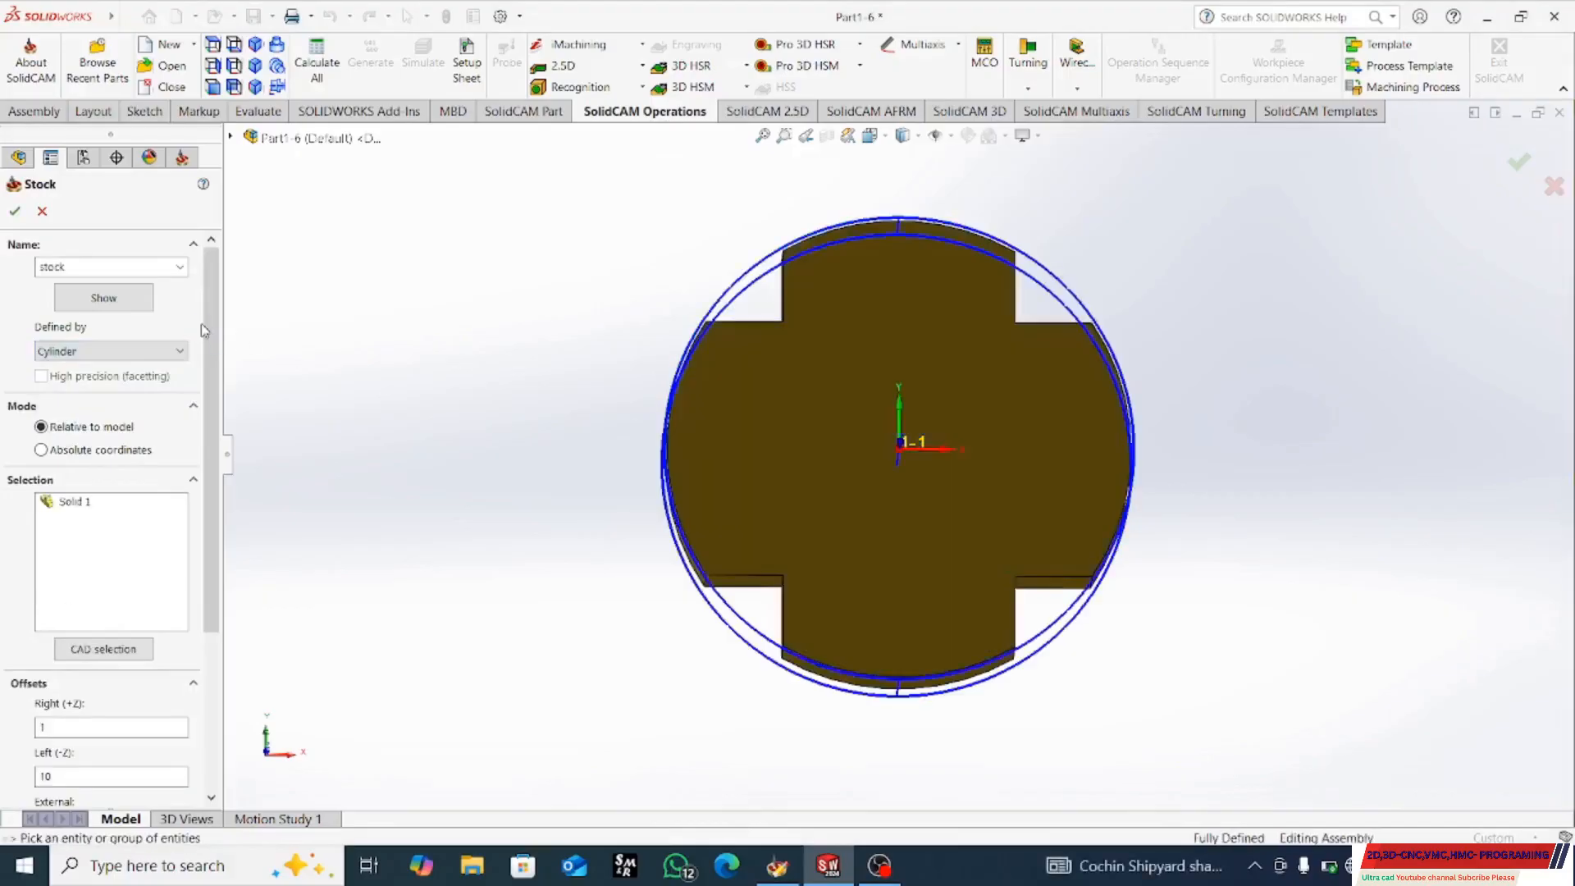
pyautogui.click(15, 211)
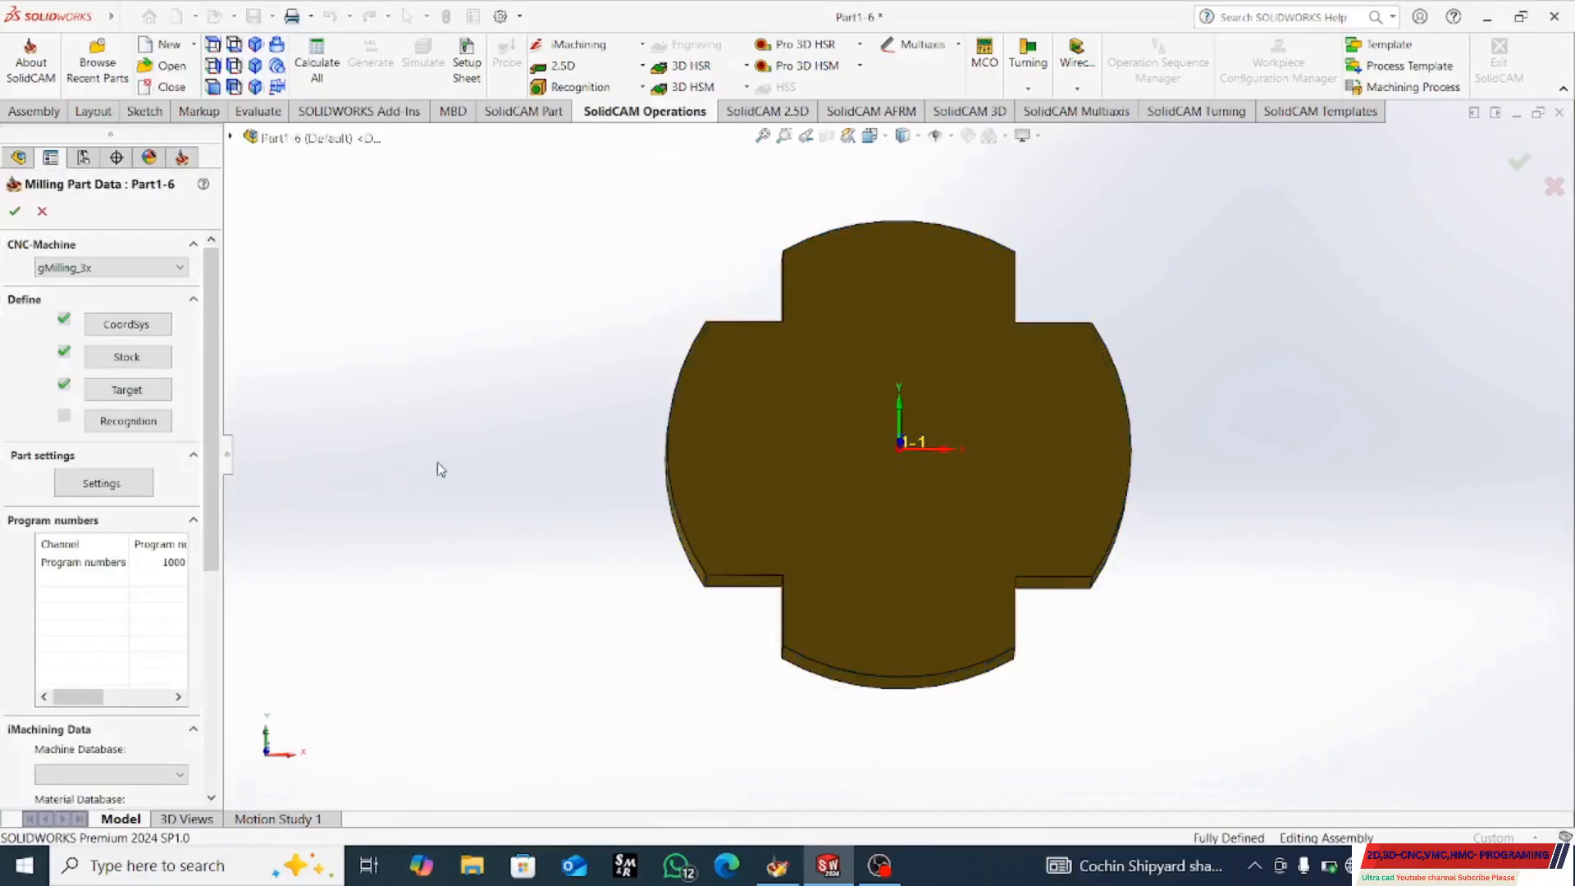
# - Edit the cylindrical stock, setting its right (+Z) and left (-Z) offsets to 0
pyautogui.click(114, 366)
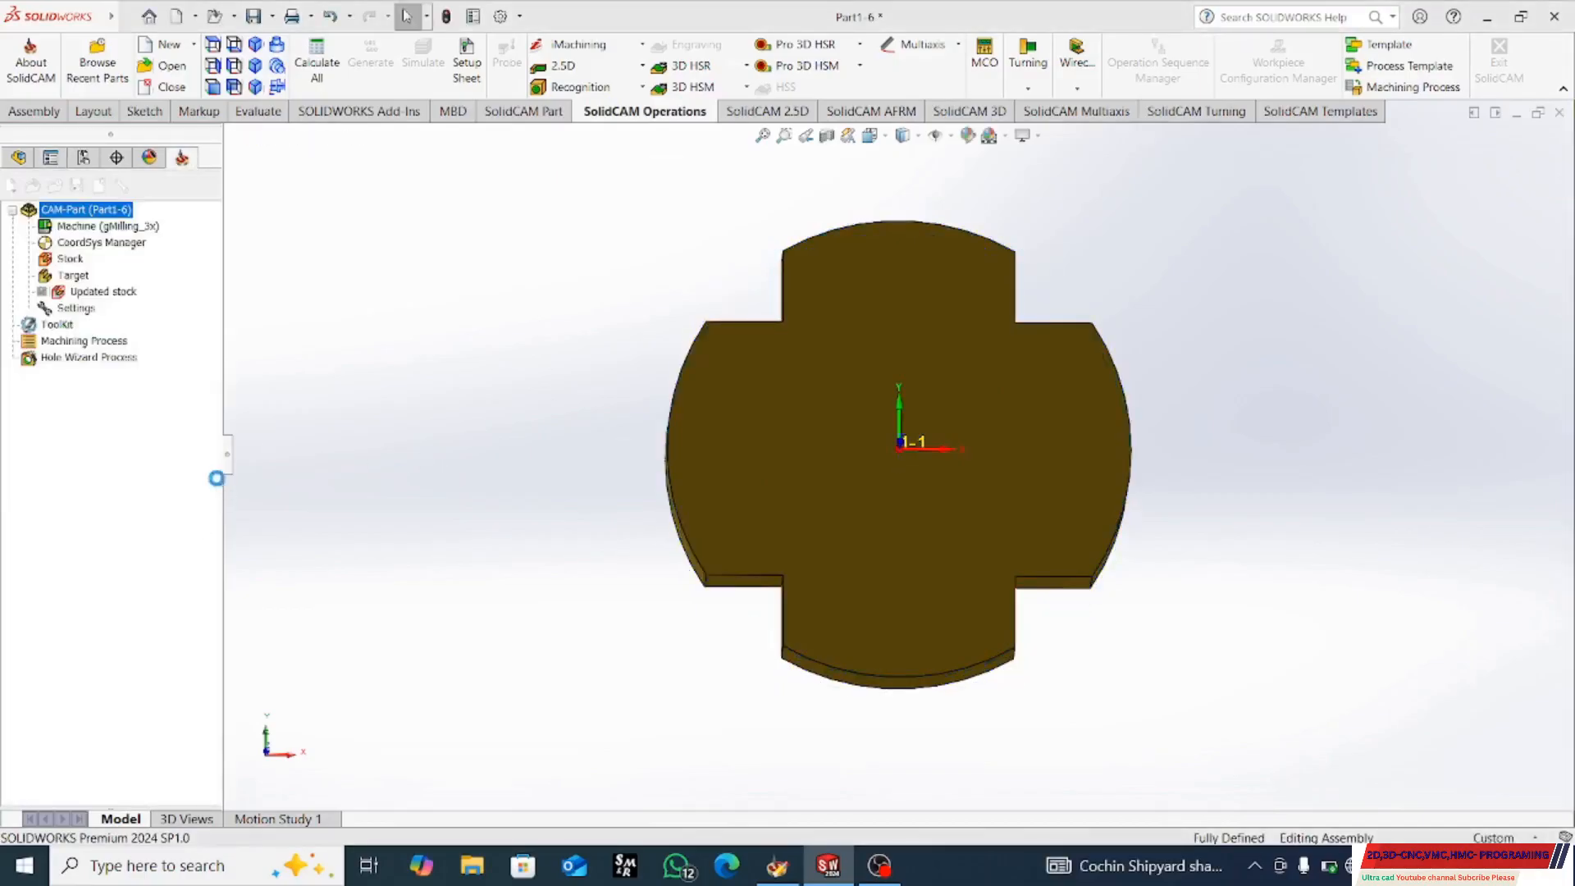
pyautogui.moveTo(215, 450); pyautogui.dragTo(235, 678)
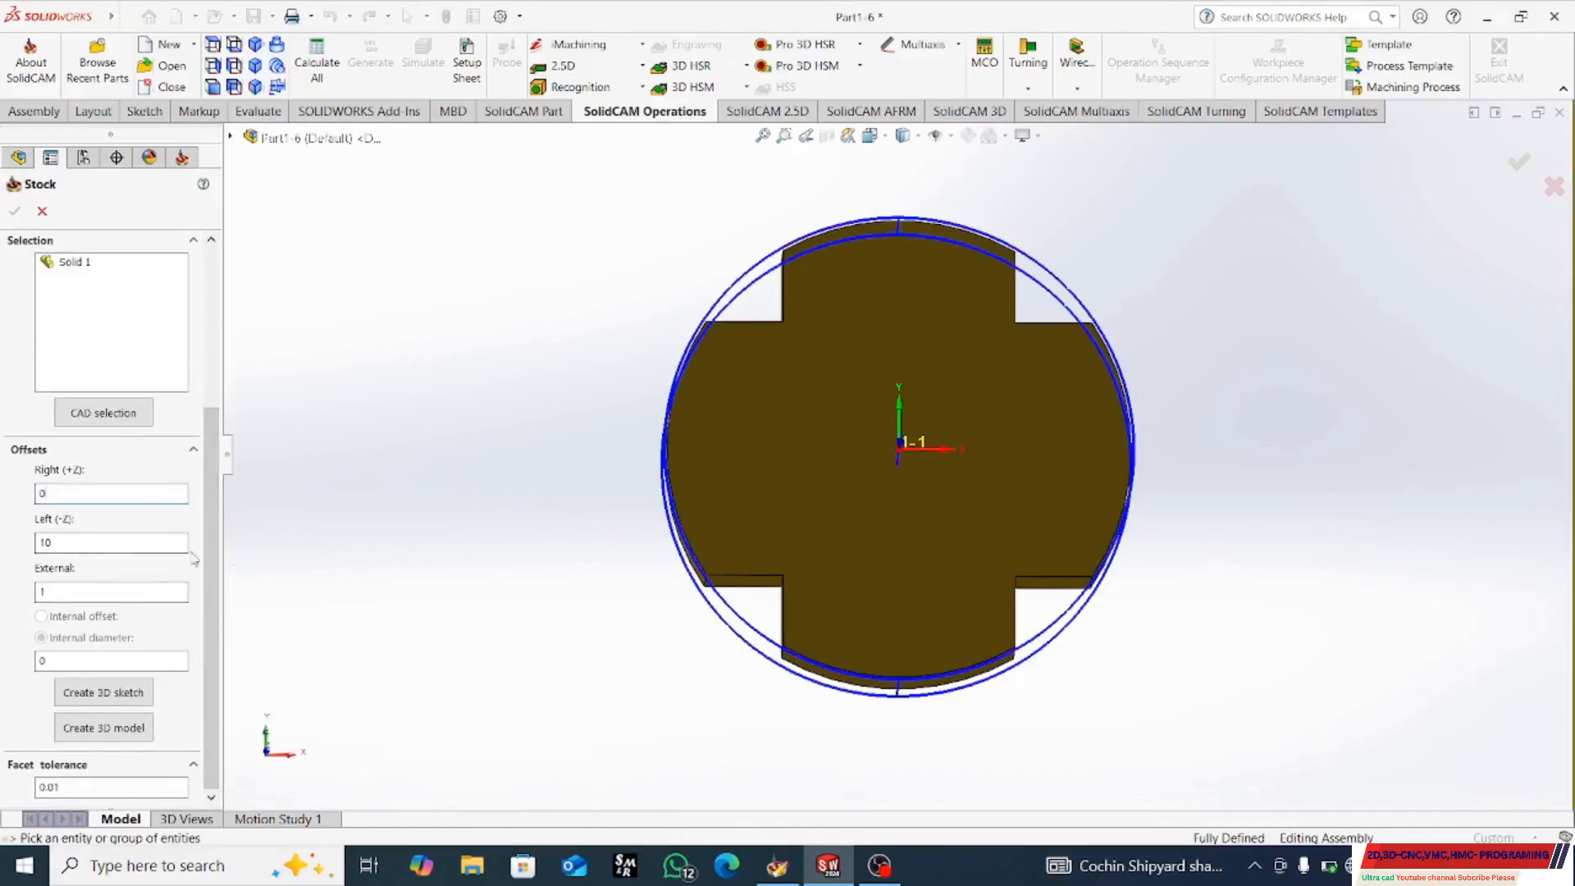
pyautogui.moveTo(58, 543); pyautogui.dragTo(22, 552)
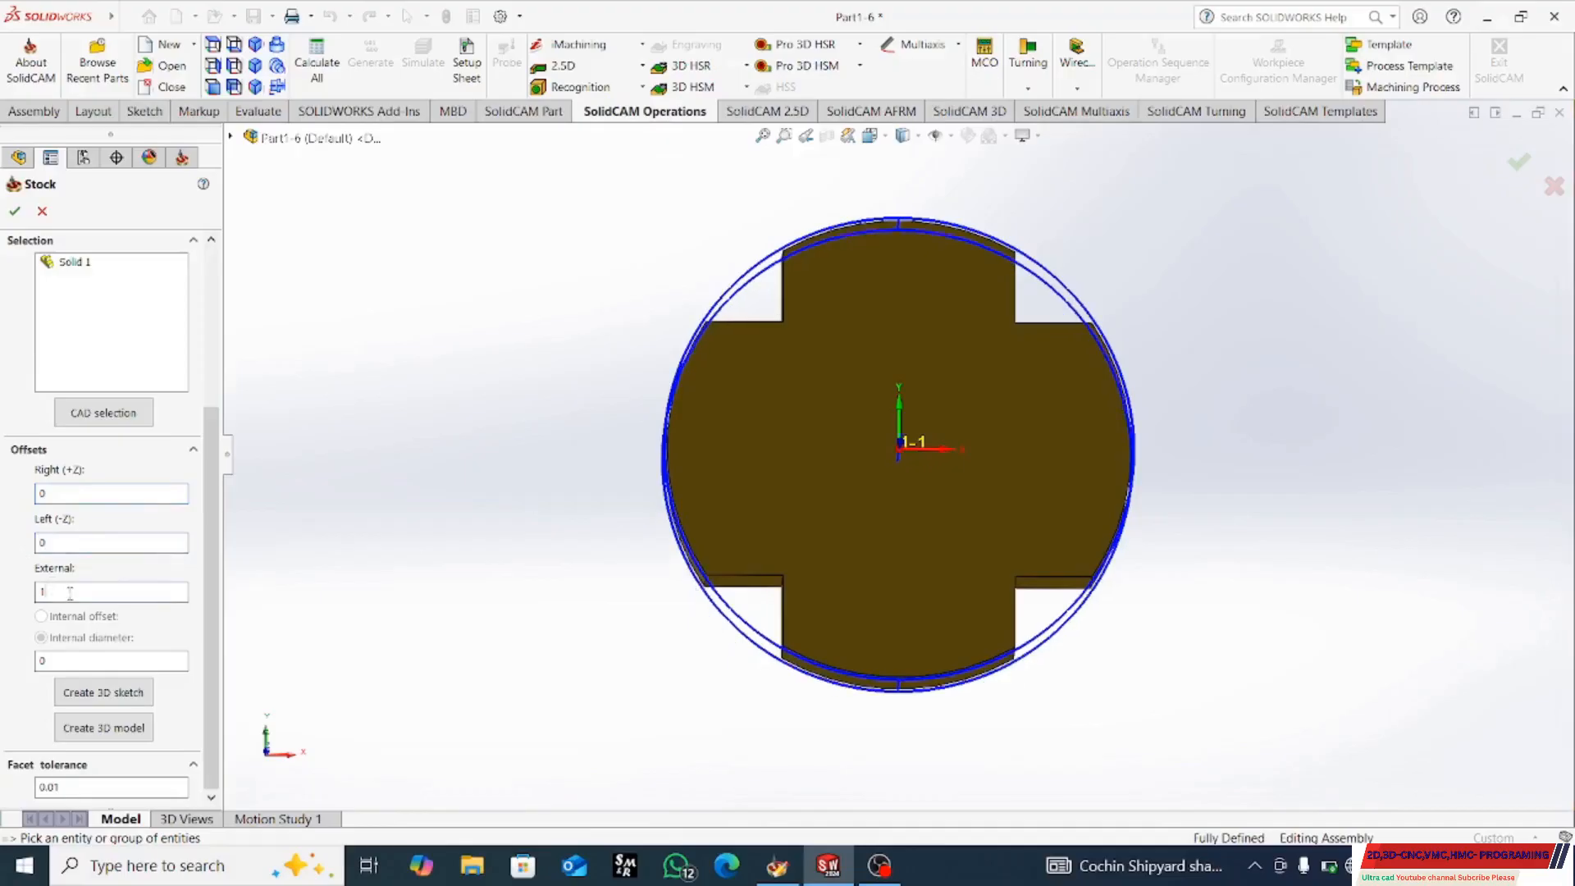
pyautogui.click(15, 213)
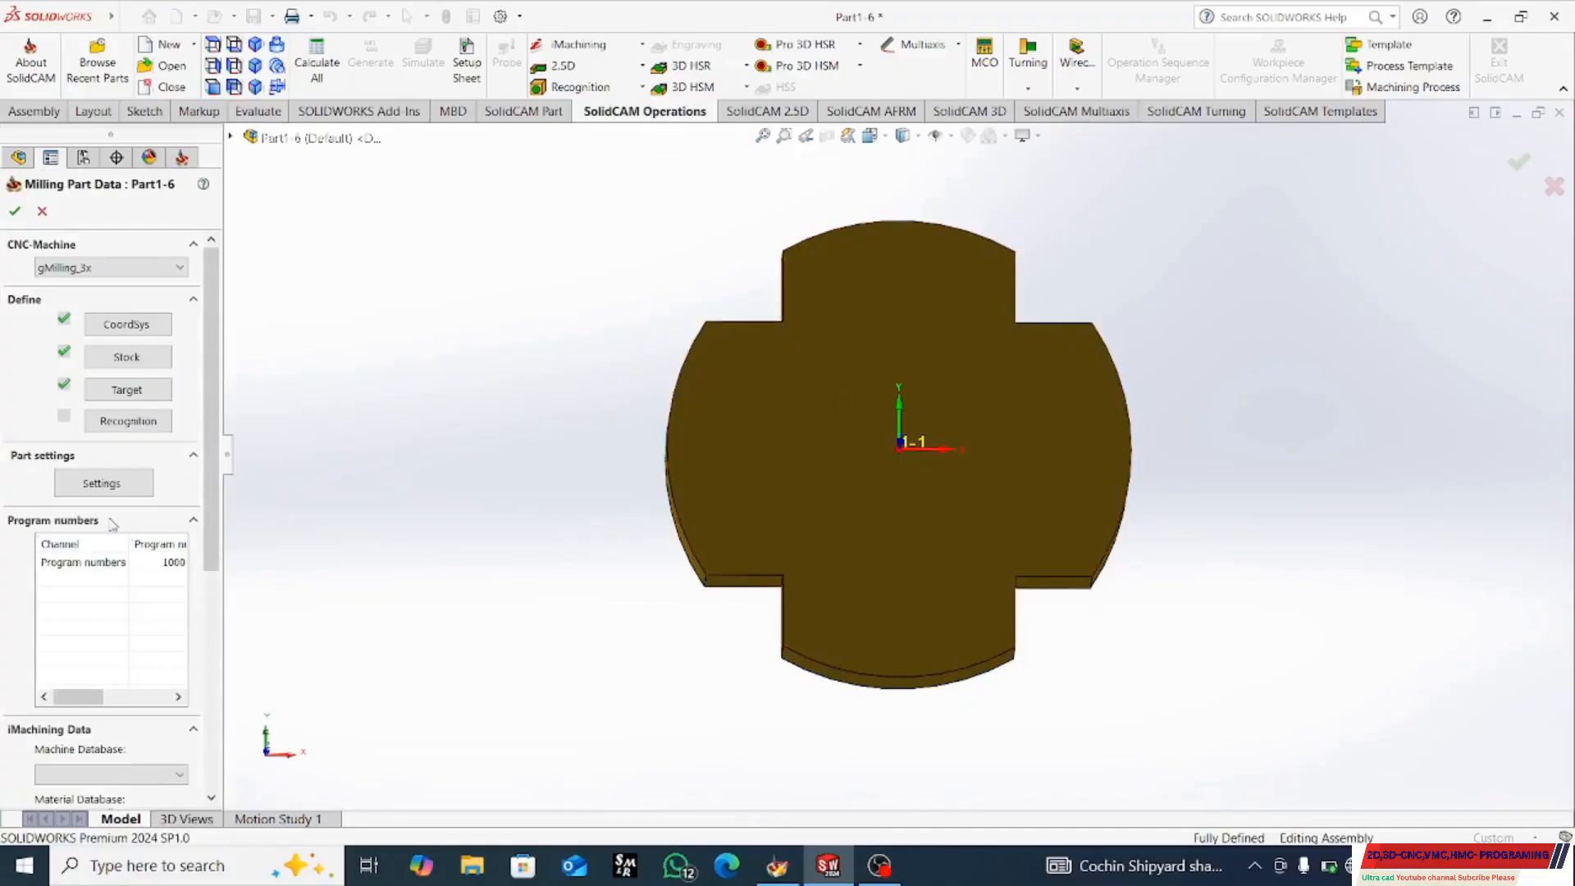
# - Run hole recognition on the part, accept it, and finish the milling part definition
pyautogui.click(126, 421)
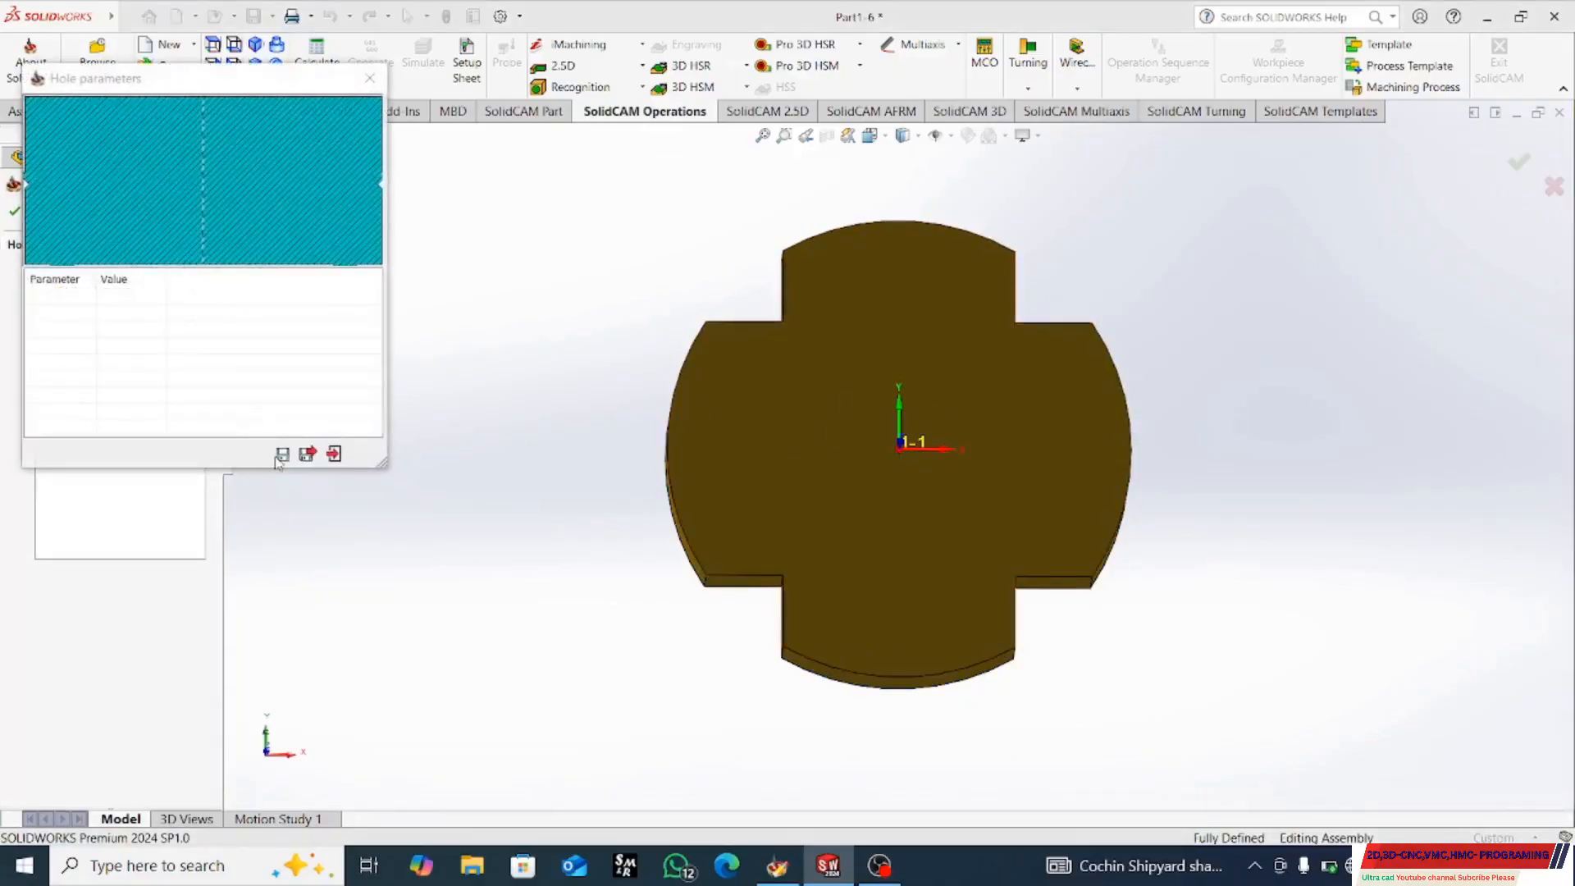
pyautogui.click(370, 78)
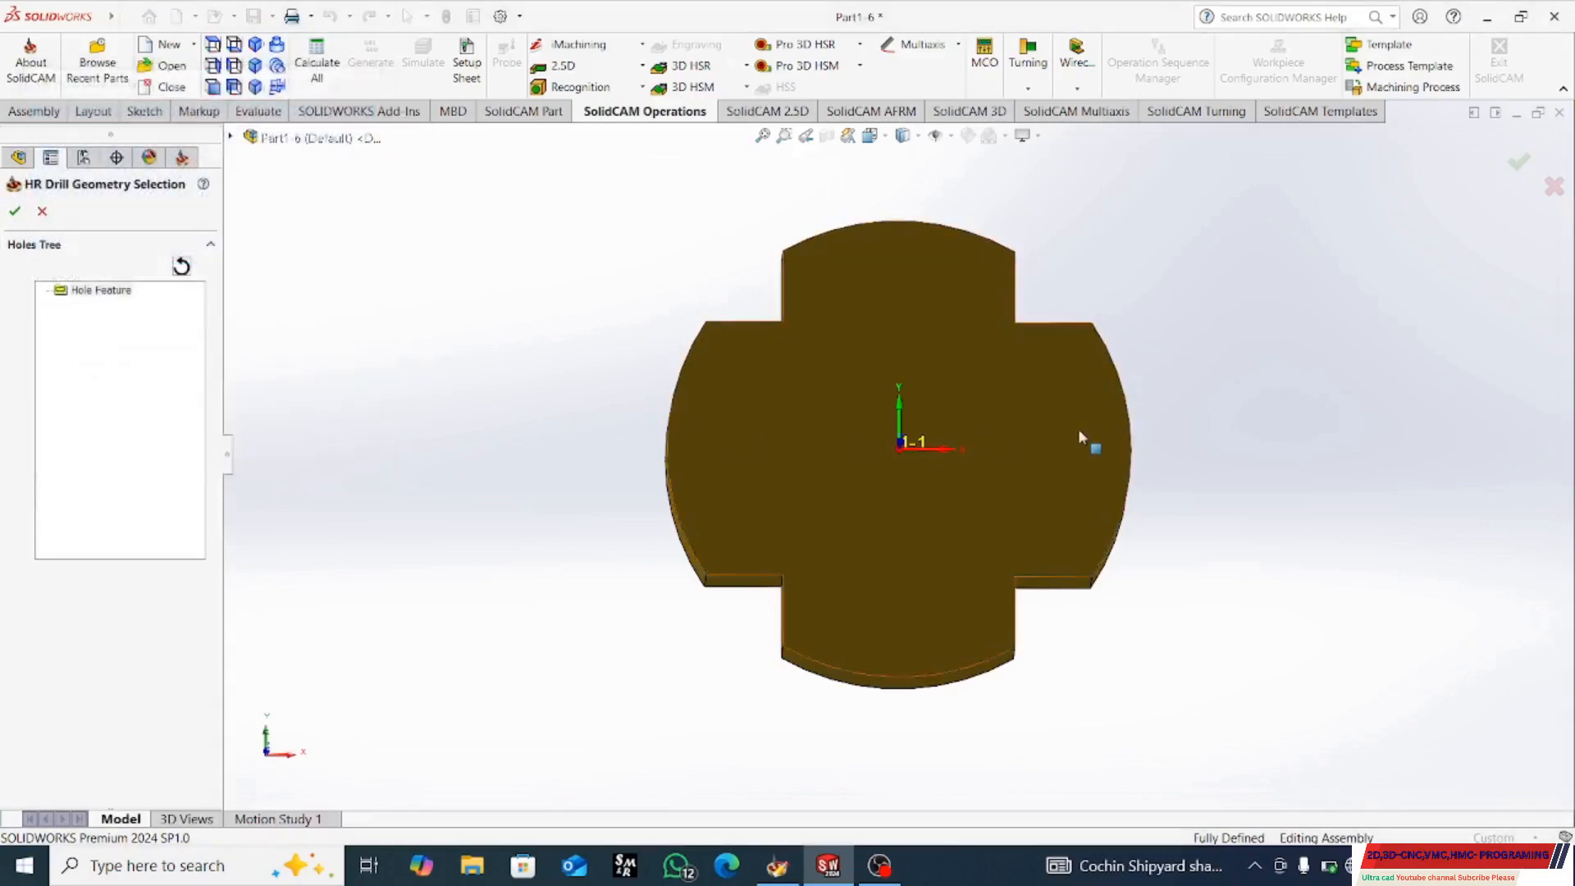
pyautogui.click(14, 211)
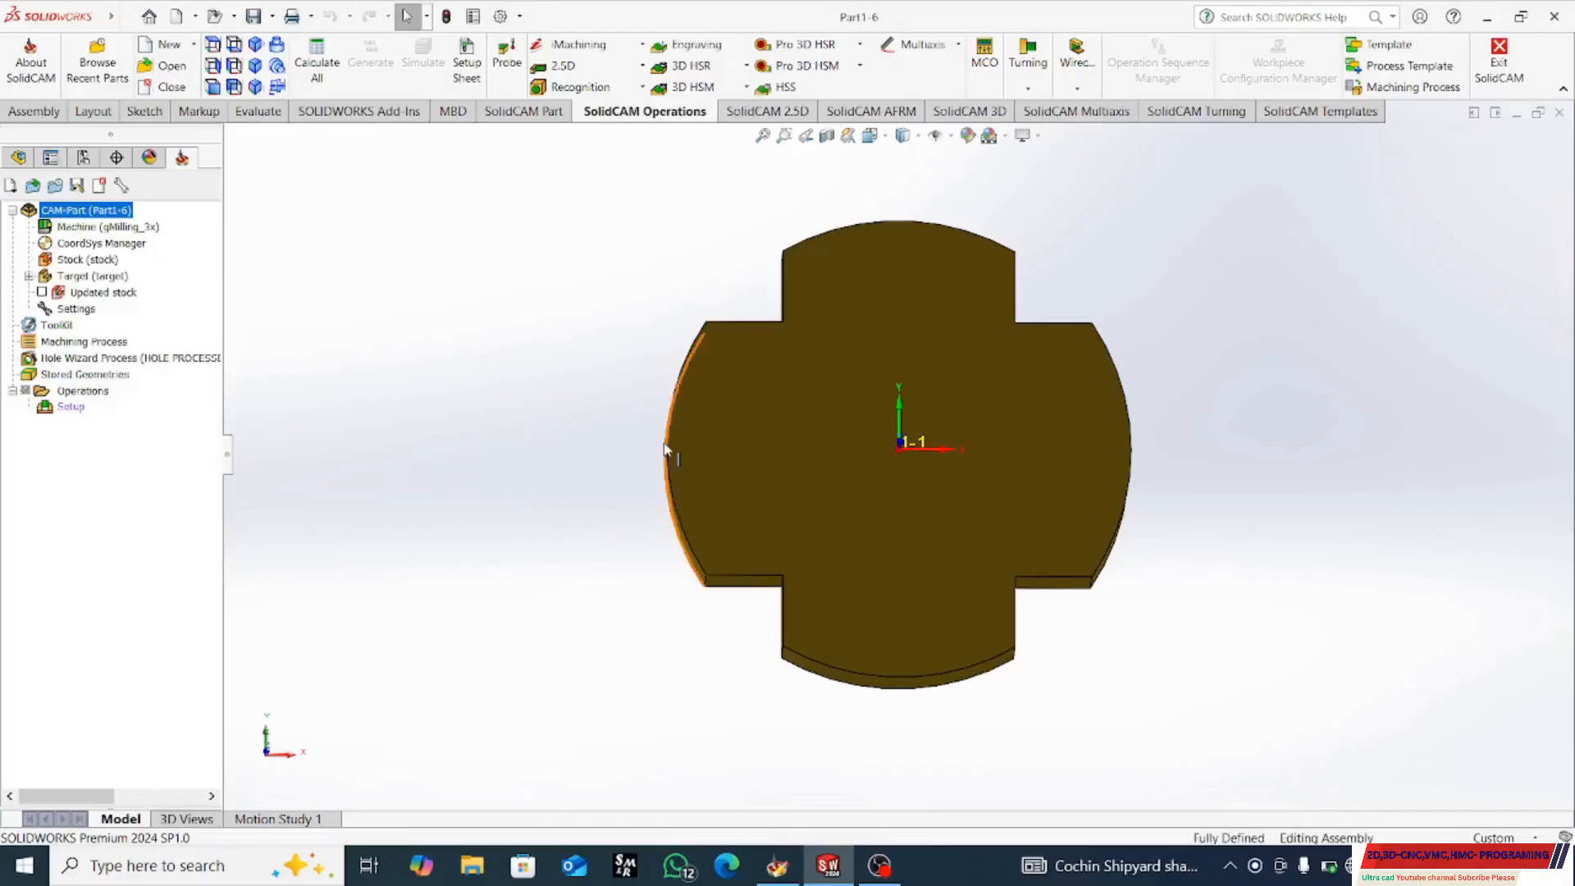
# - Start a 2.5D Contour 3D operation and begin a new geometry with point-to-point chain selection
pyautogui.moveTo(881, 405); pyautogui.dragTo(884, 353, button='middle')
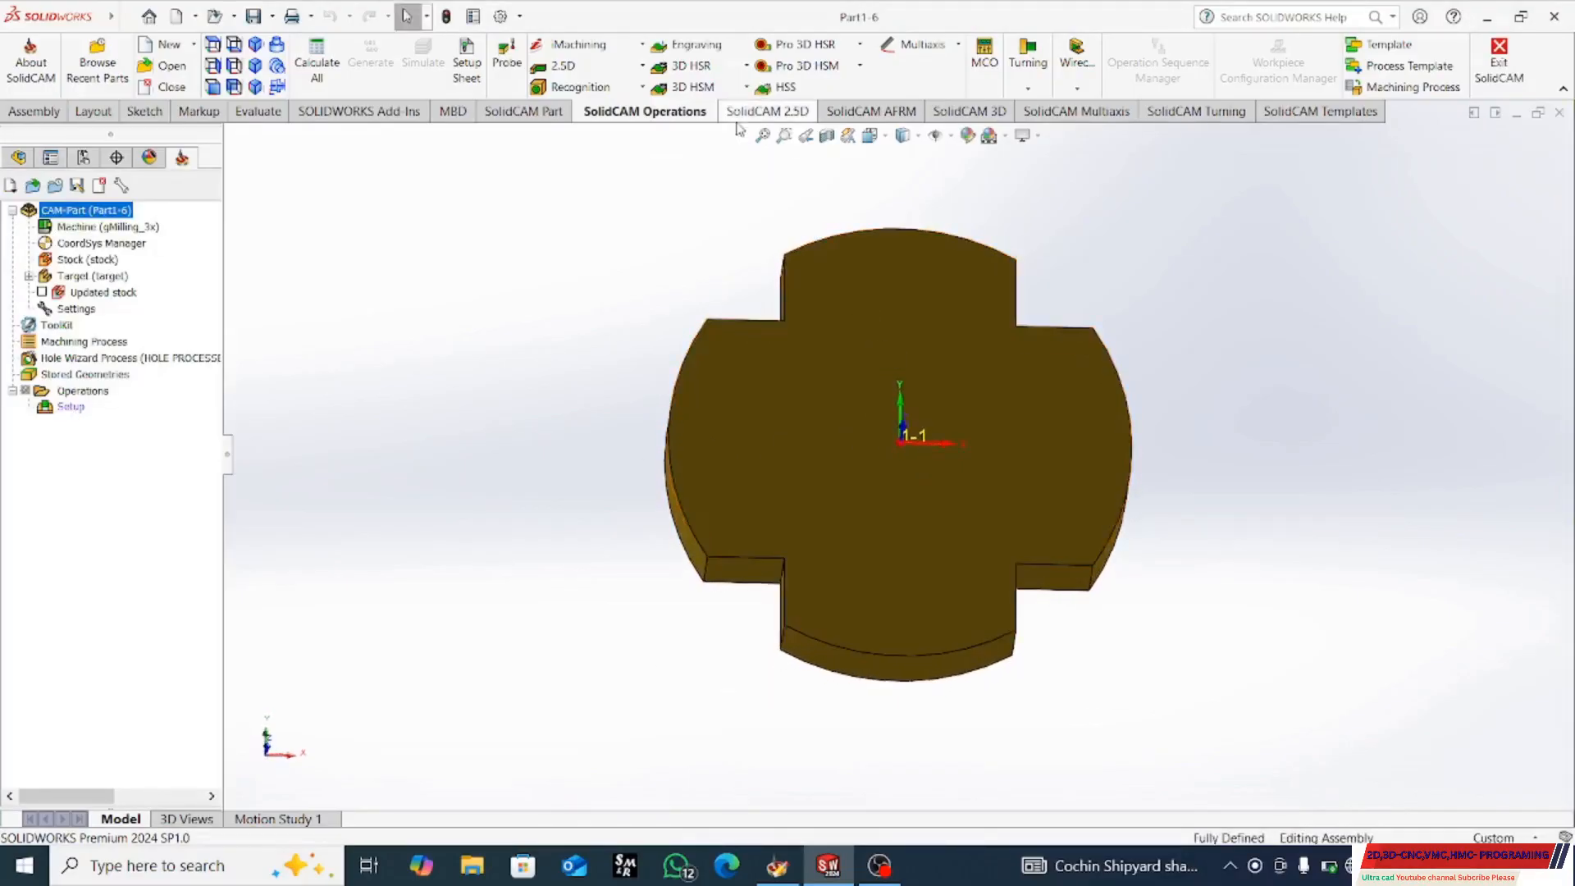
pyautogui.click(628, 67)
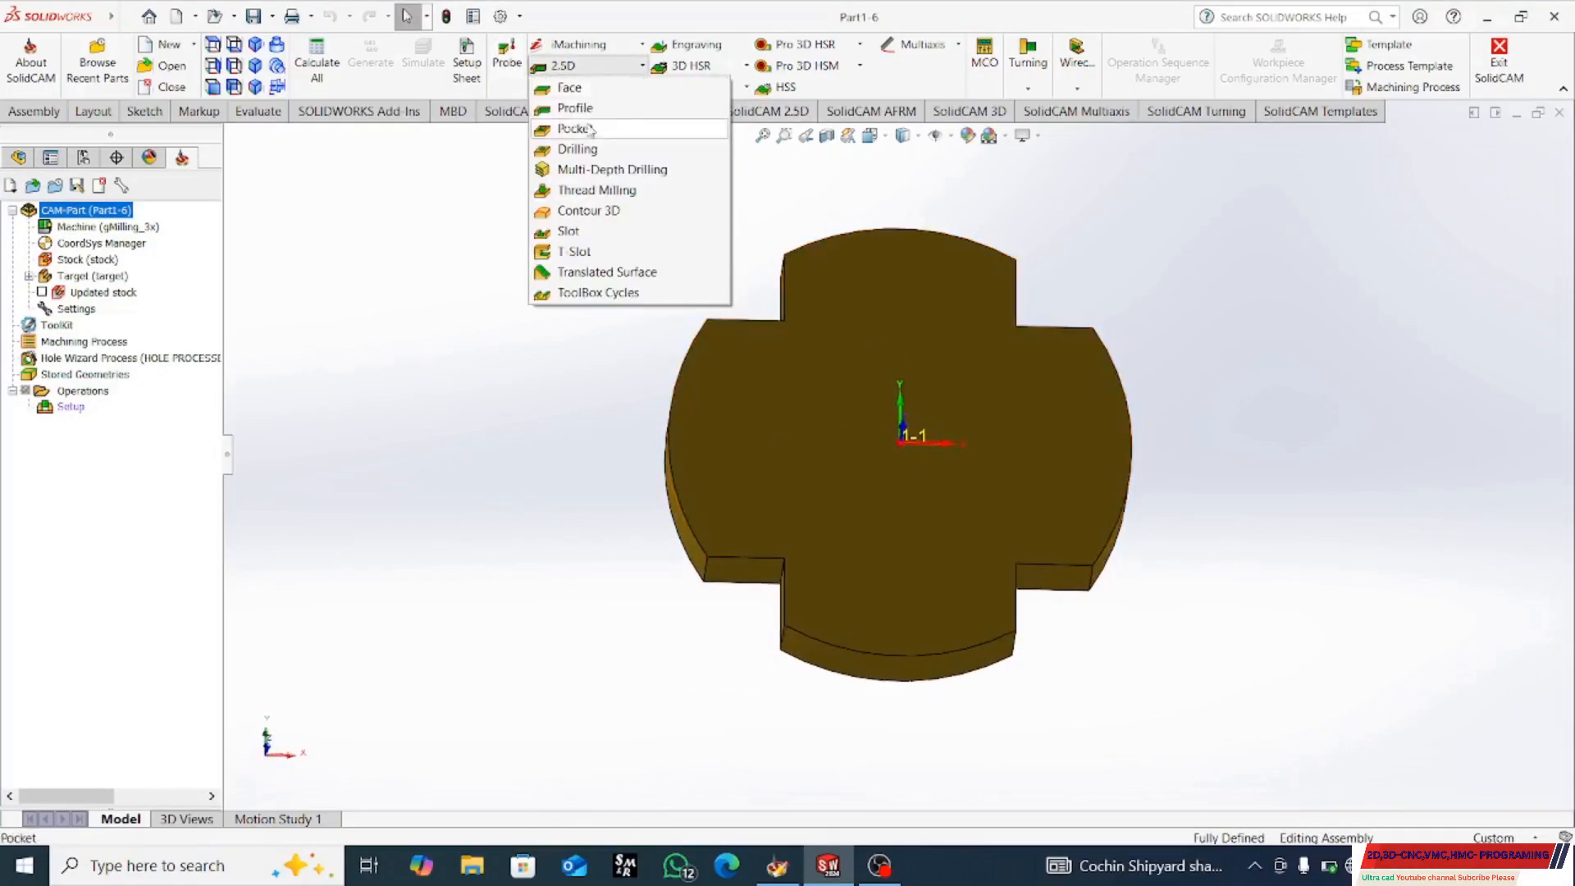
pyautogui.click(557, 218)
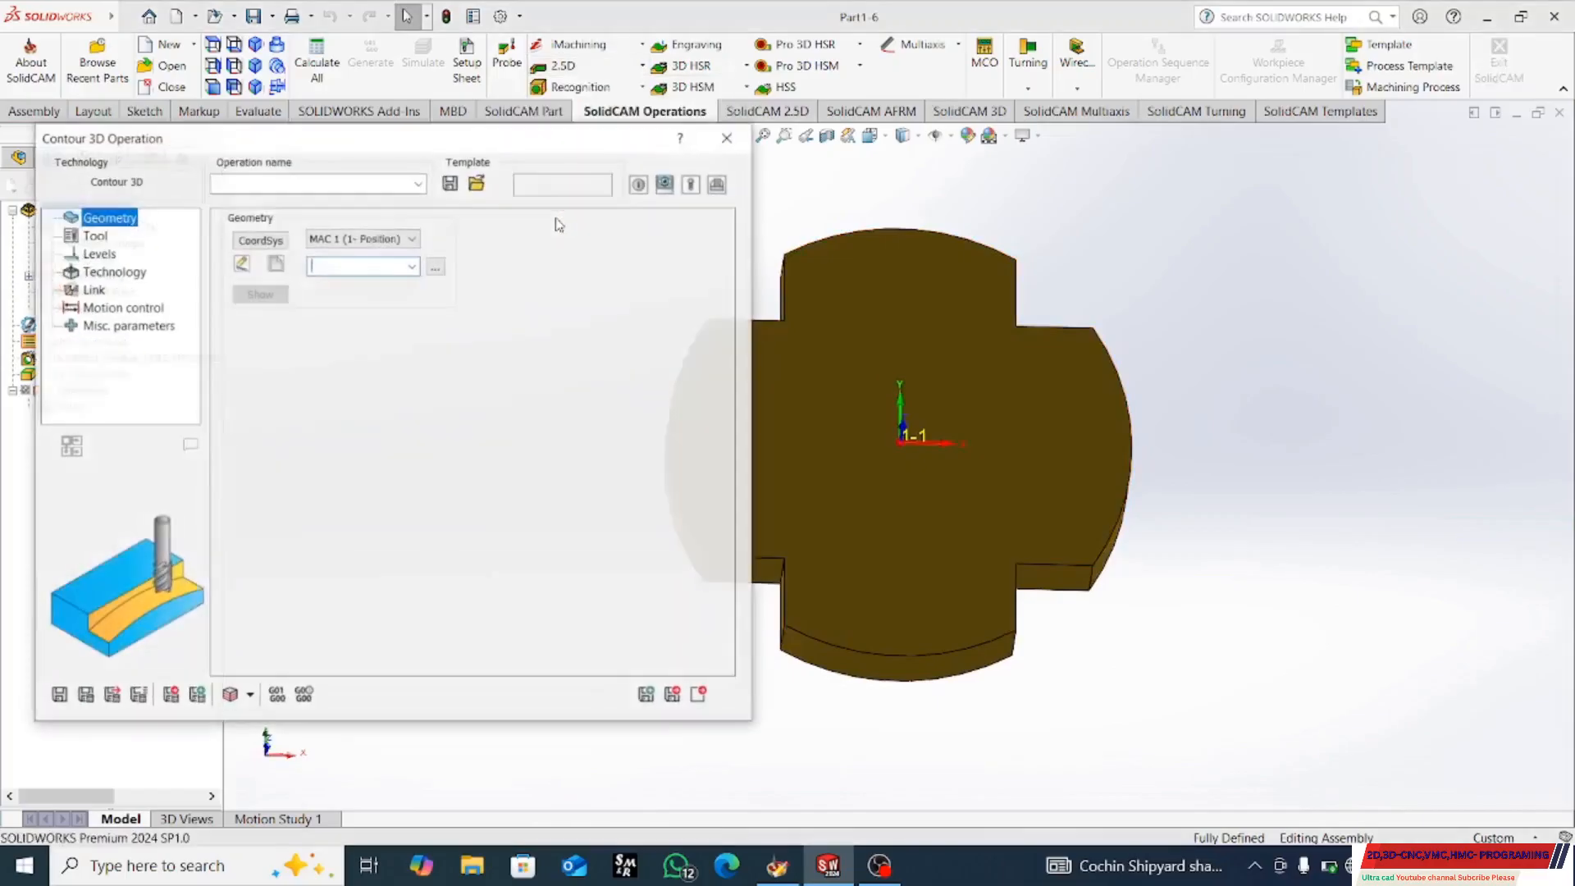
pyautogui.click(275, 265)
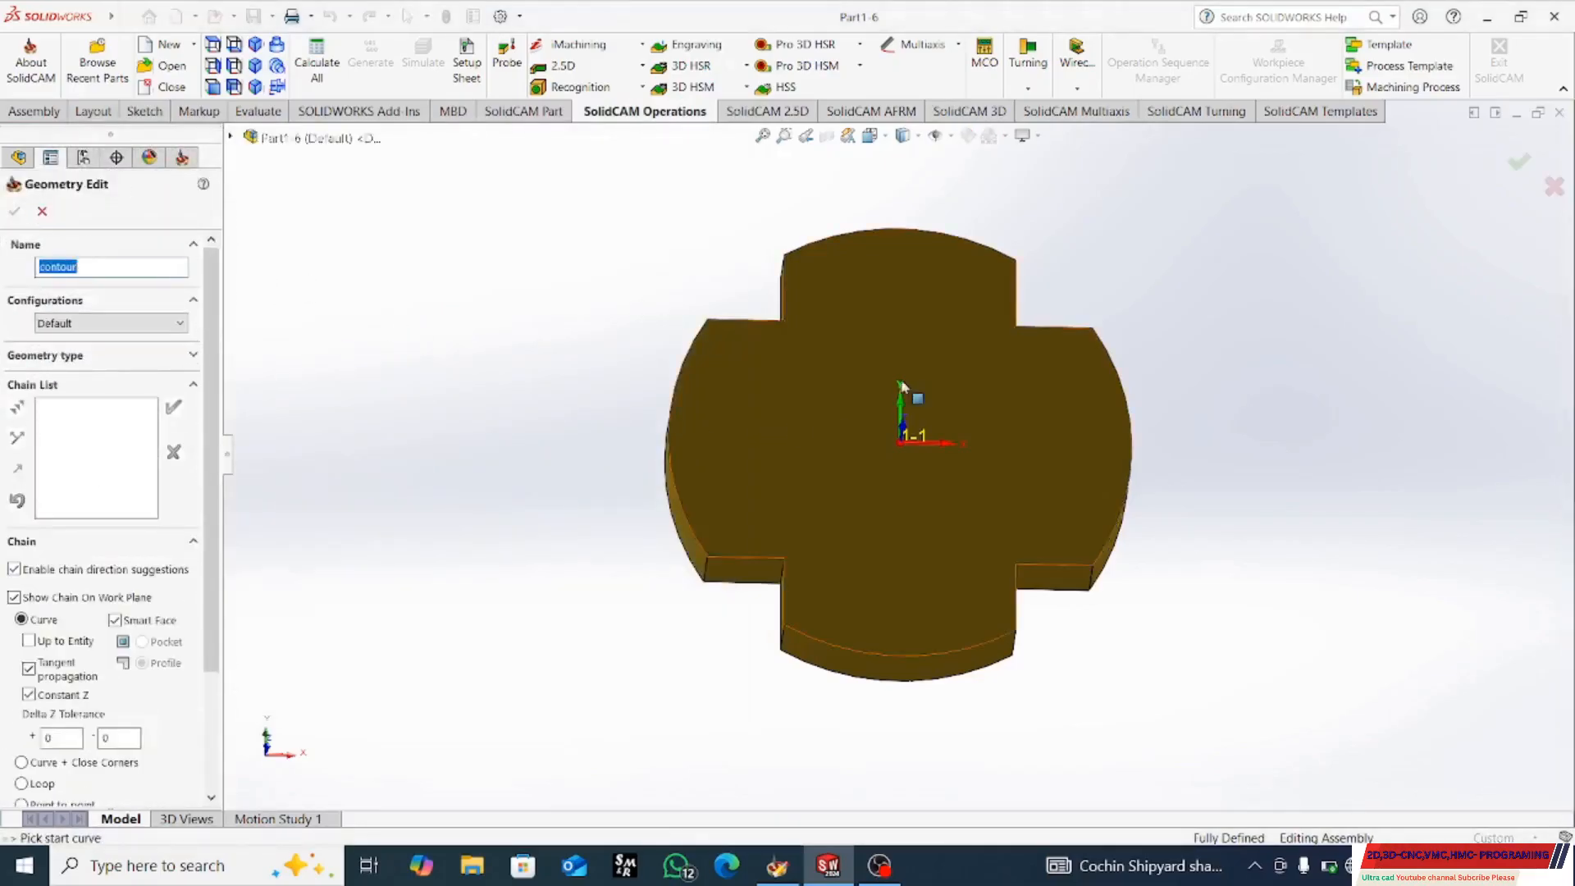
pyautogui.scroll(-3, 123, 574)
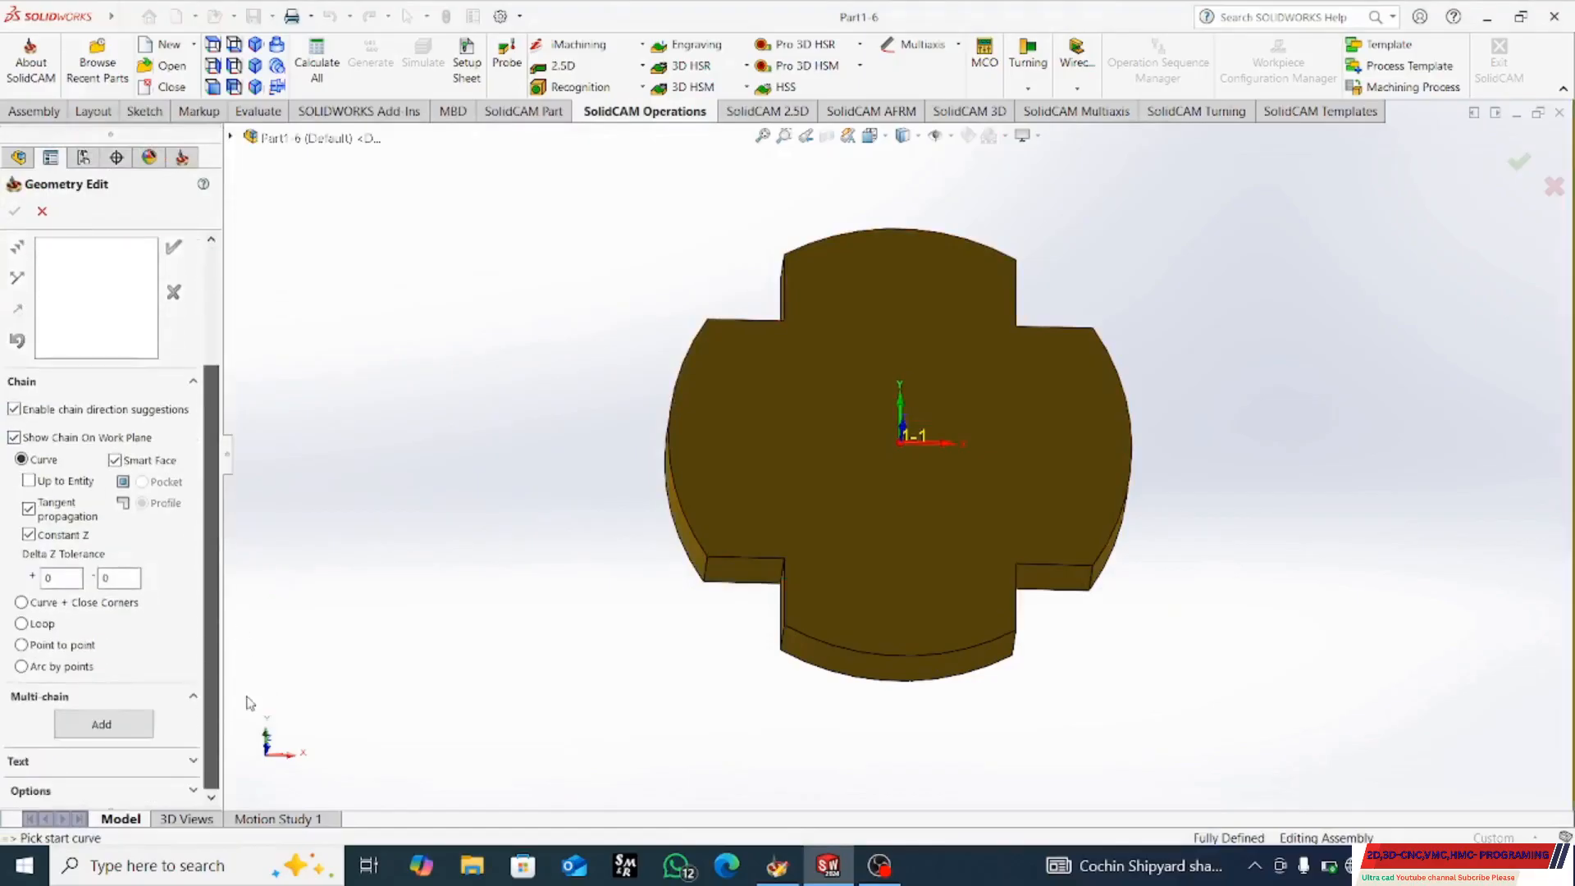
pyautogui.click(35, 648)
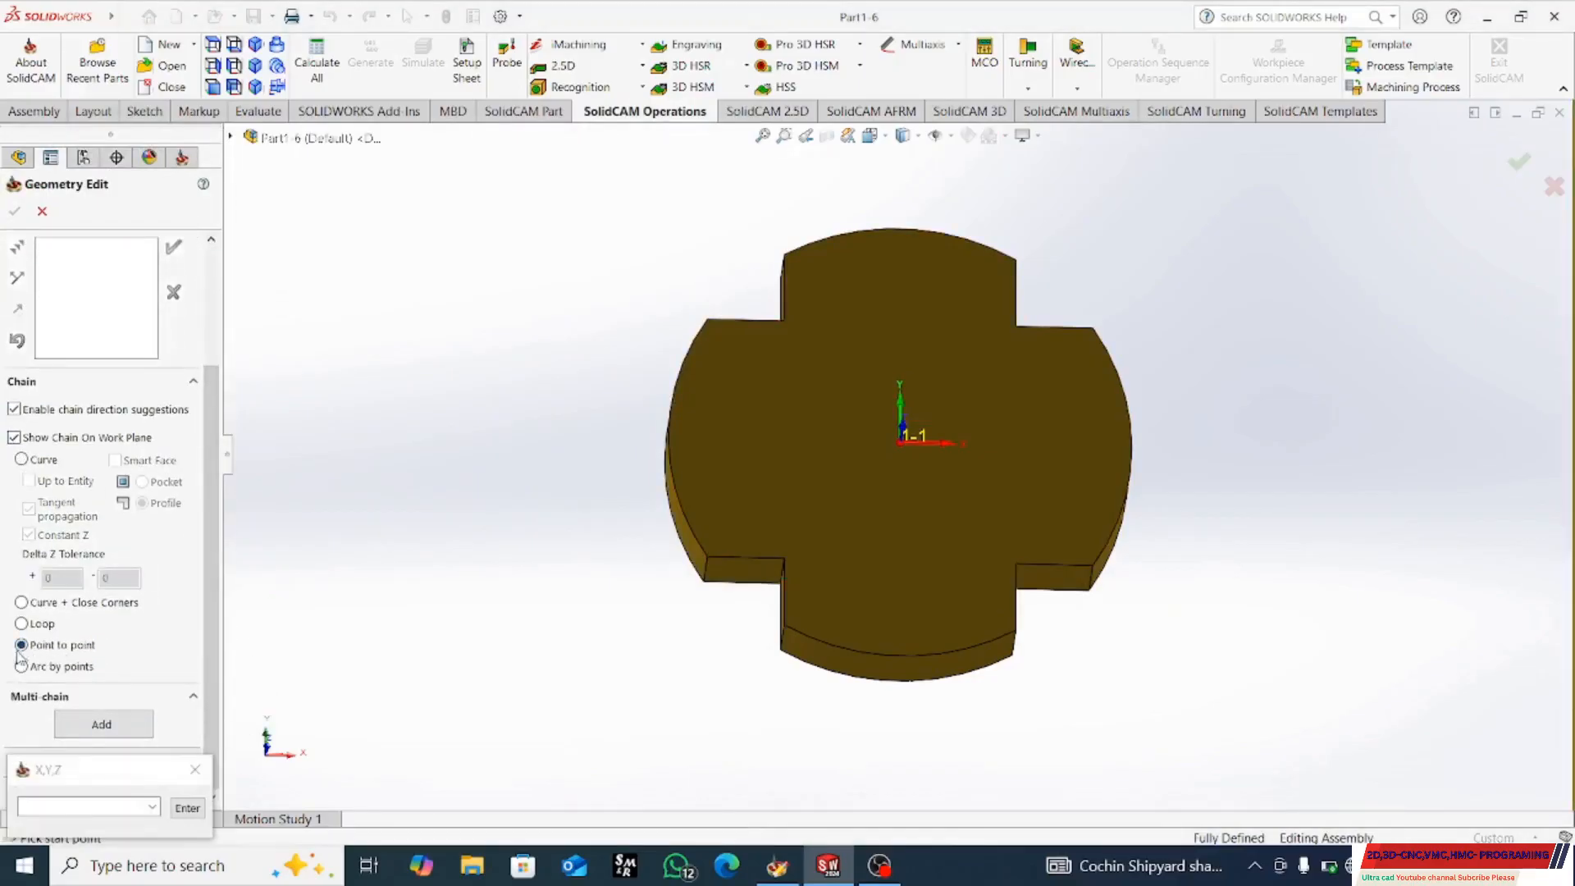
pyautogui.moveTo(128, 775); pyautogui.dragTo(357, 344)
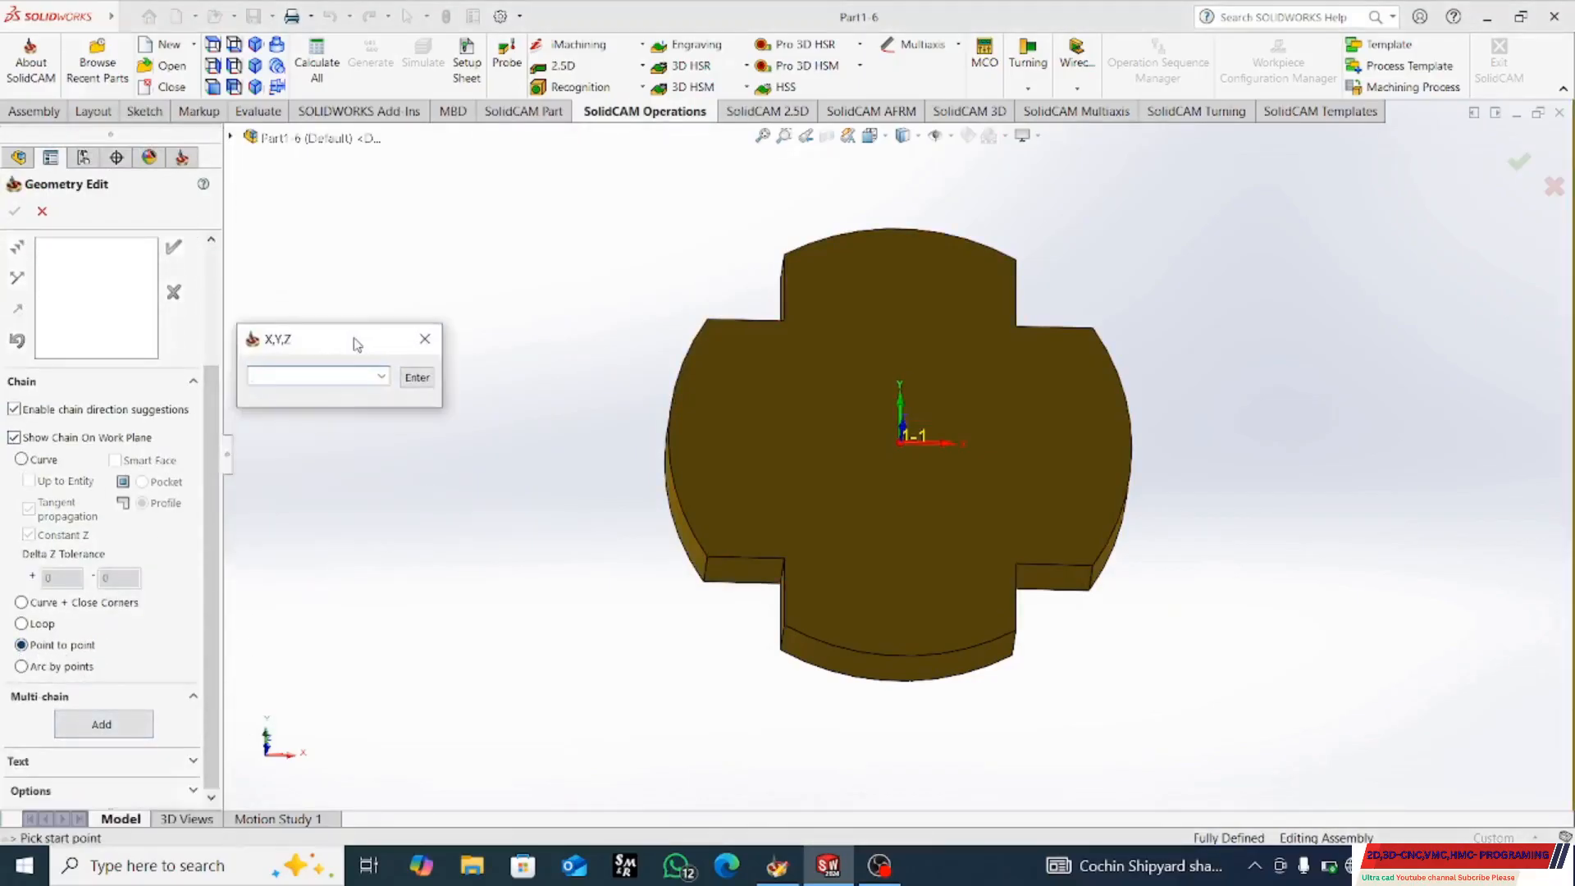
pyautogui.click(1093, 566)
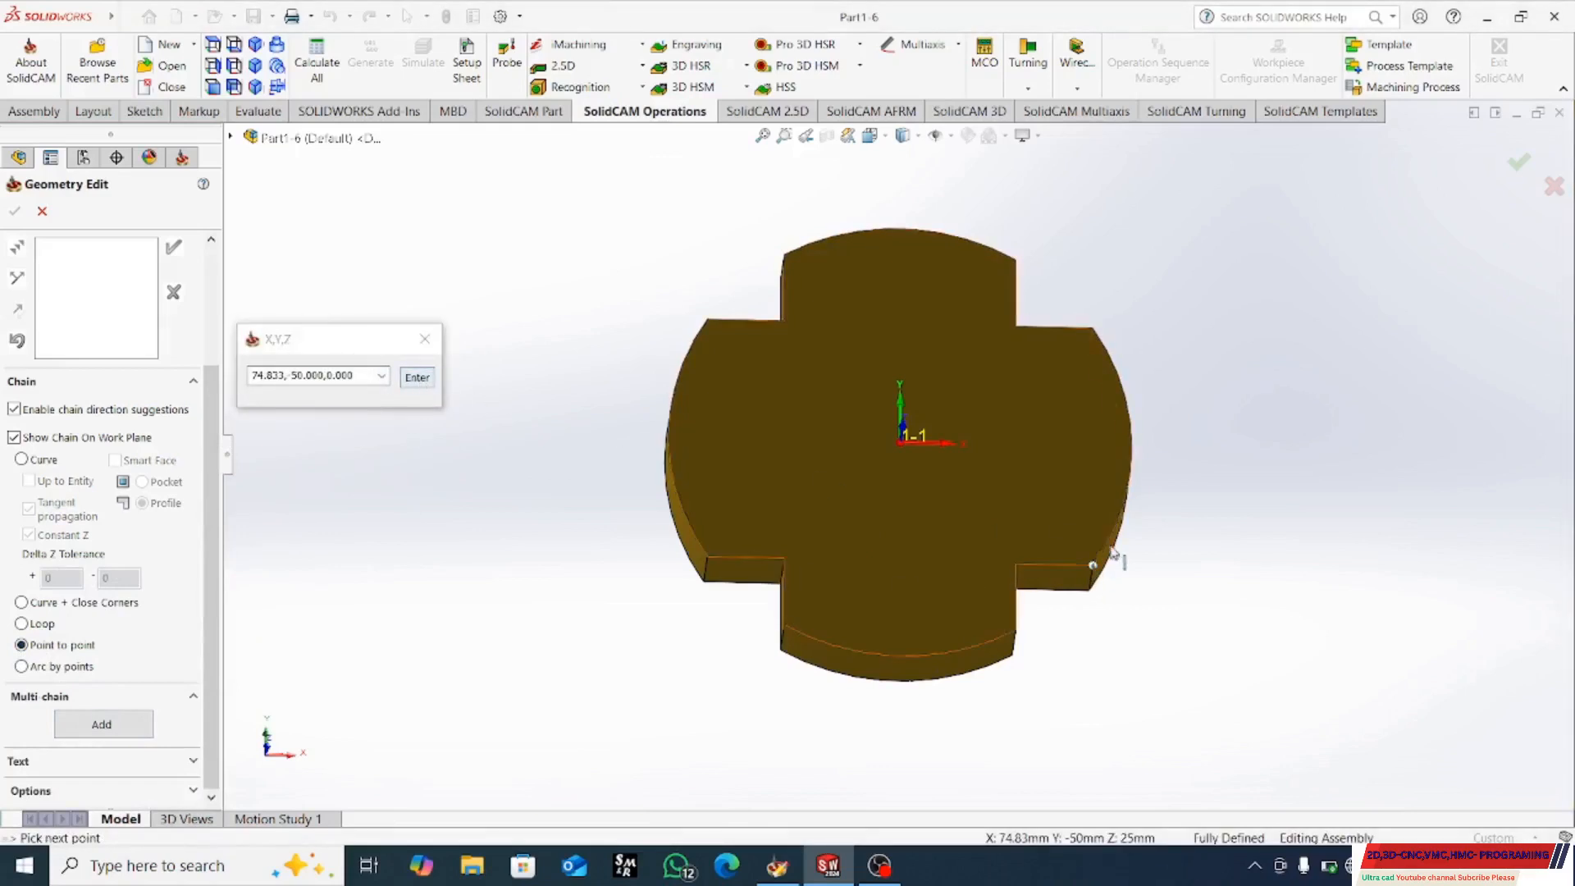
pyautogui.click(1018, 564)
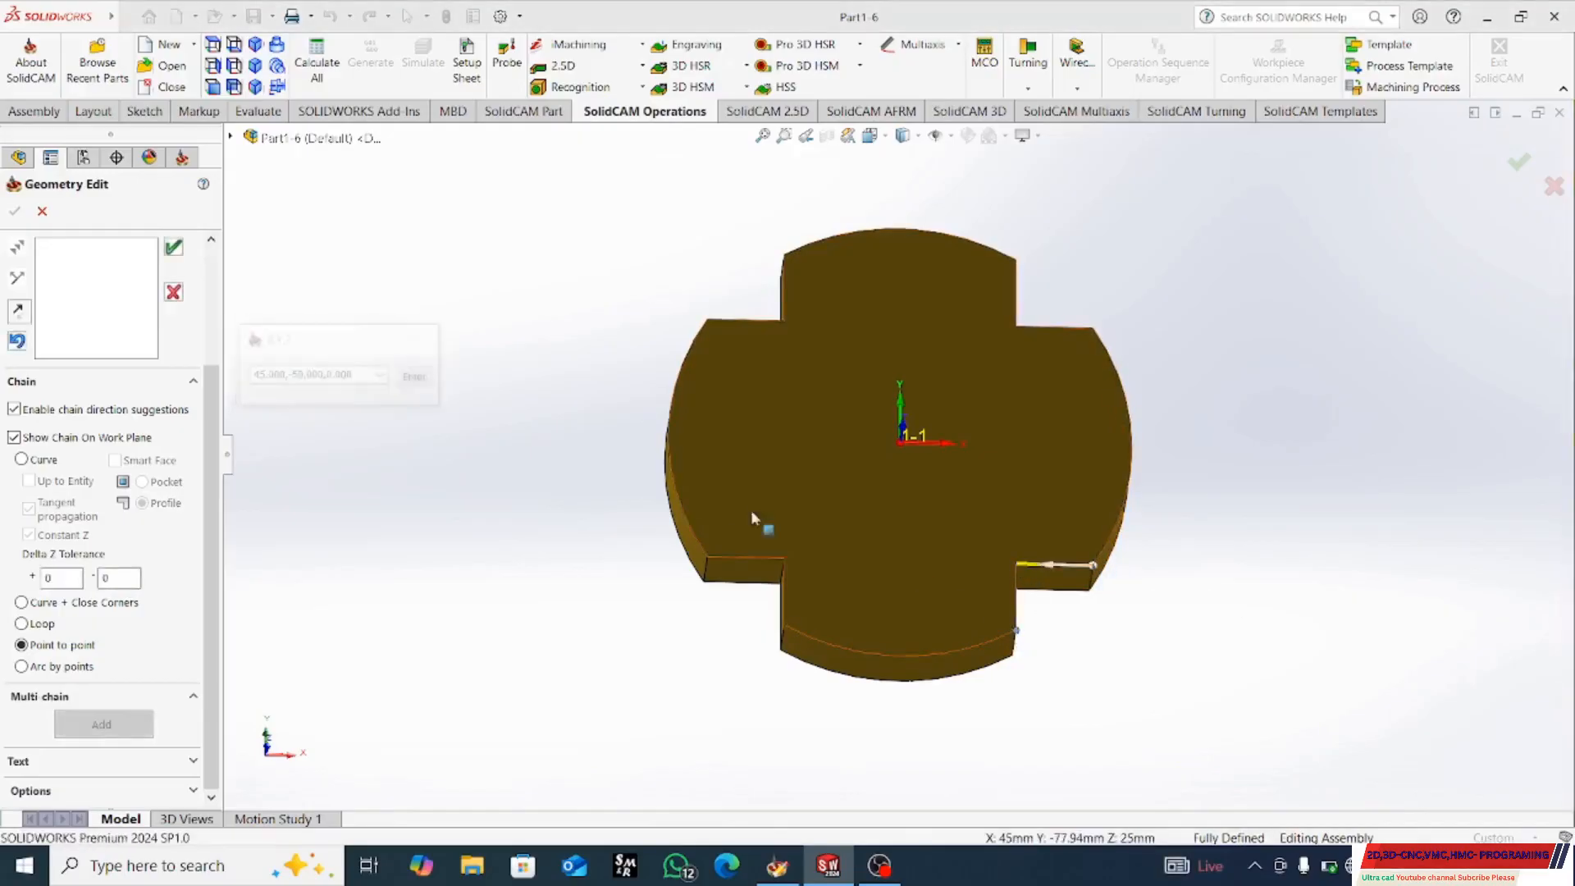
pyautogui.click(1017, 633)
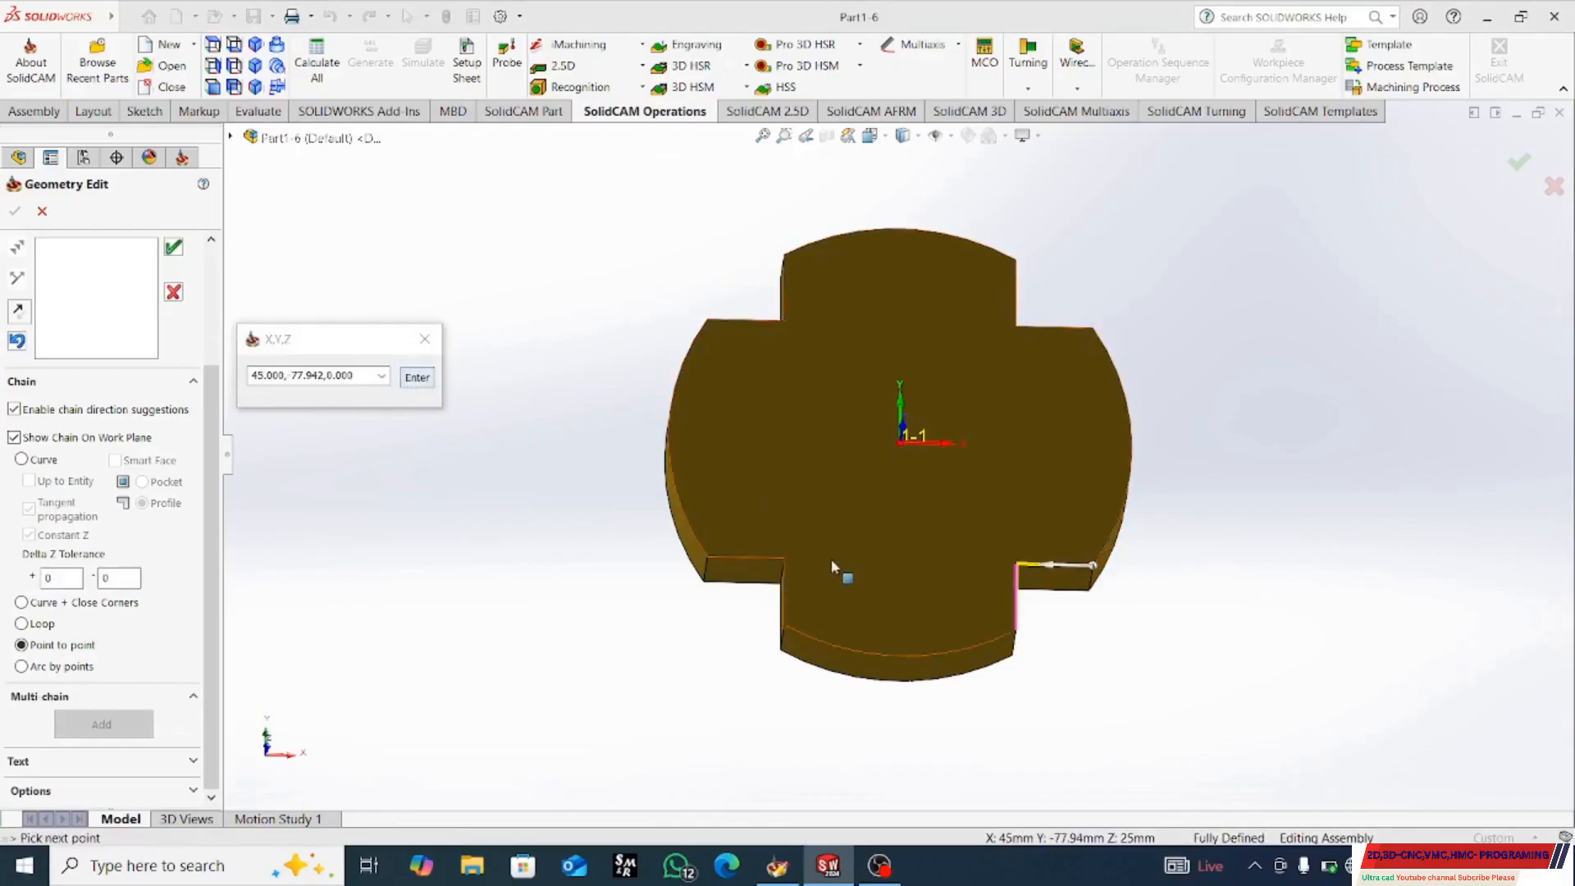
pyautogui.click(783, 630)
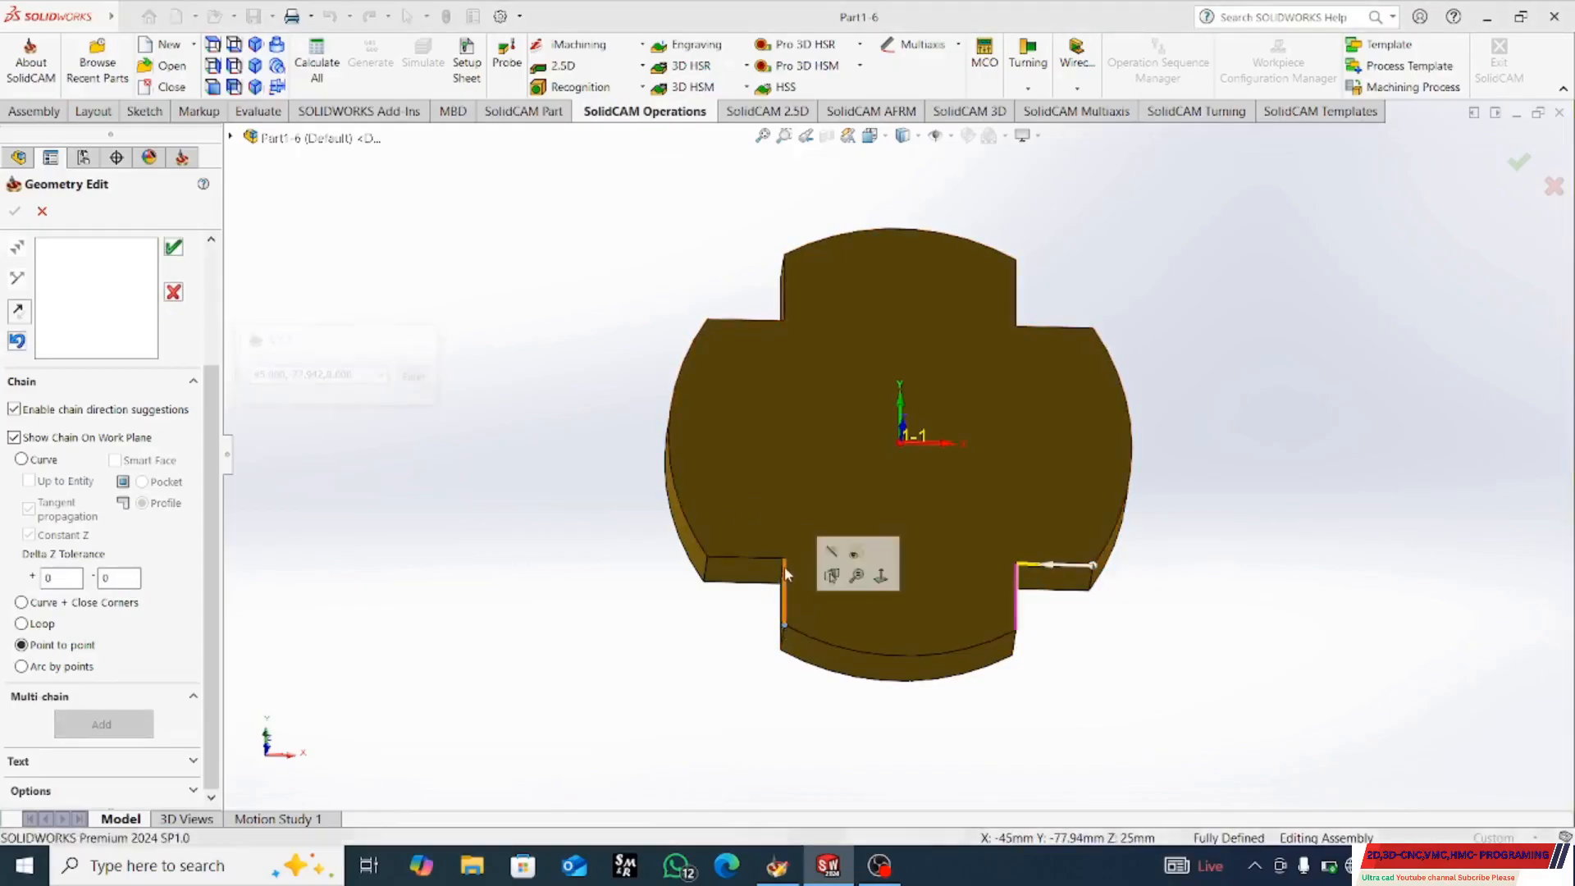
pyautogui.click(784, 558)
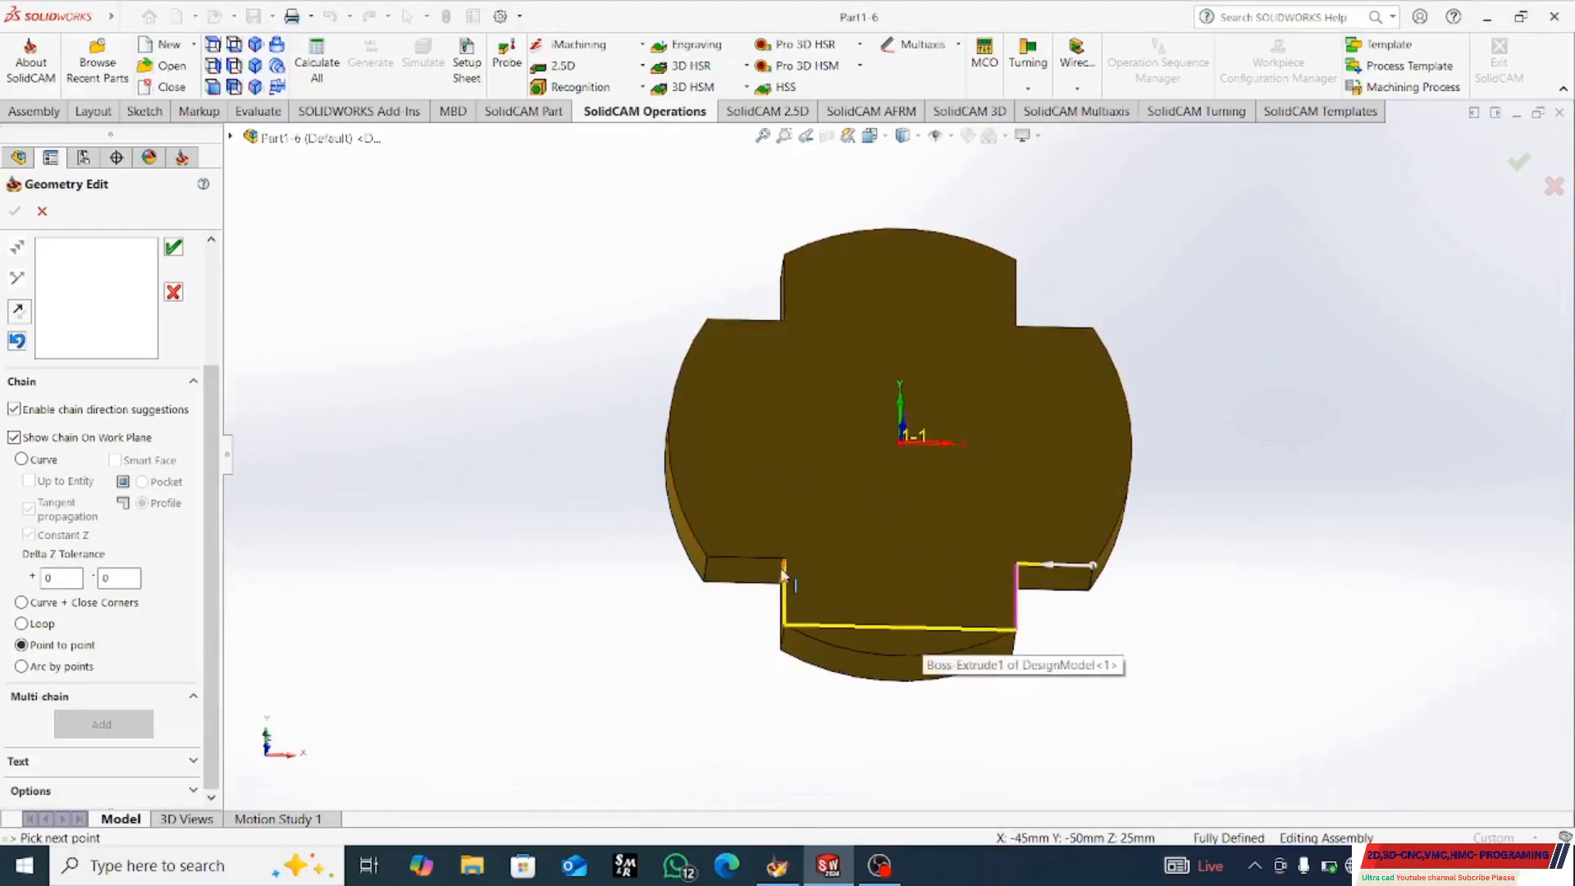
pyautogui.click(172, 294)
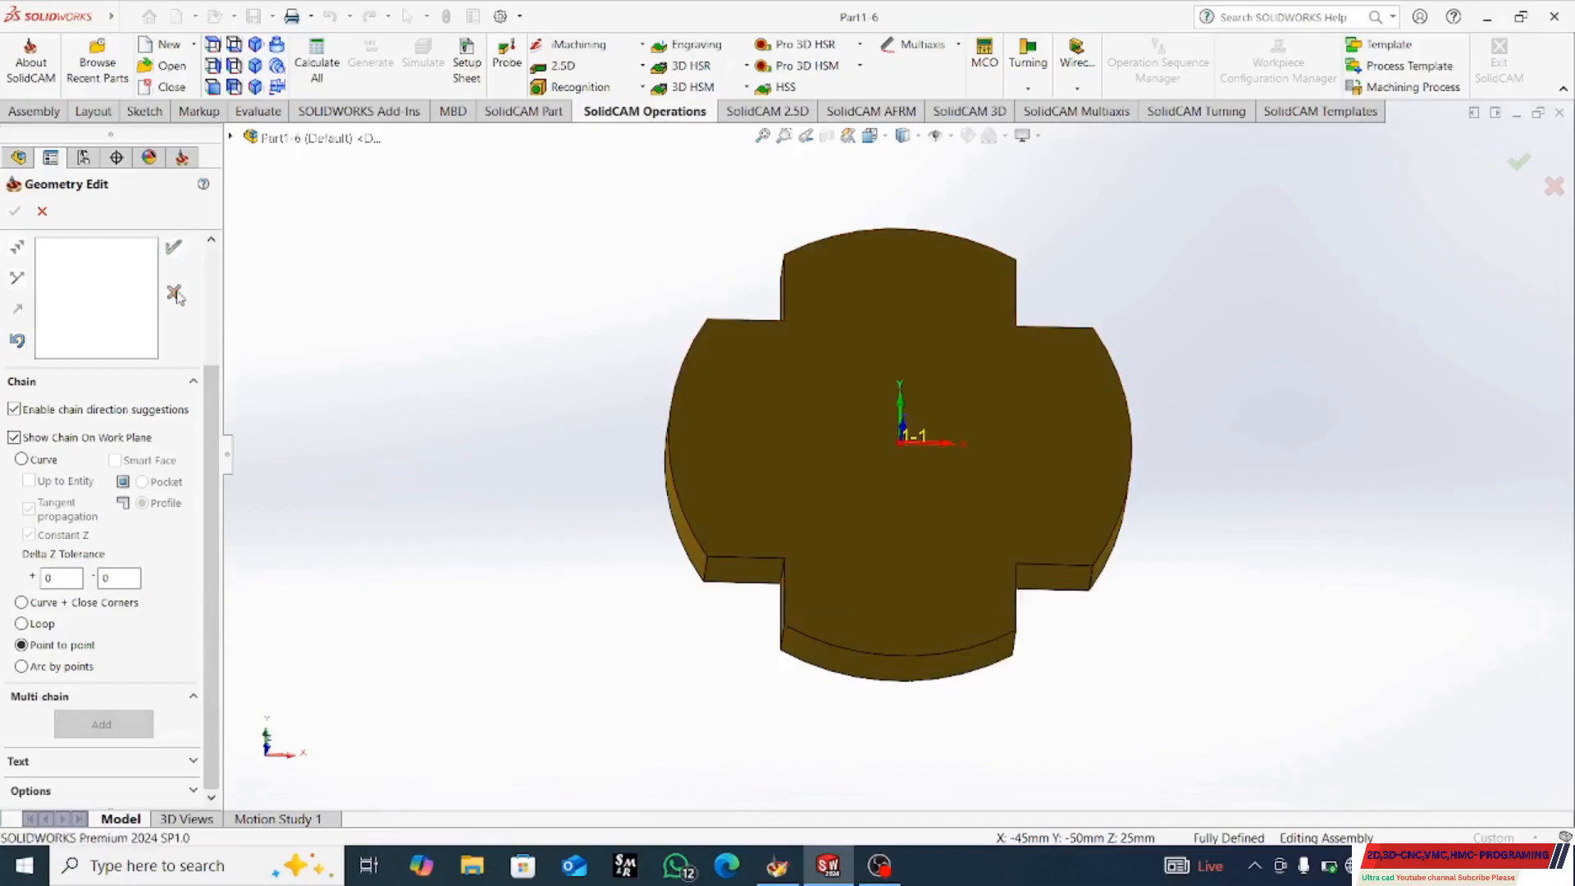
# - Trace the first point-to-point chain along the lower +X notch through (74.833, -50), (45, -50) and (45, -77.942), and accept it
pyautogui.click(23, 646)
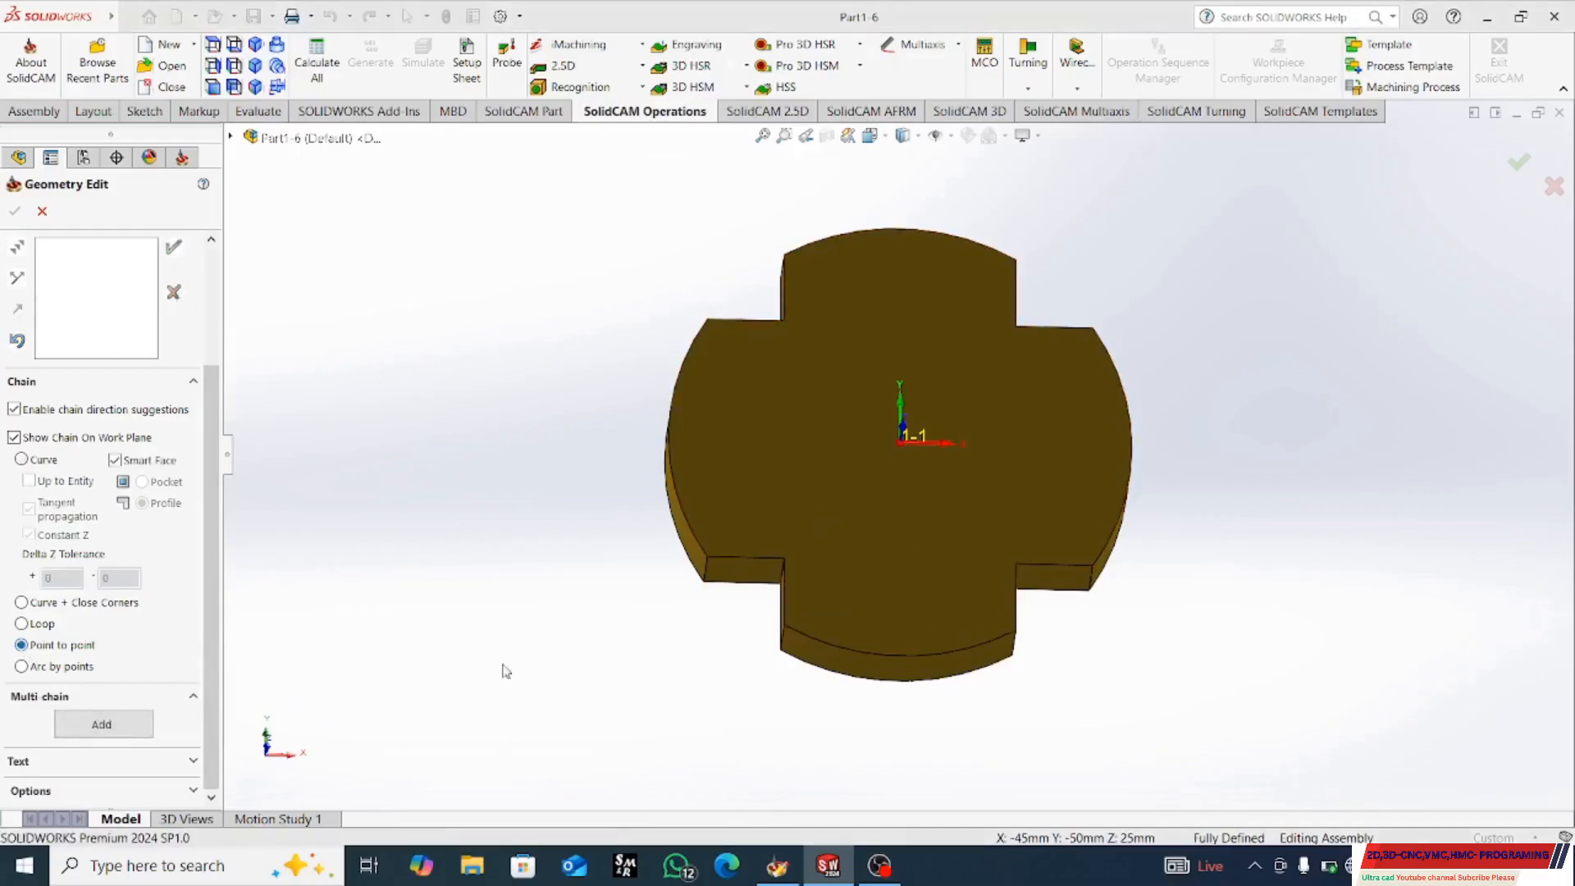
pyautogui.click(1092, 567)
pyautogui.click(1017, 567)
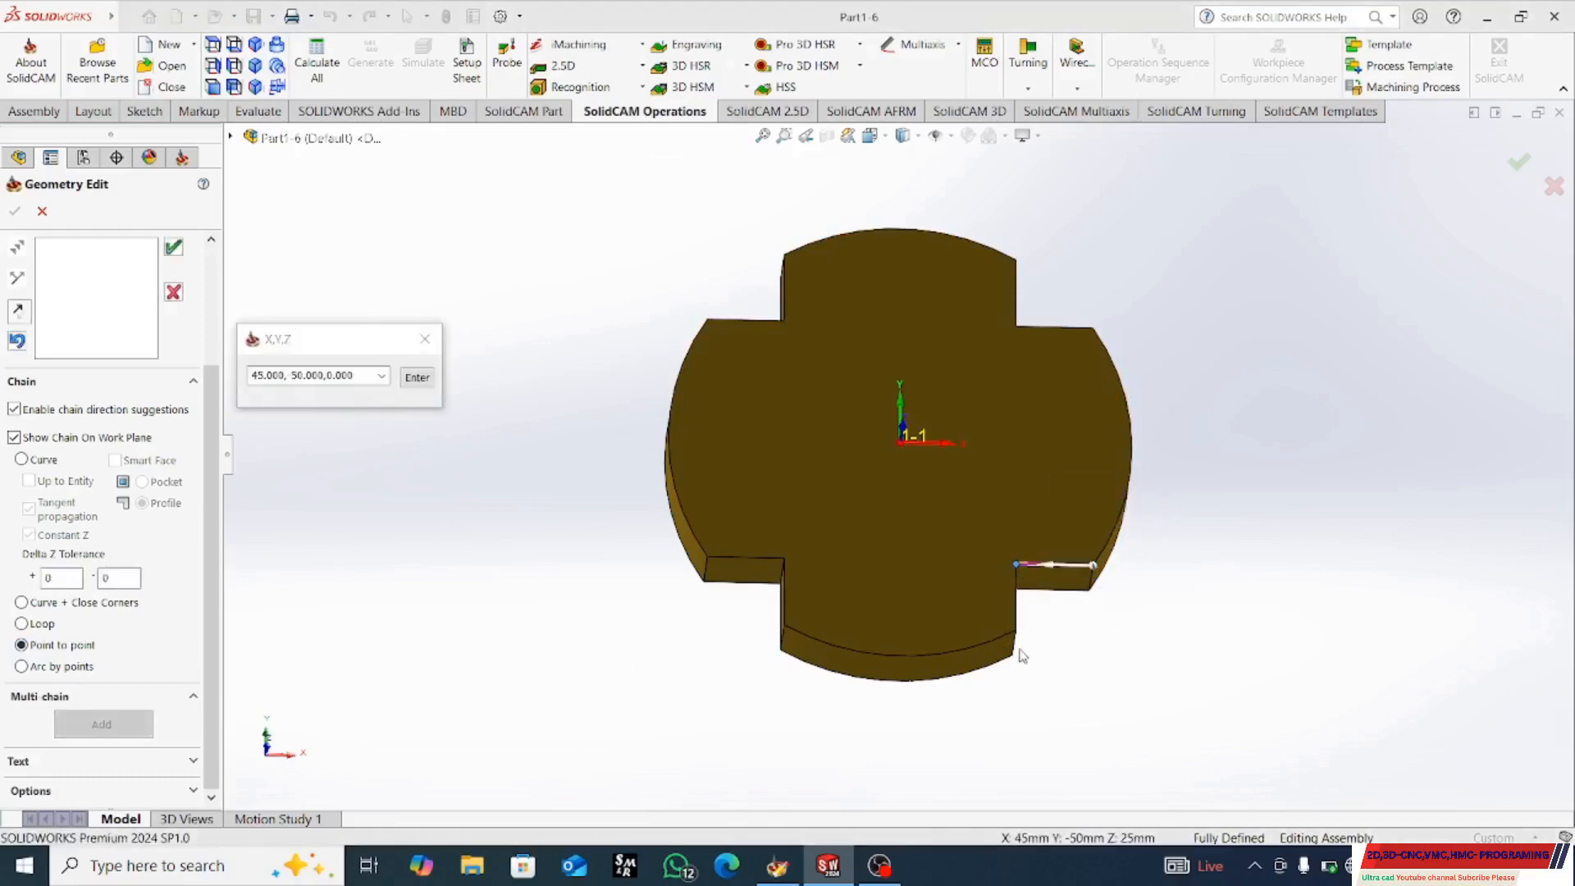
pyautogui.click(1020, 636)
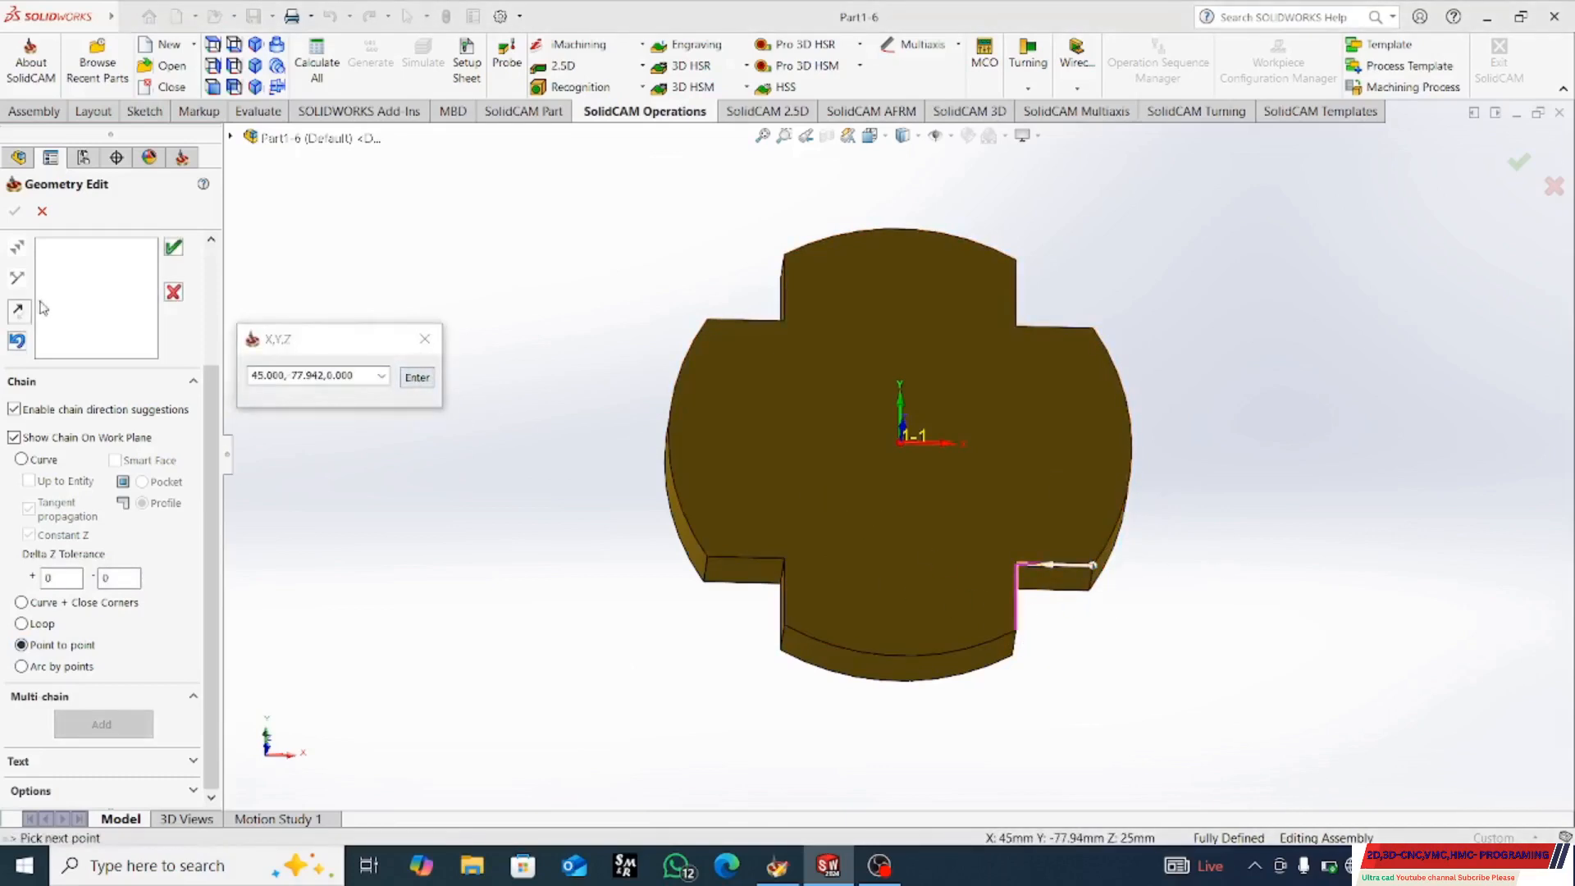
pyautogui.click(171, 249)
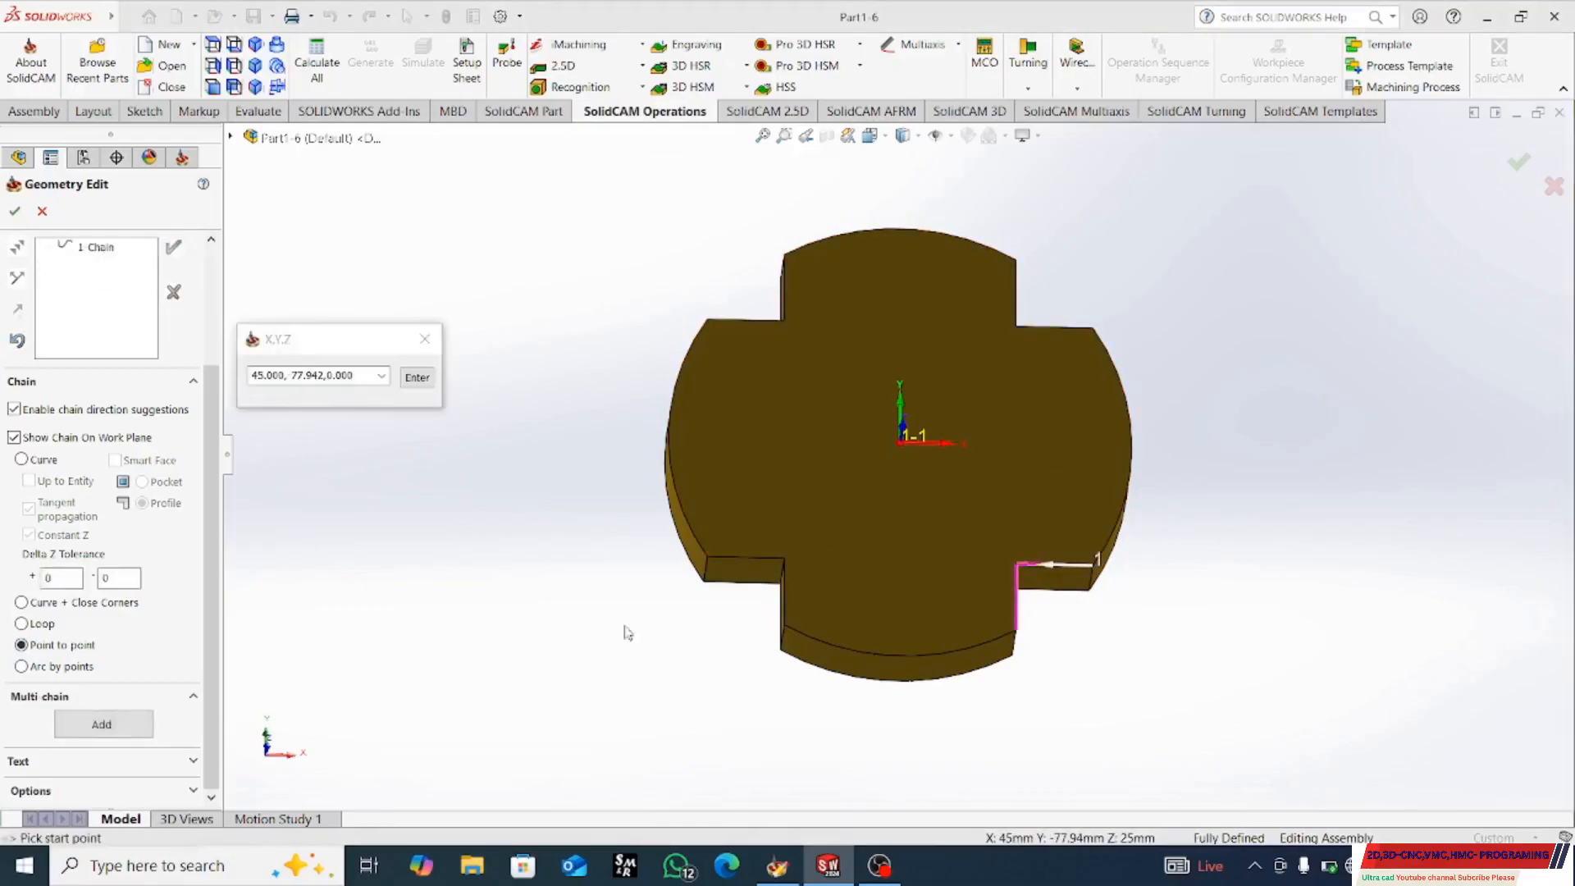
# - Add a second chain along the lower -X notch through (-45, -77.942), (-45, -50) and (-74.833, -50), and finish the geometry
pyautogui.click(784, 626)
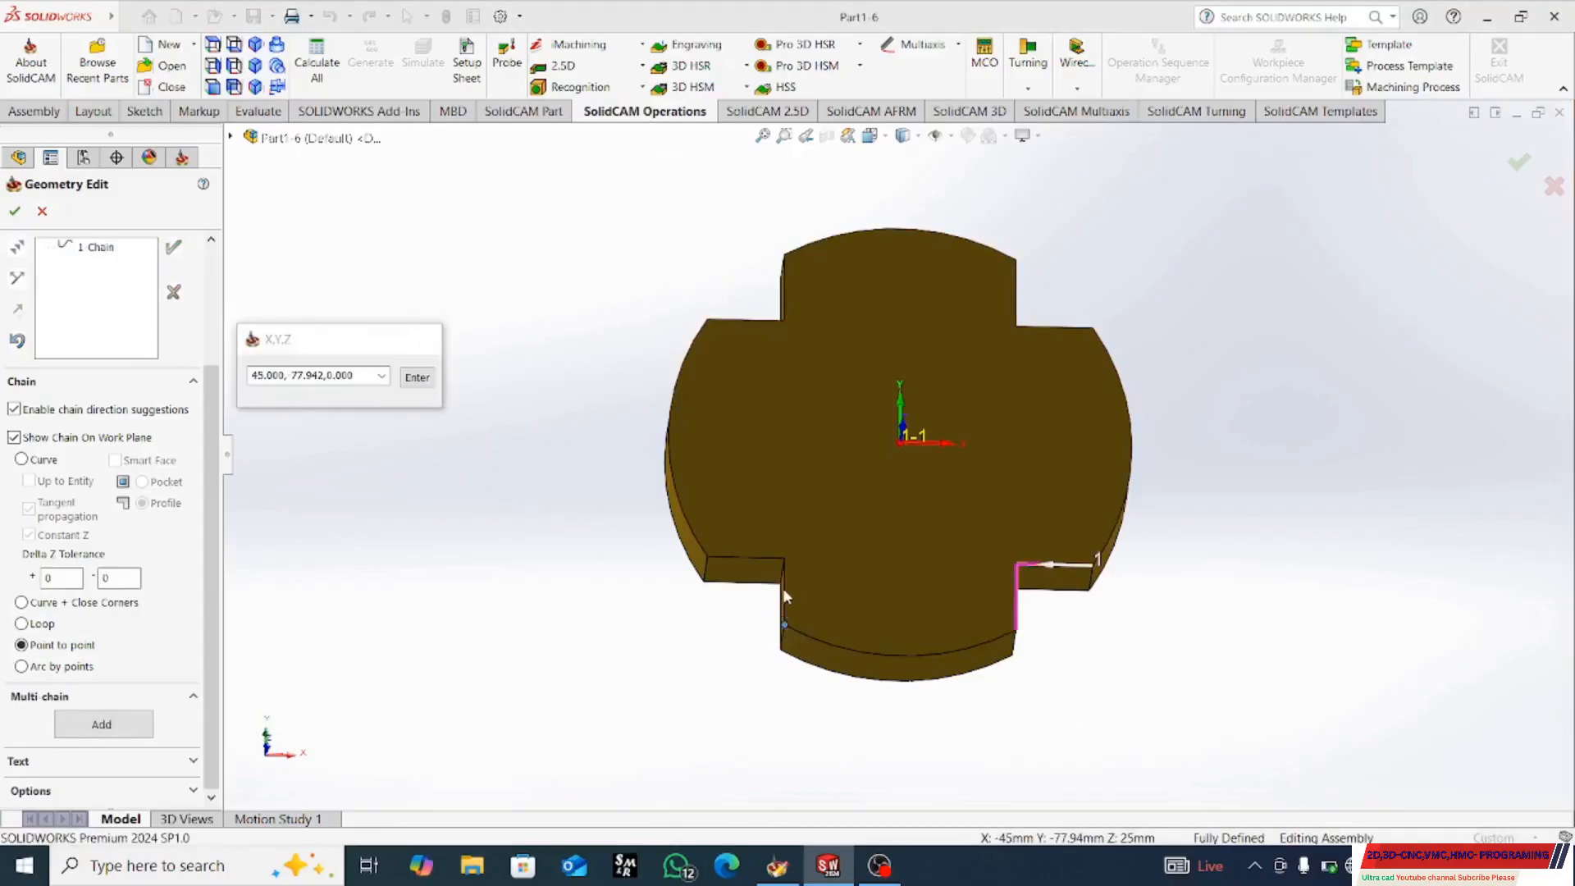
pyautogui.click(785, 560)
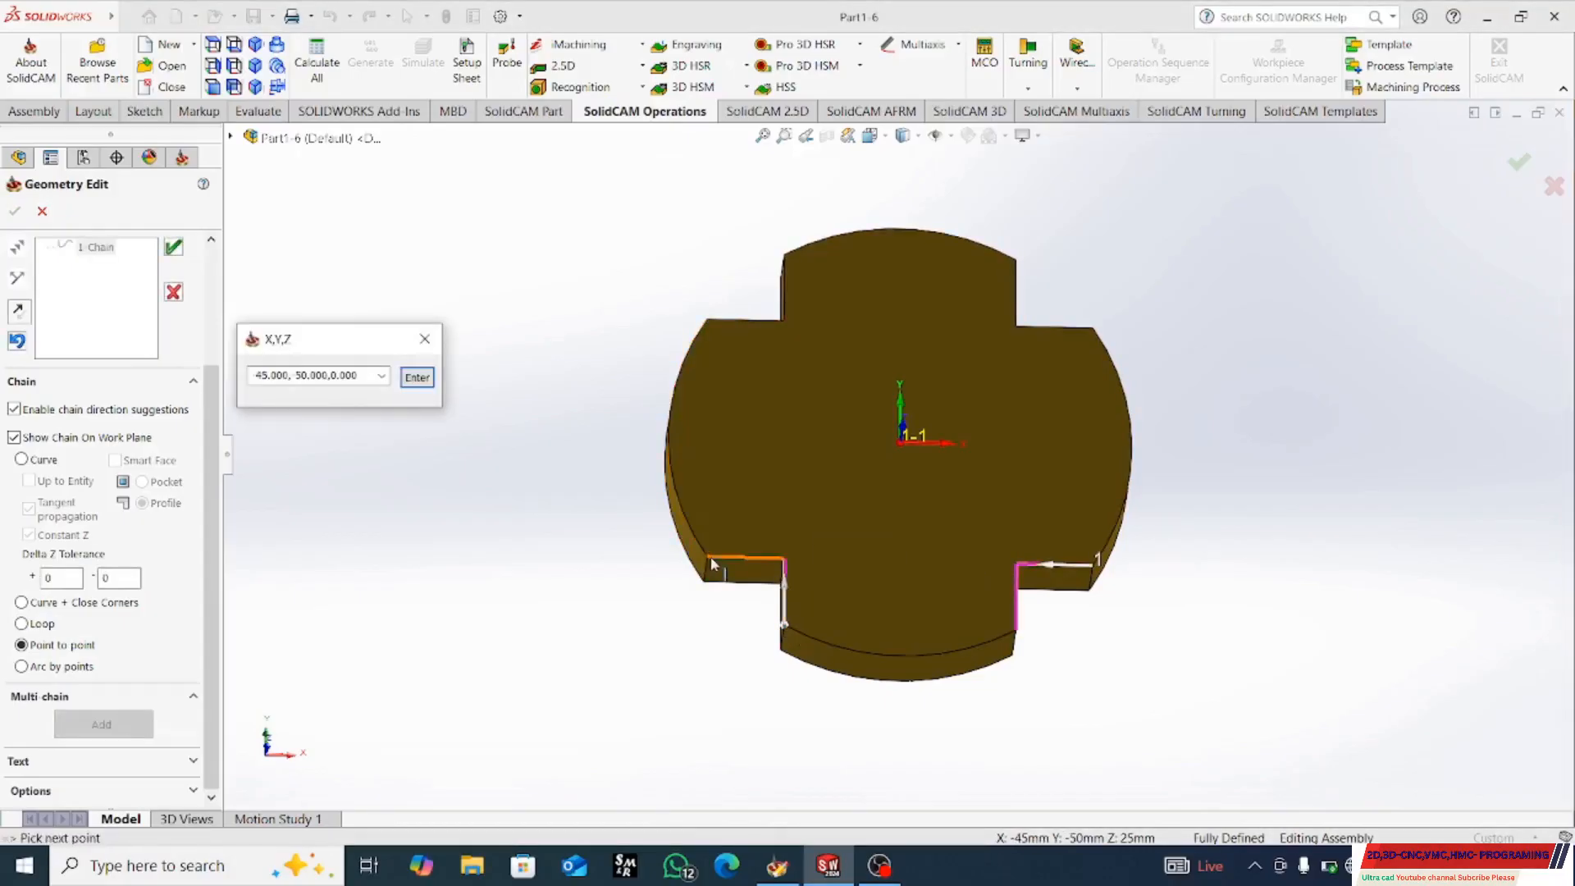
pyautogui.click(707, 559)
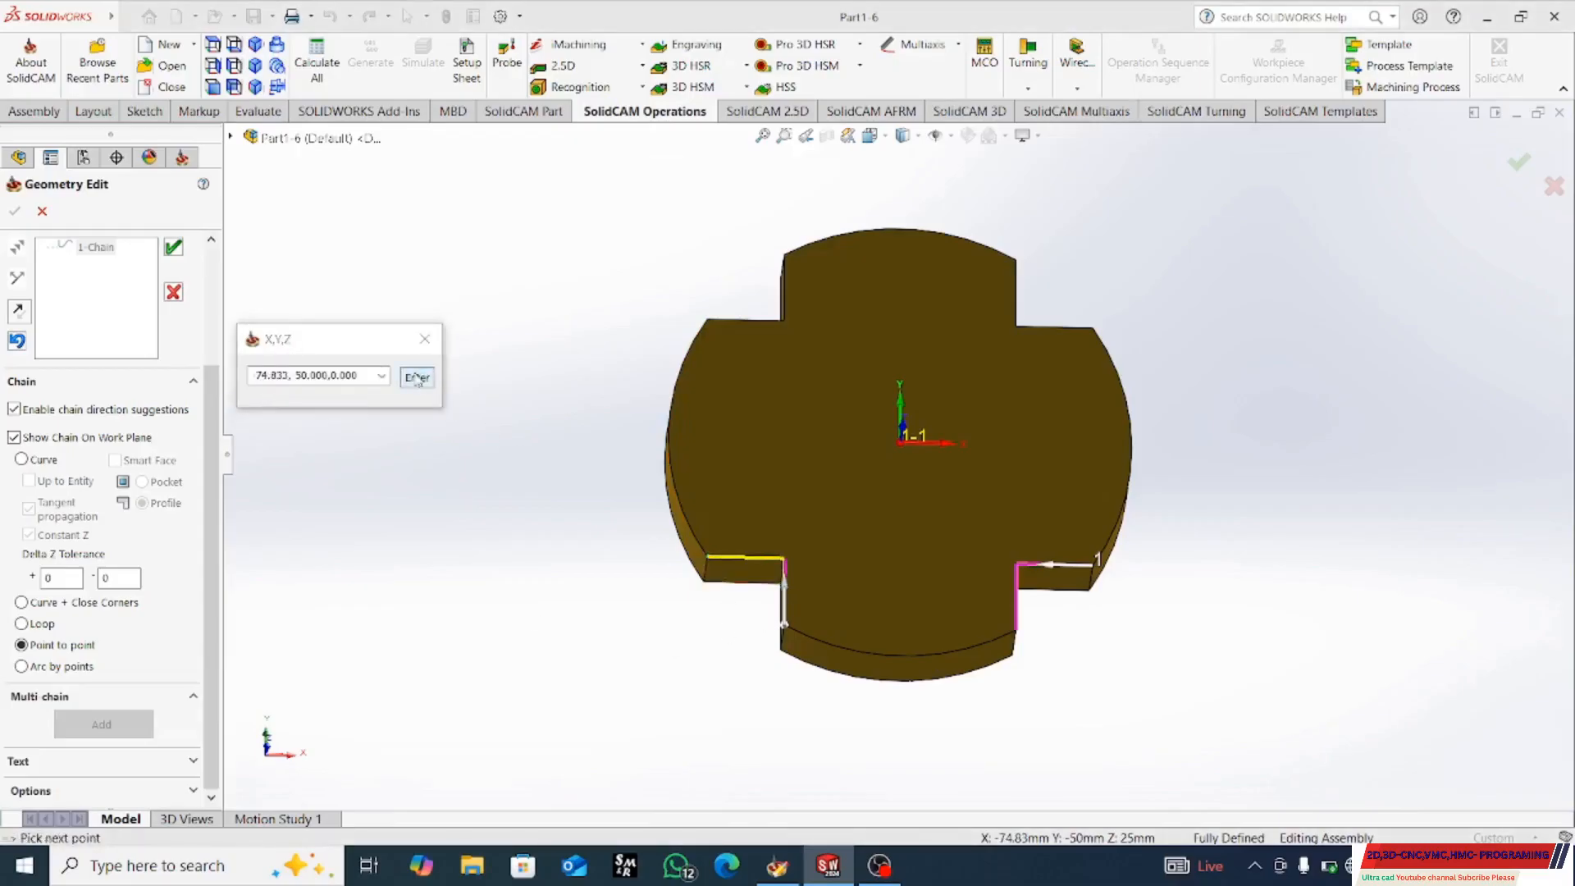
pyautogui.click(175, 250)
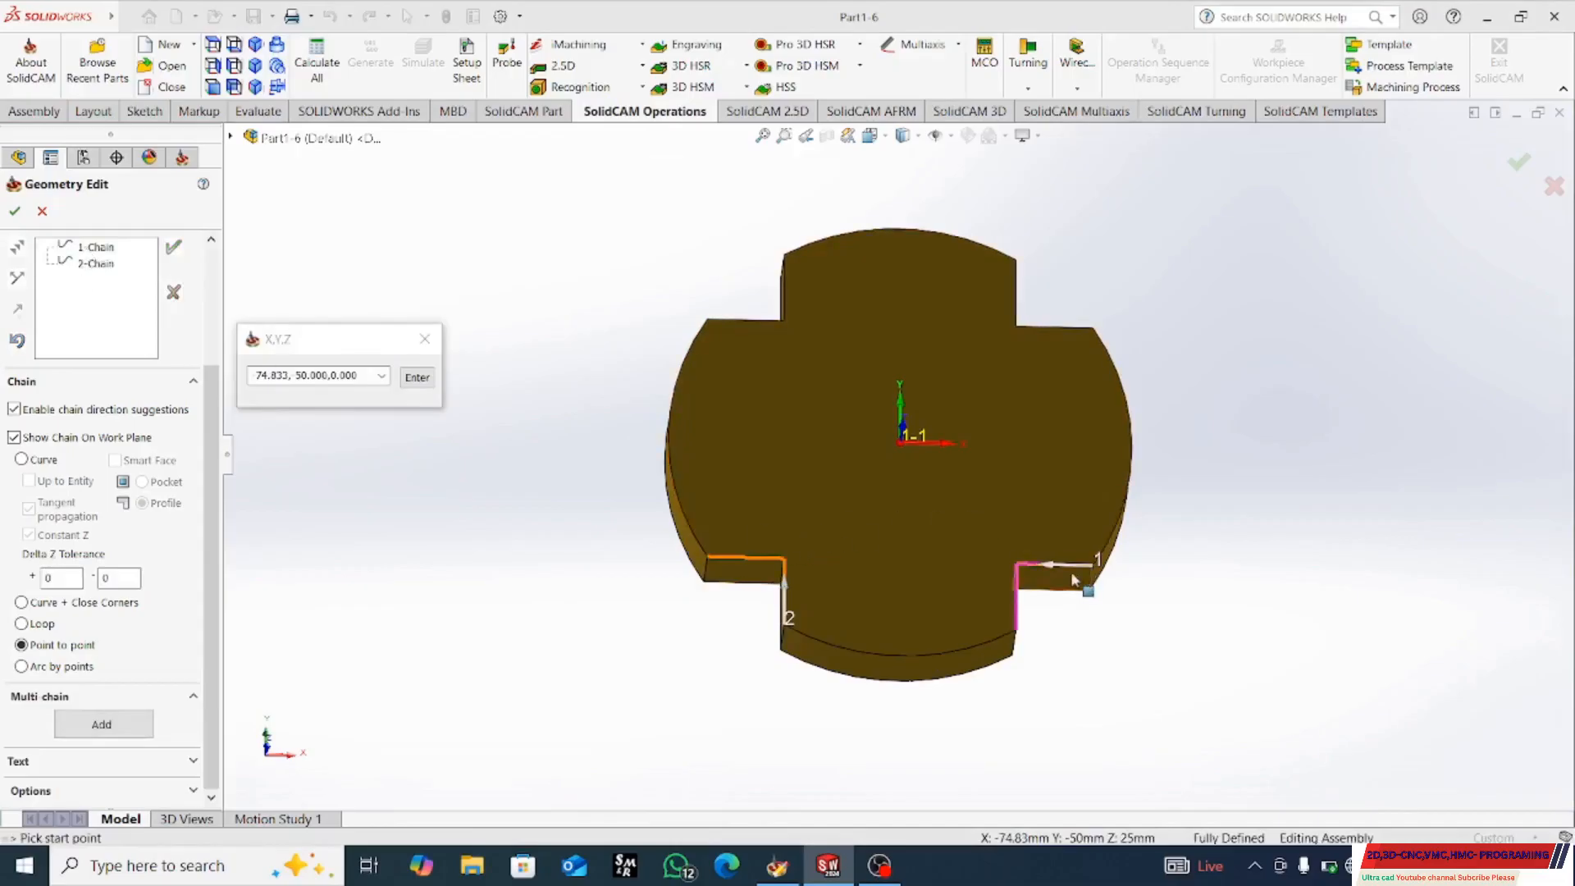
pyautogui.click(21, 602)
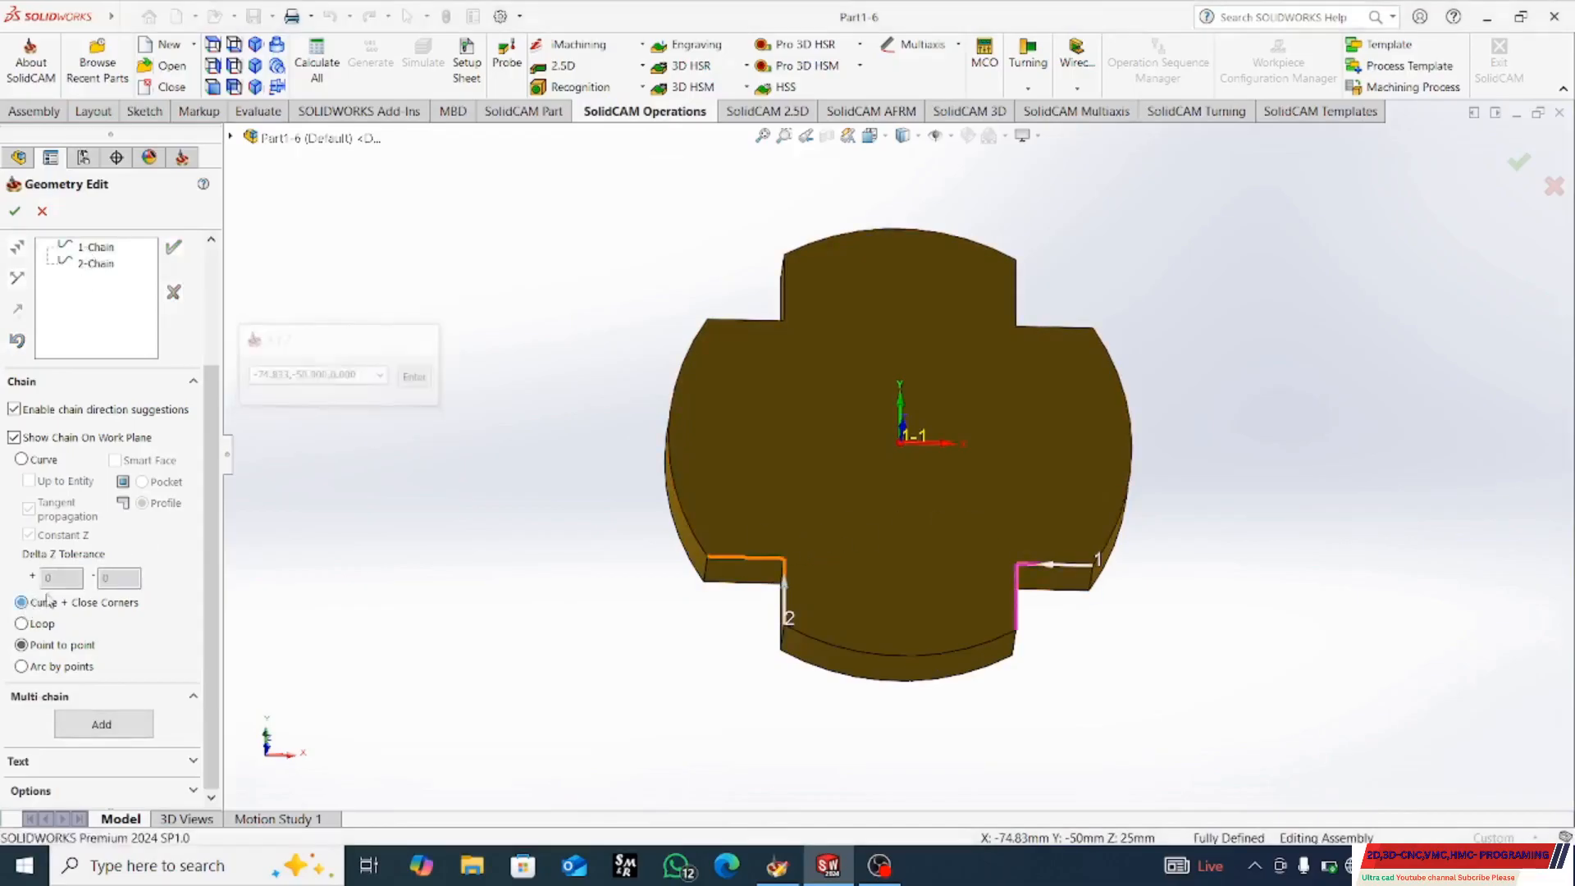
pyautogui.click(20, 213)
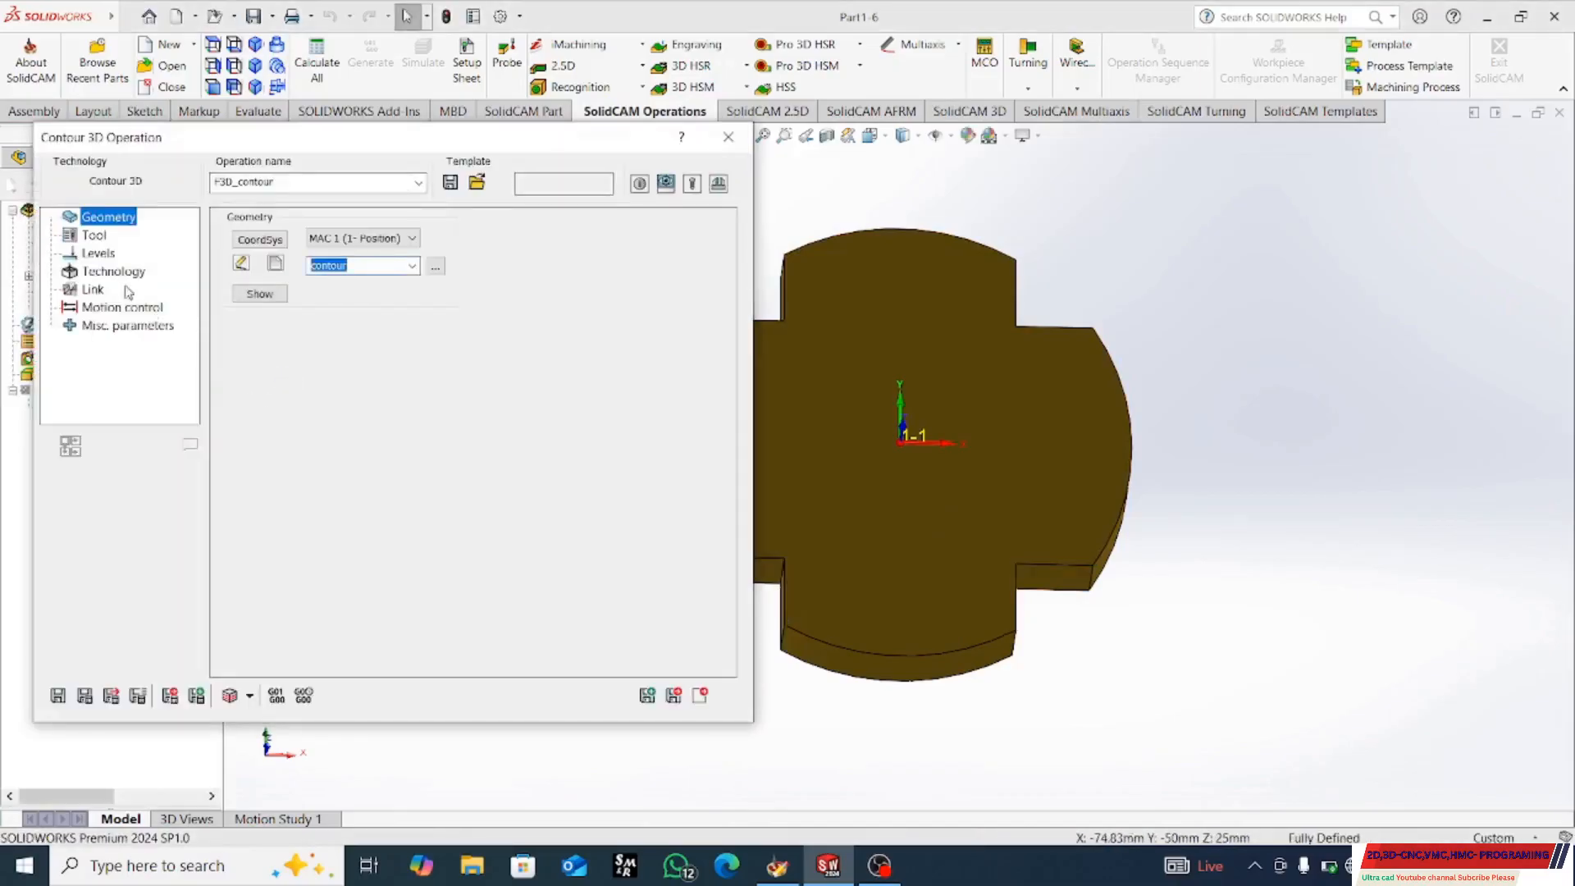
# - Create a new end mill with a 12 mm diameter and assign it to the Contour 3D operation
pyautogui.click(95, 235)
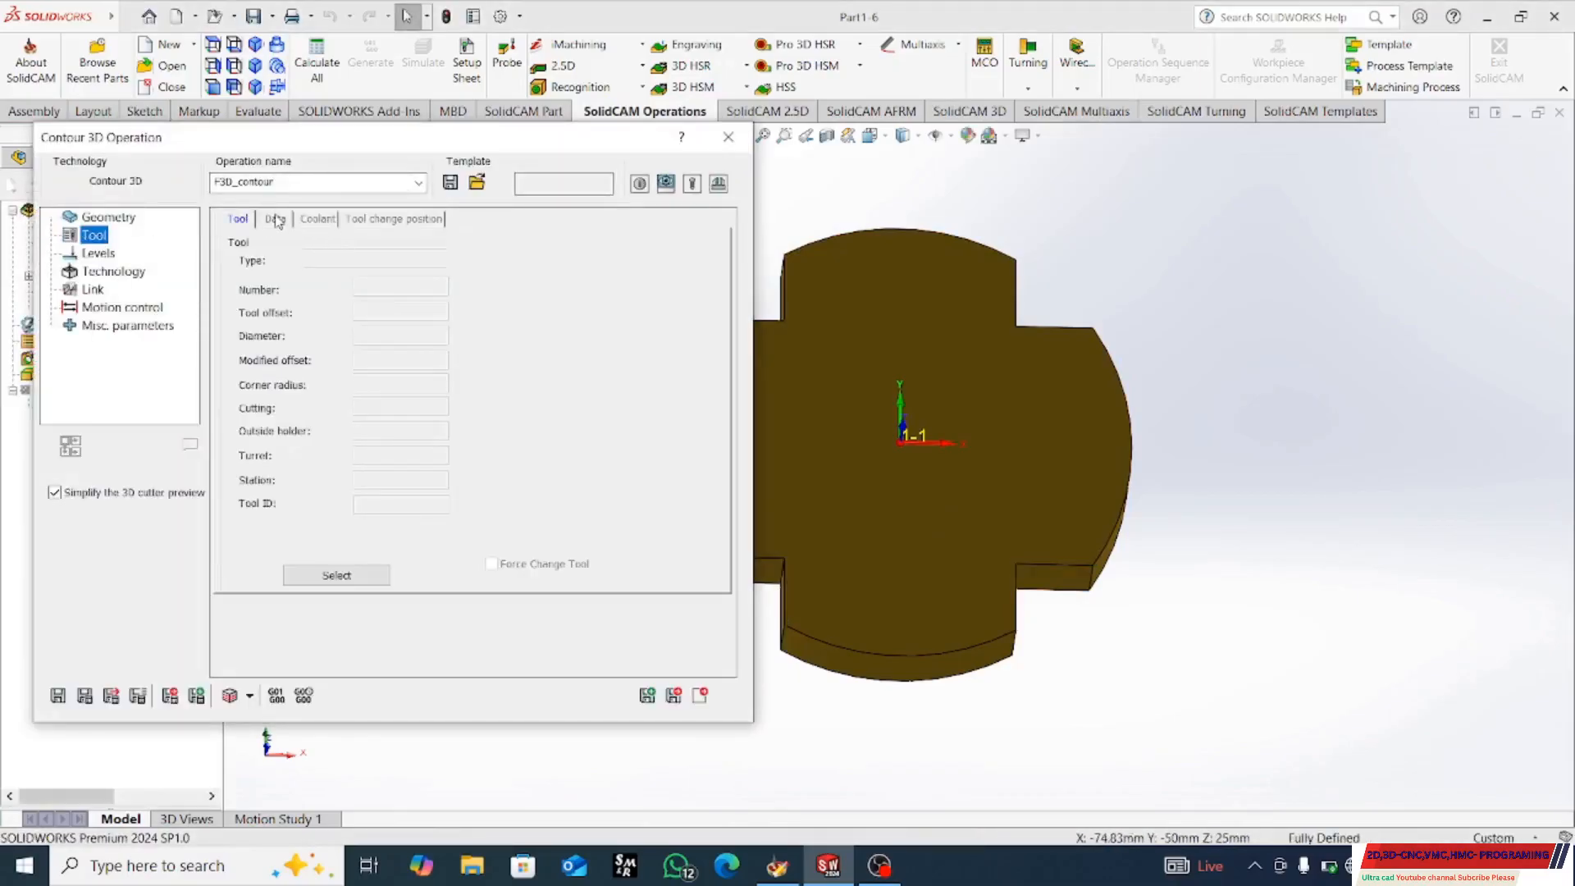
pyautogui.click(336, 576)
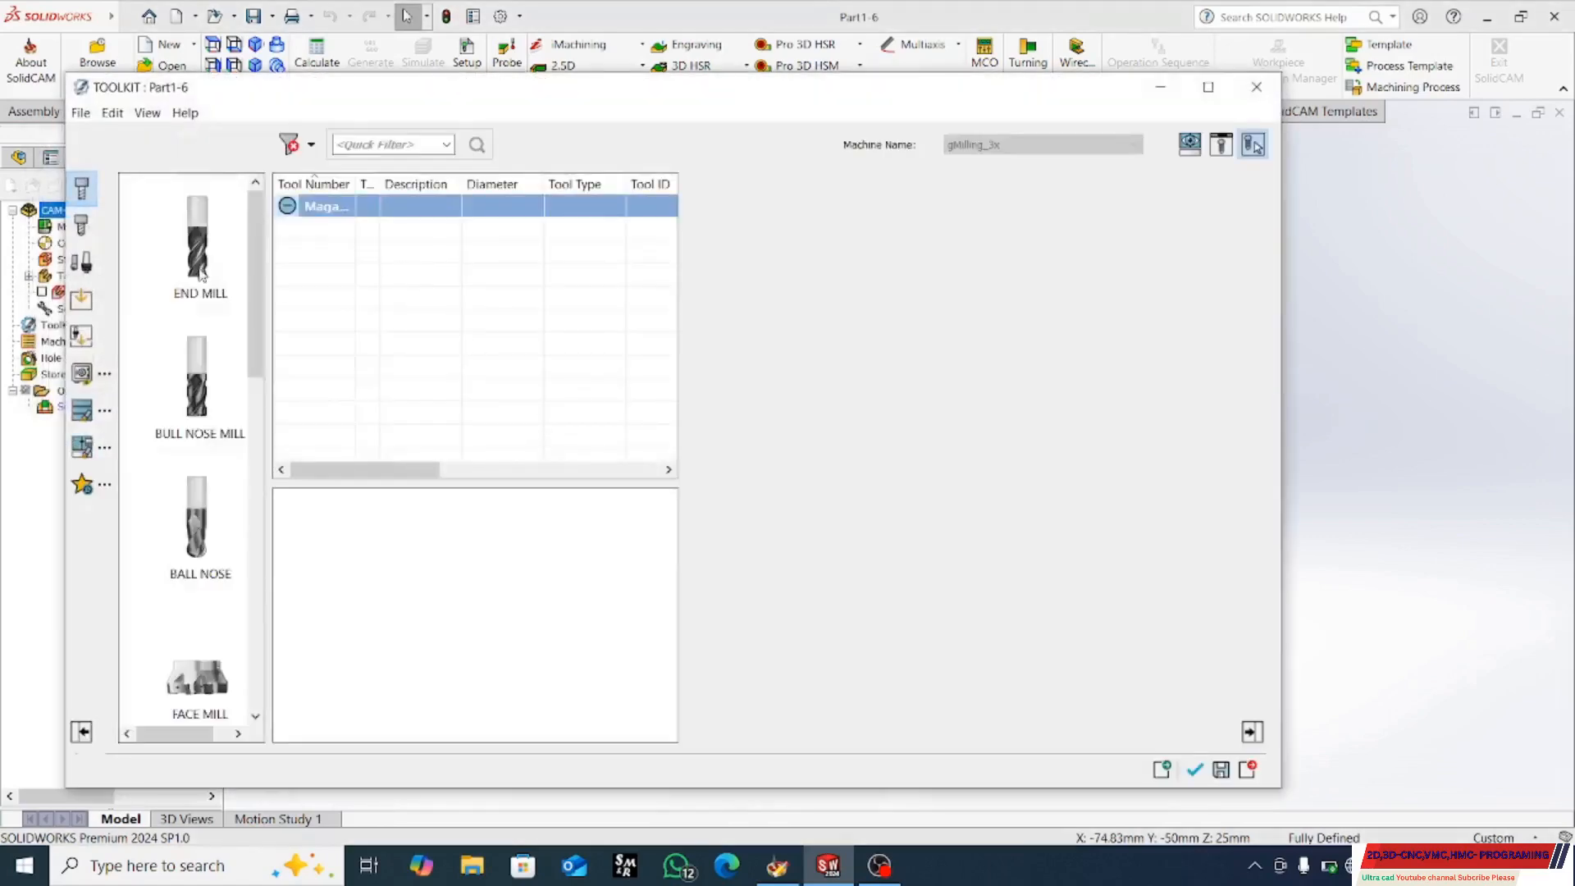
pyautogui.moveTo(201, 273); pyautogui.dragTo(362, 296)
pyautogui.moveTo(714, 348); pyautogui.dragTo(716, 343)
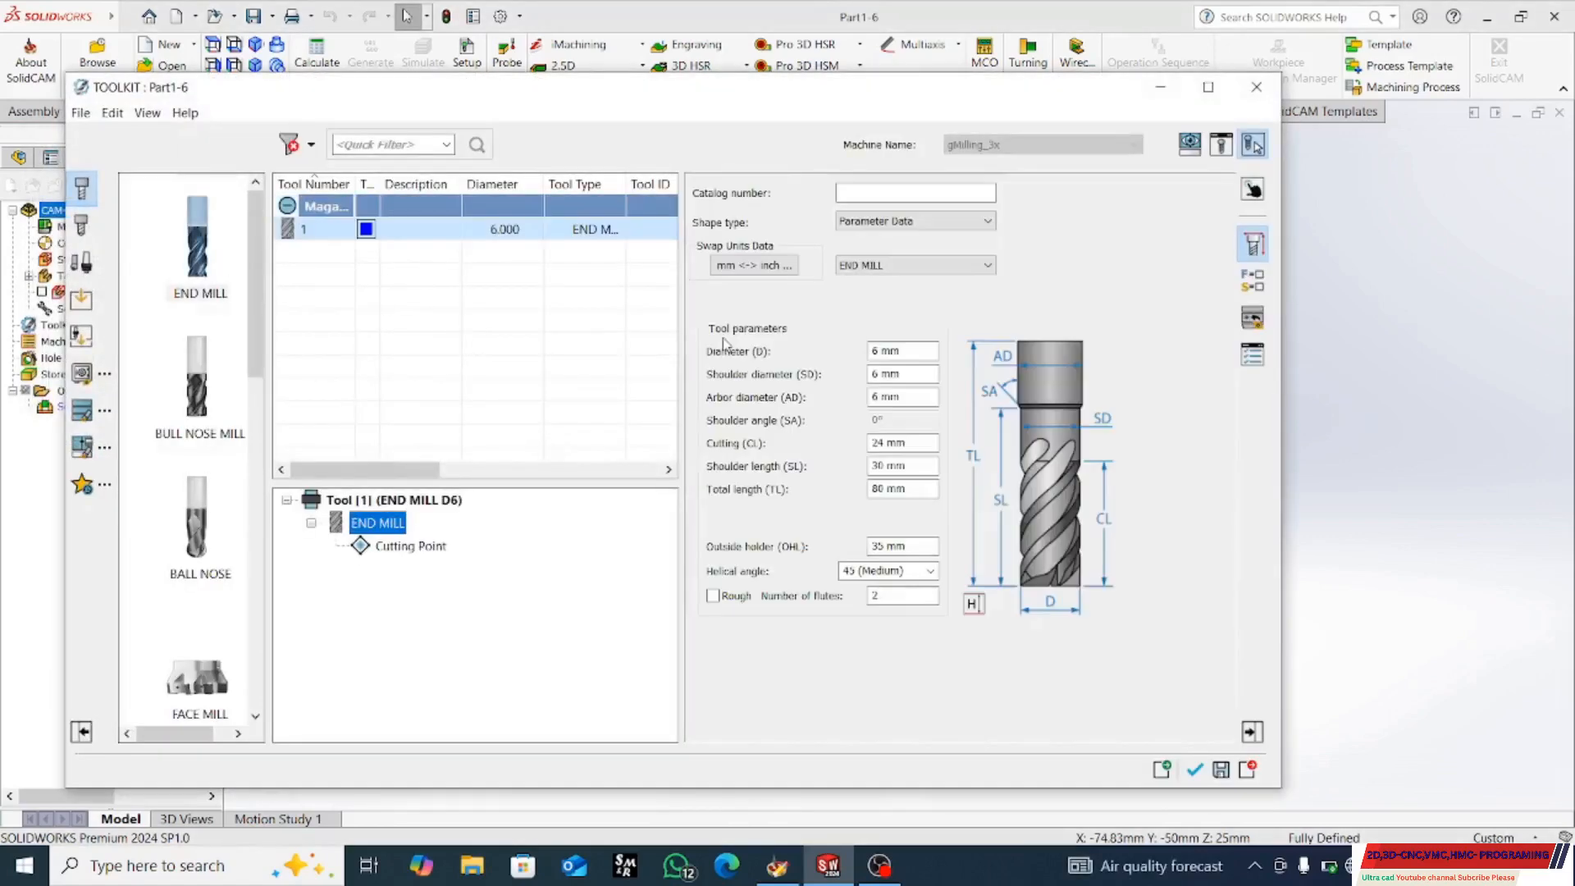
pyautogui.click(903, 350)
pyautogui.write('1')
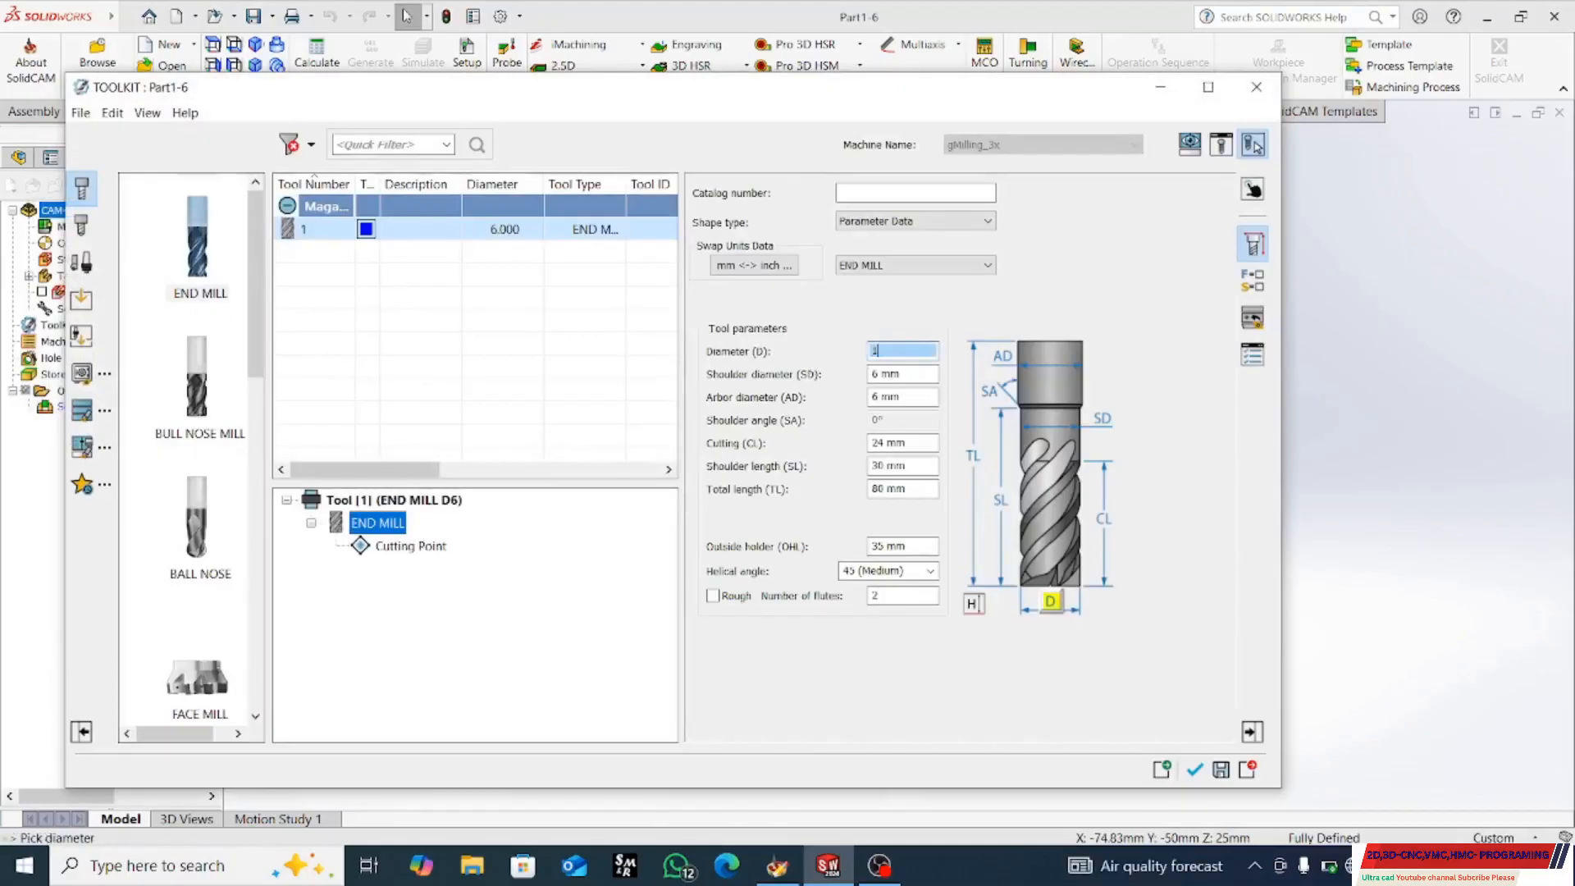
pyautogui.write('2')
pyautogui.click(919, 372)
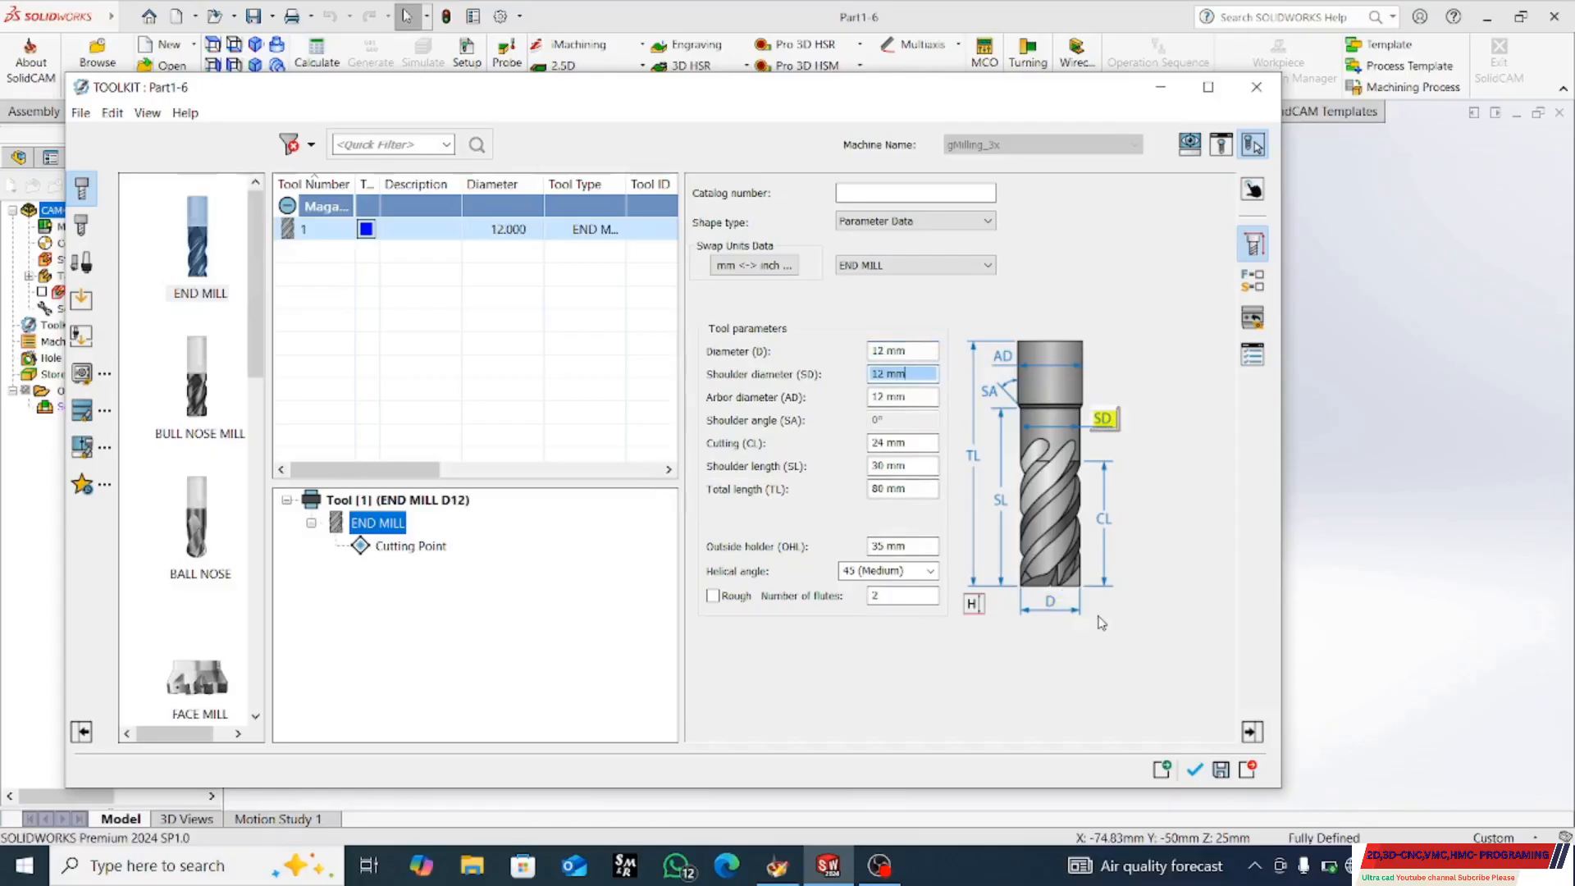
pyautogui.click(1196, 770)
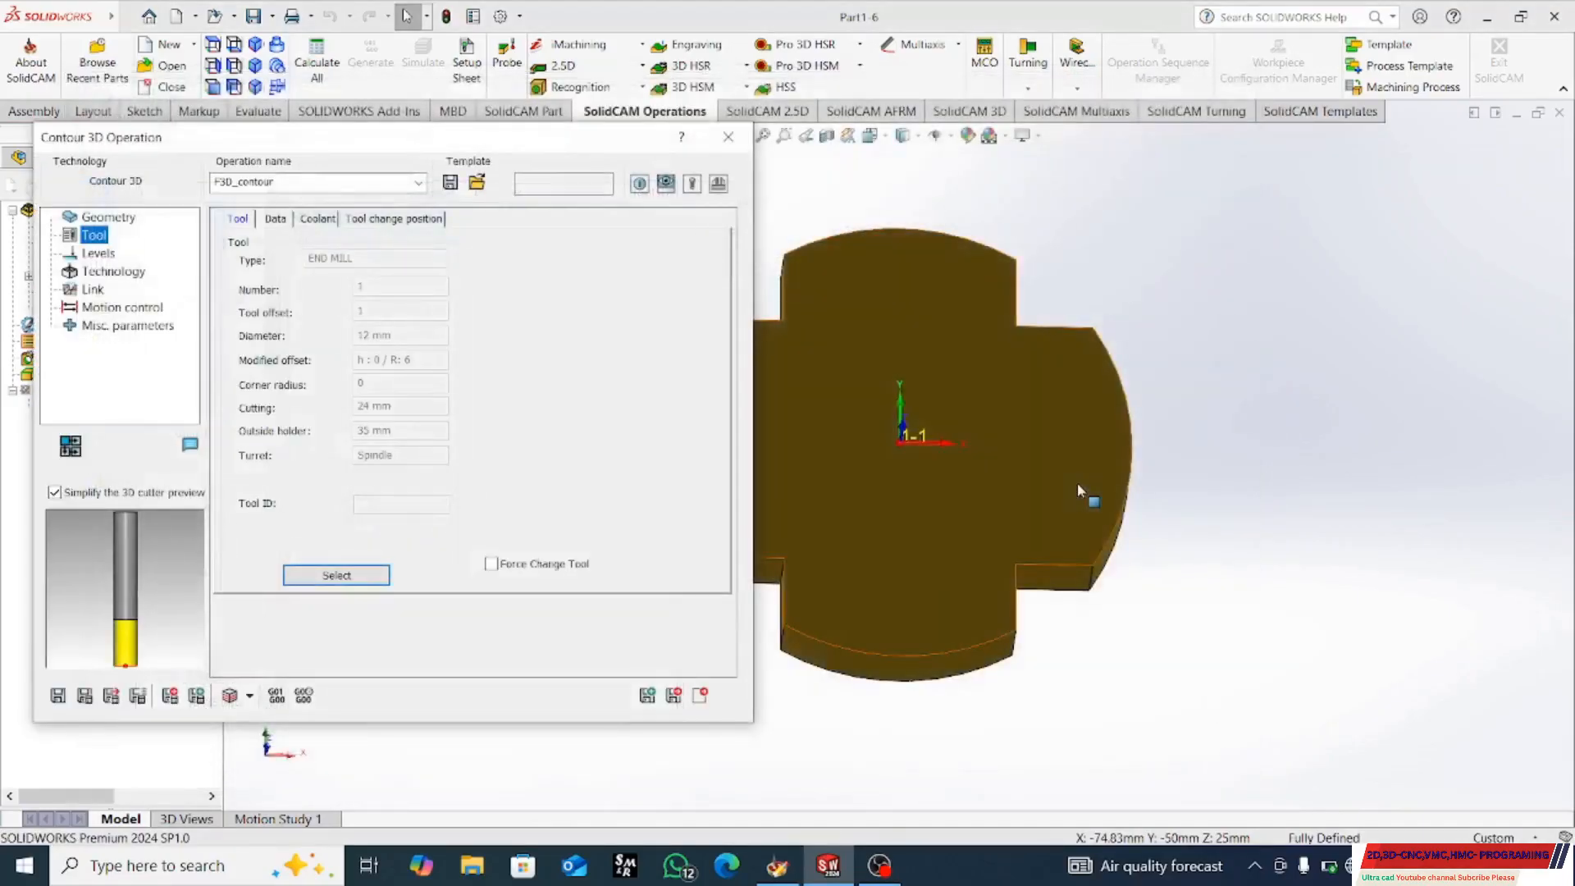
# - Review the tool's feed and spin data, coolant options and tool change position, plus the operation's milling levels
pyautogui.click(275, 218)
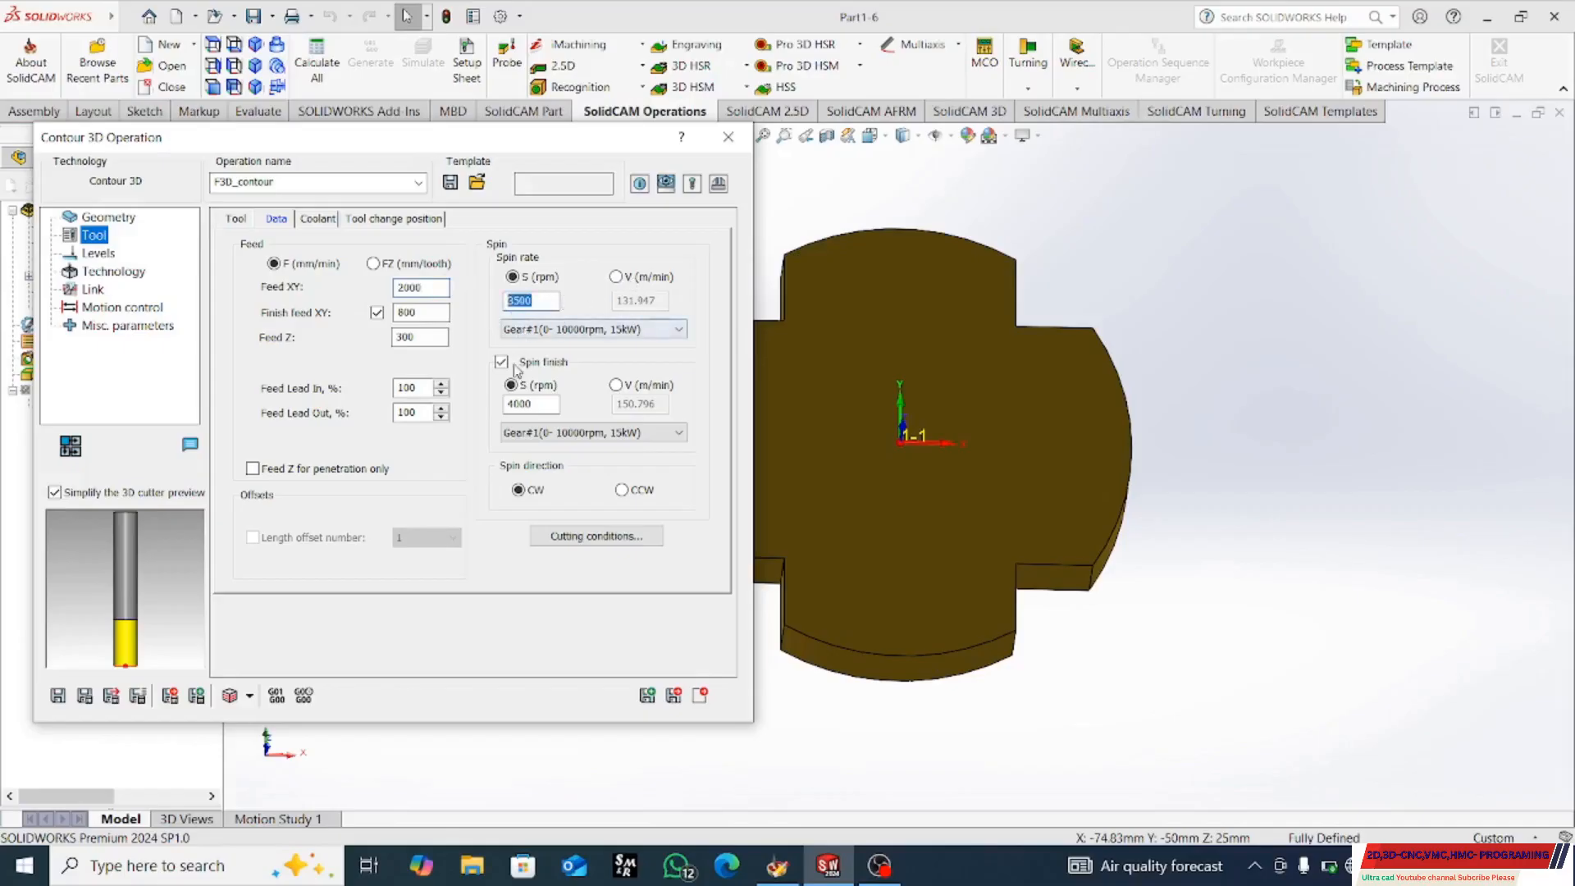
pyautogui.click(306, 220)
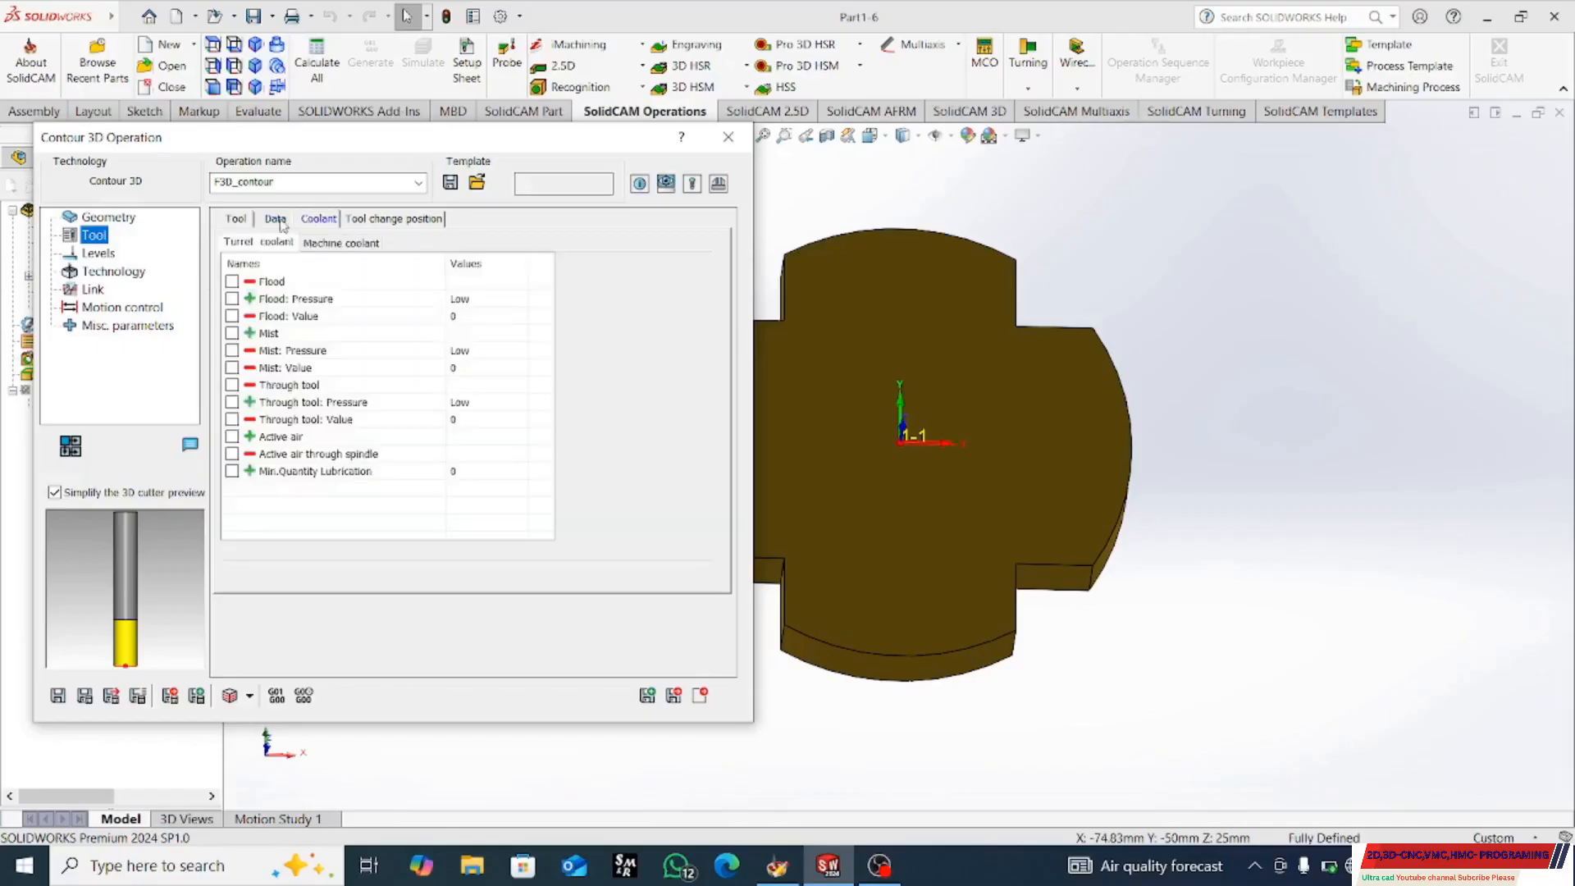
pyautogui.click(384, 220)
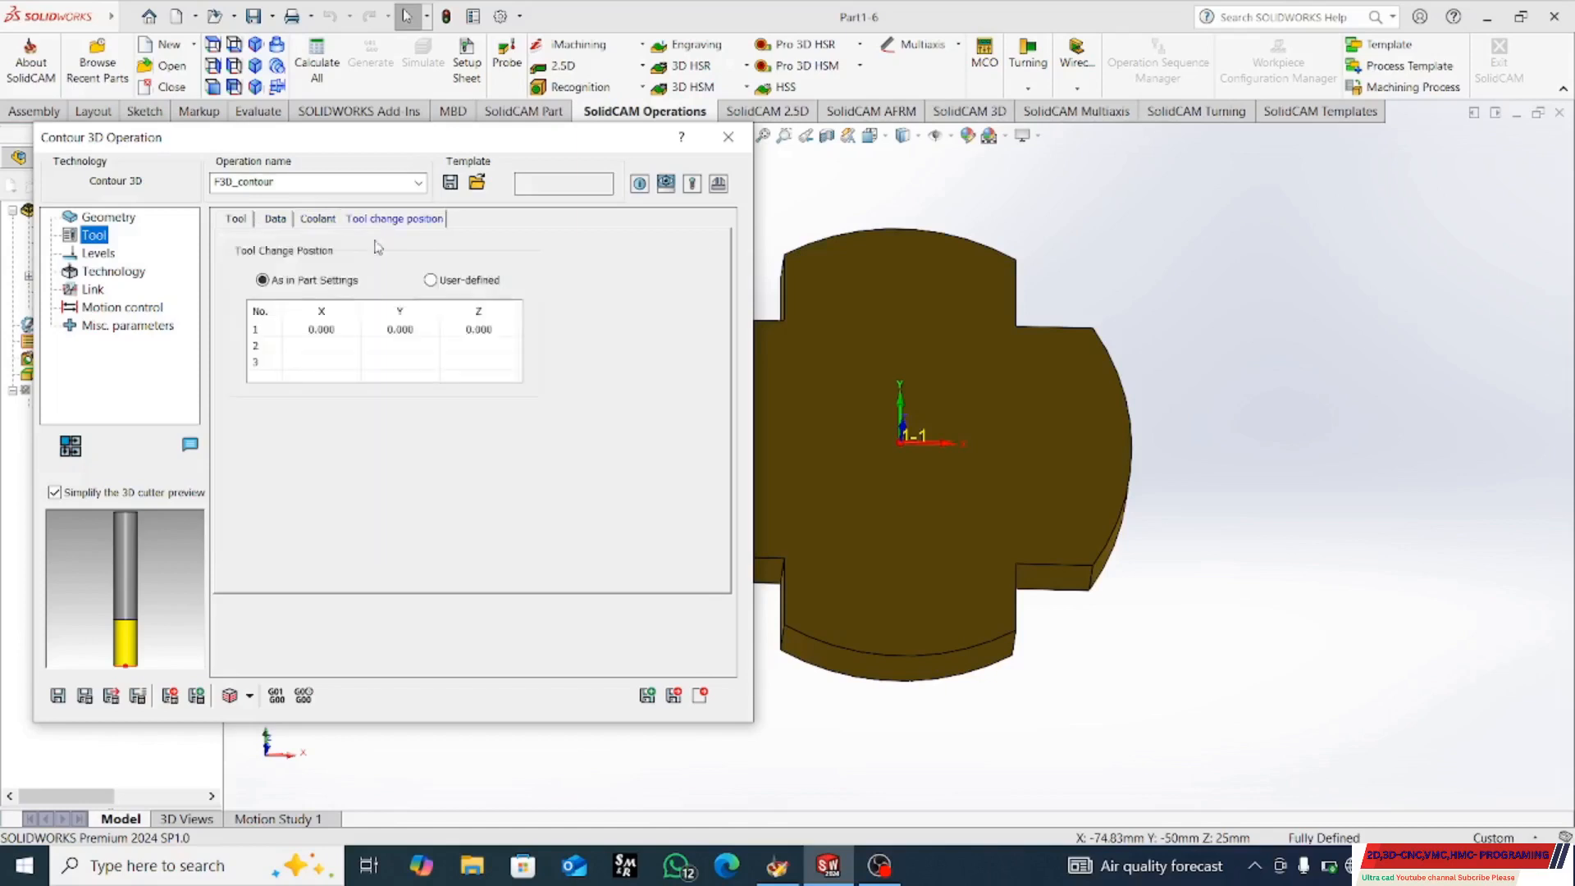
pyautogui.click(235, 219)
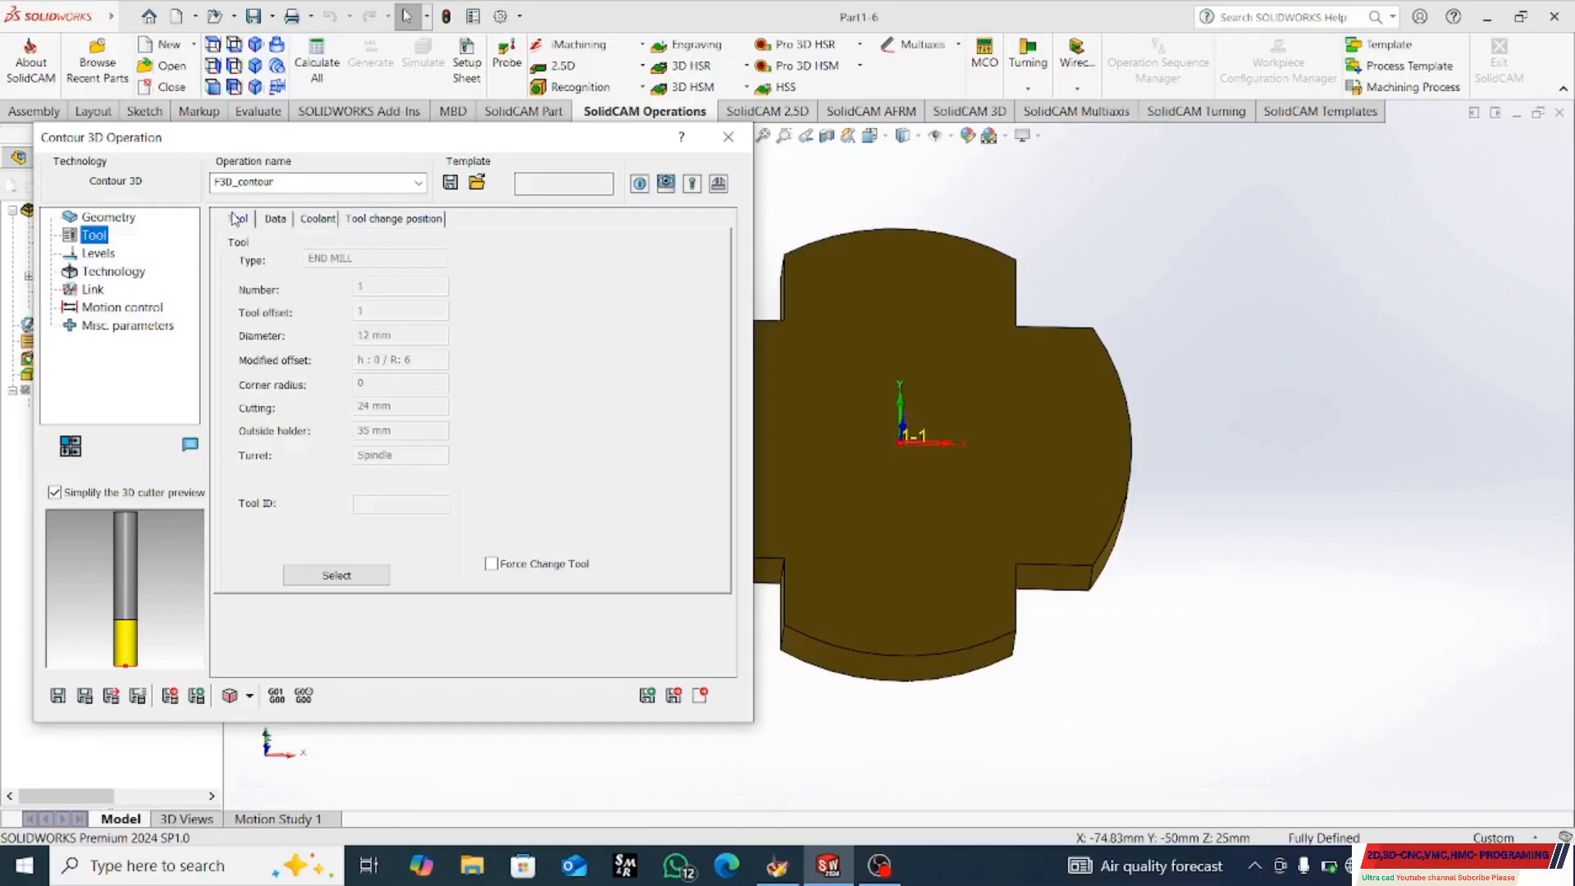
pyautogui.click(96, 252)
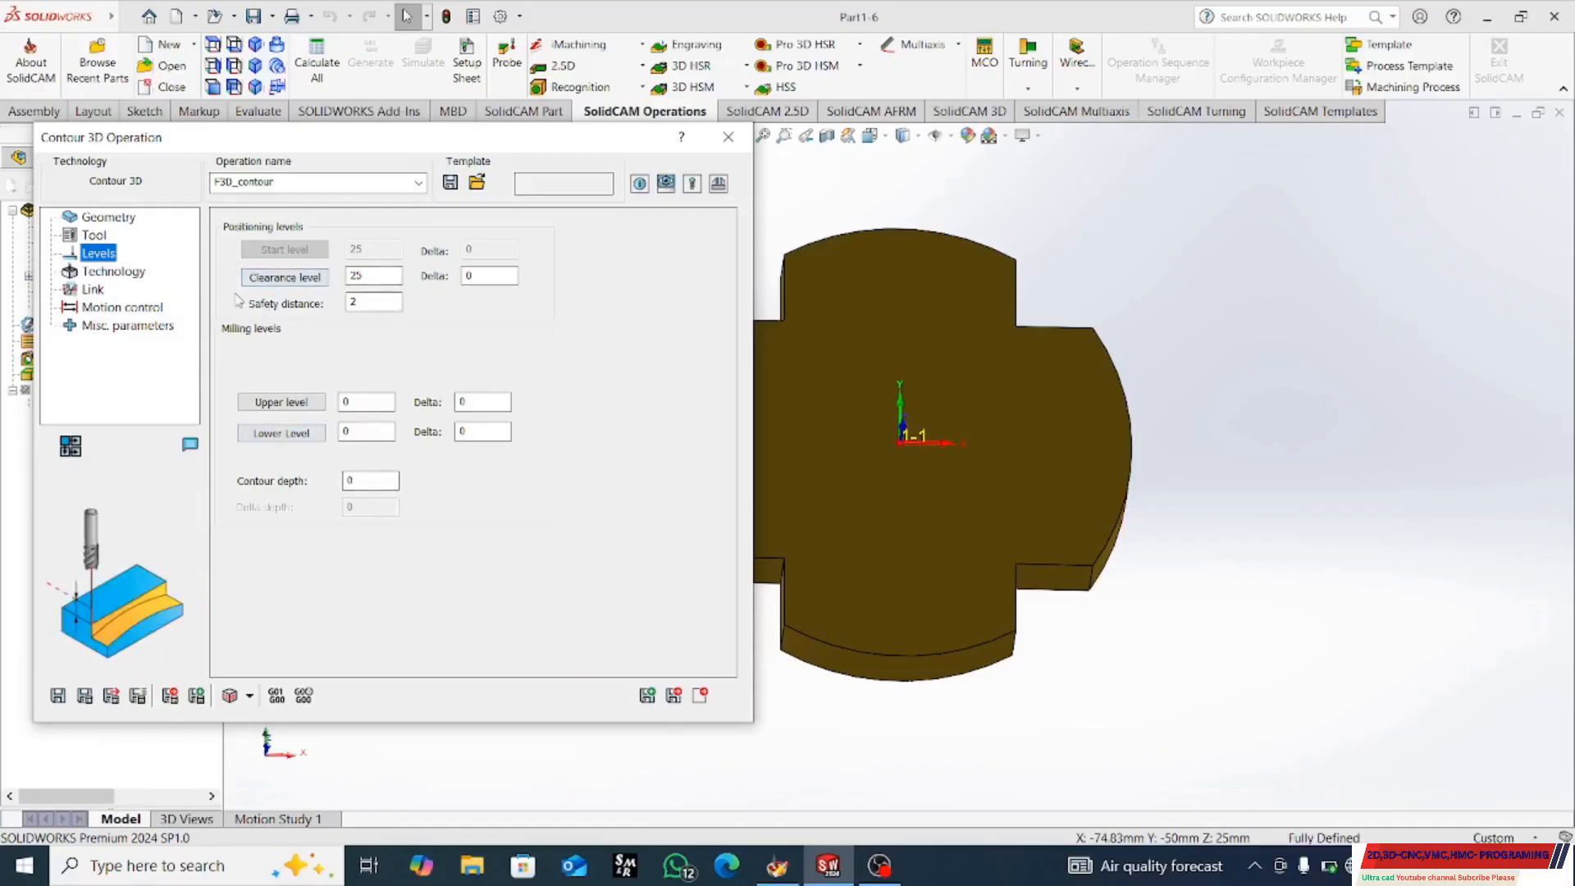
# - Set the operation's tool side to Left and enable rough machining
pyautogui.click(99, 271)
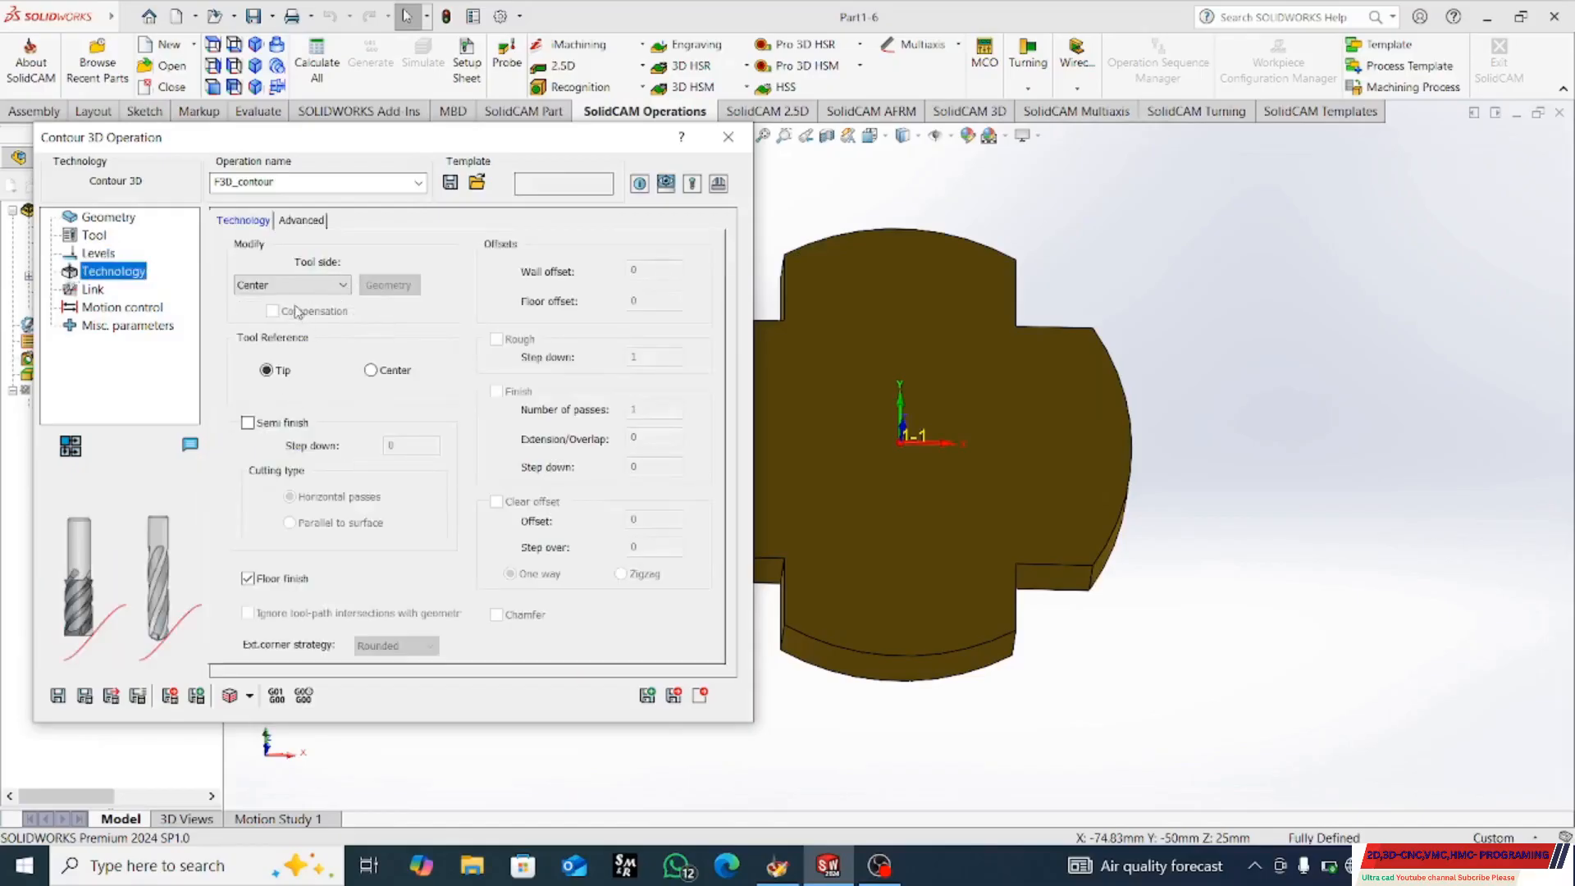
pyautogui.click(285, 287)
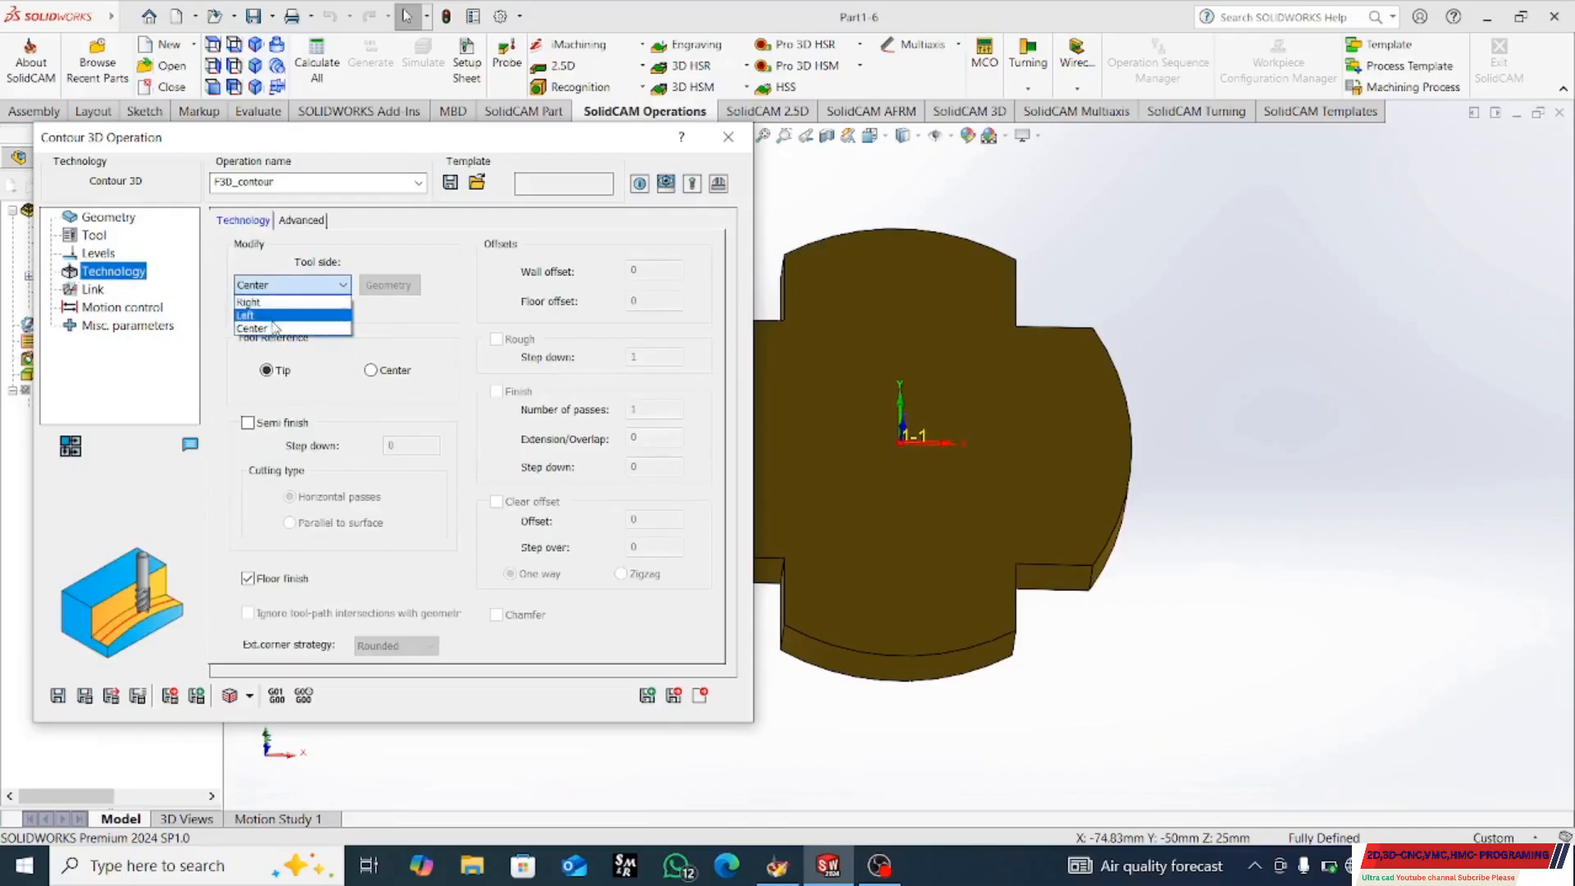
pyautogui.click(270, 316)
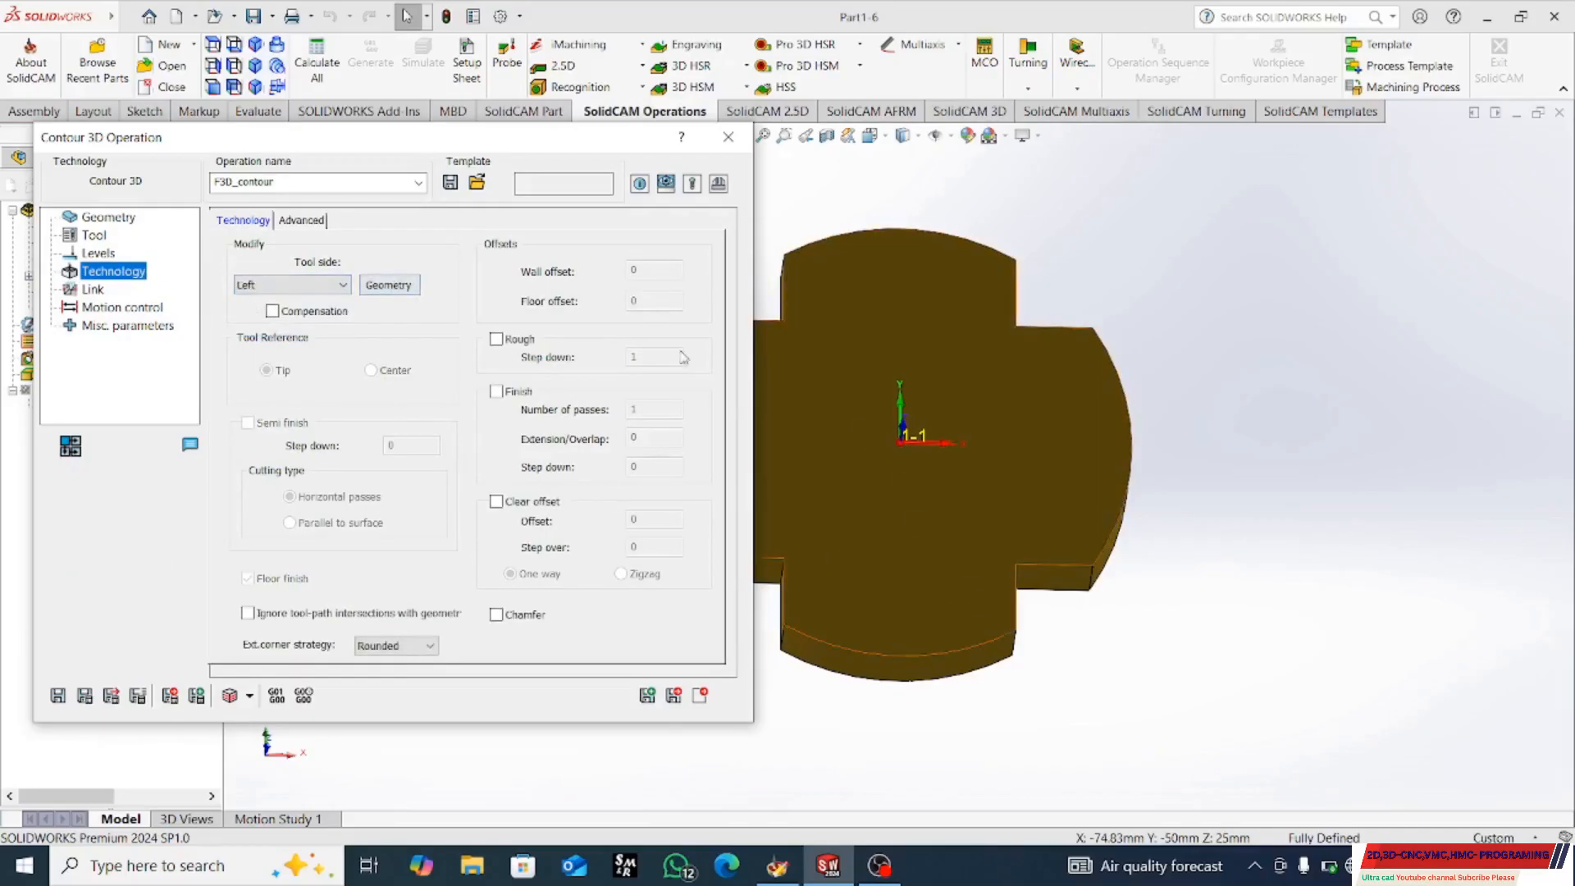
pyautogui.click(496, 339)
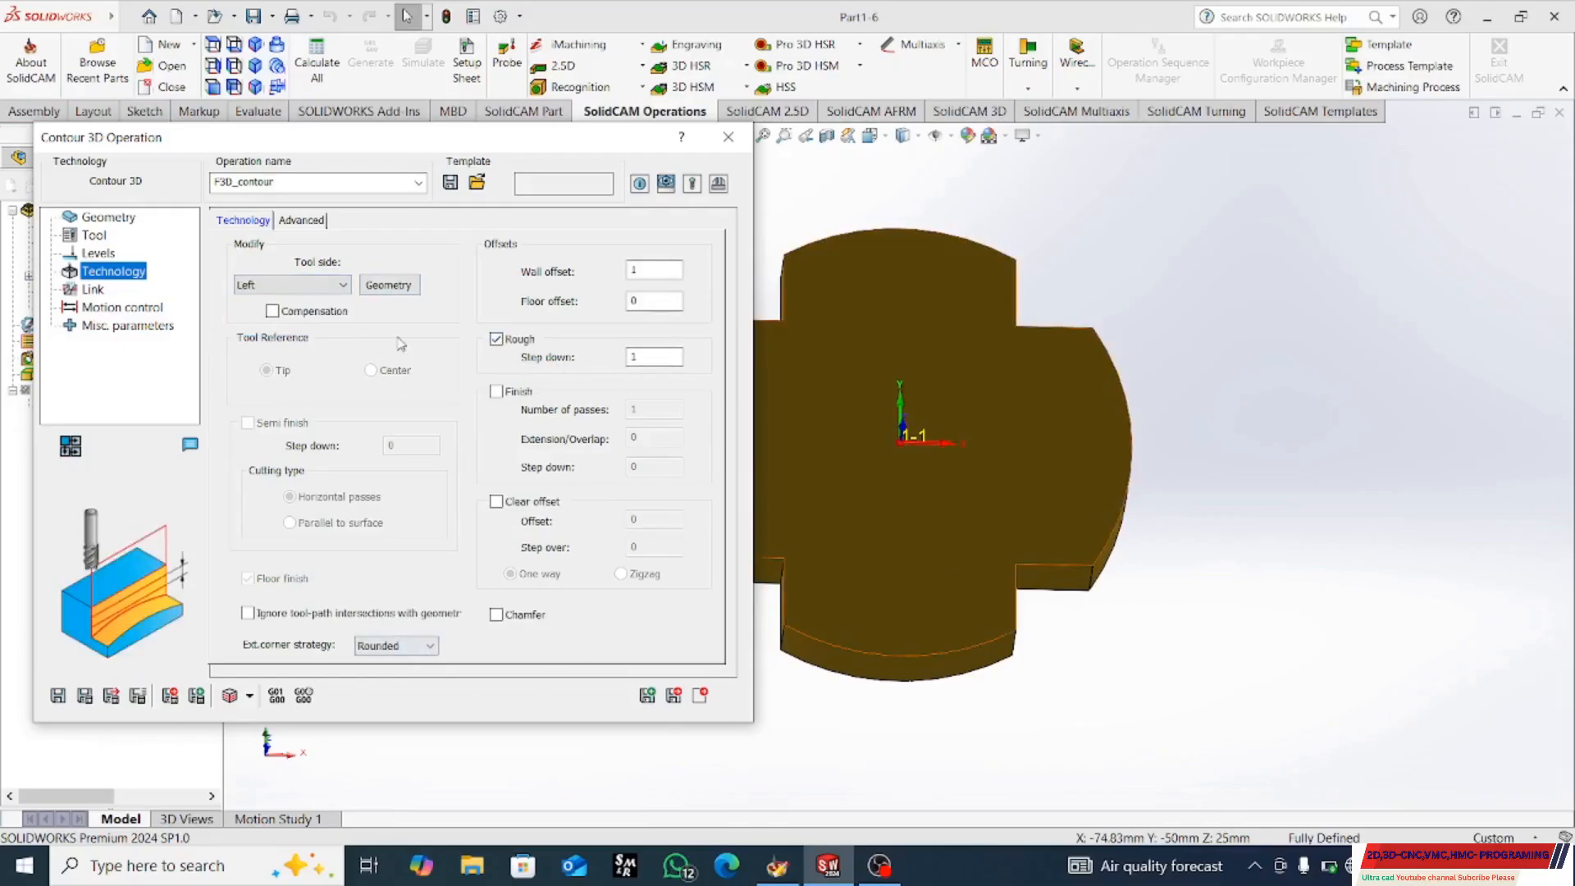
# - Check the lead-in and lead-out settings, save and calculate the Contour 3D operation, and inspect its toolpath on the part
pyautogui.click(92, 290)
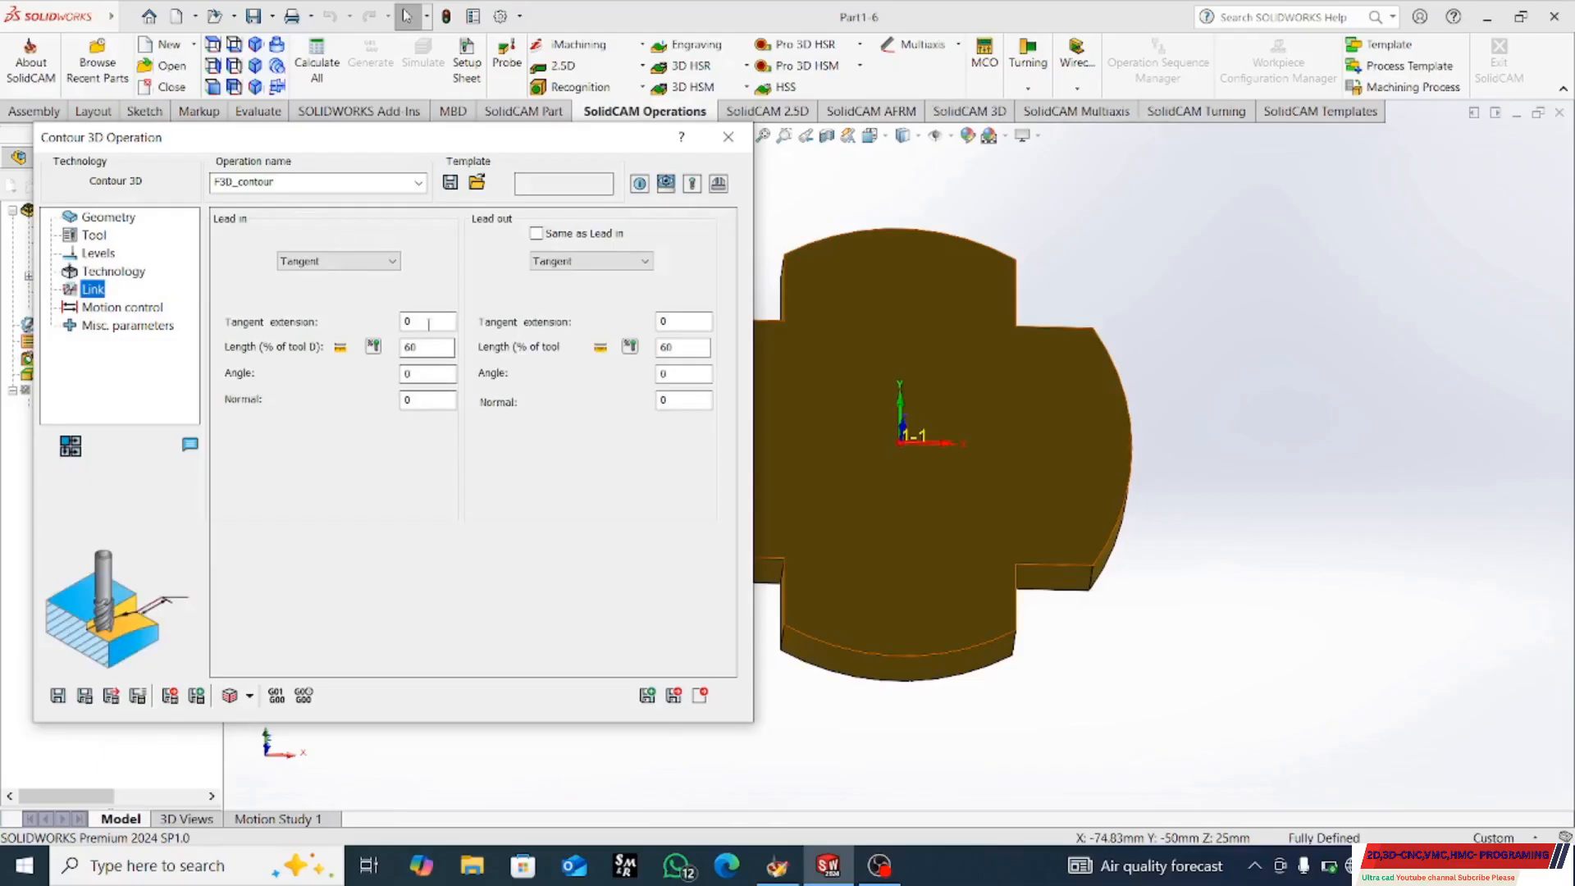
pyautogui.click(112, 696)
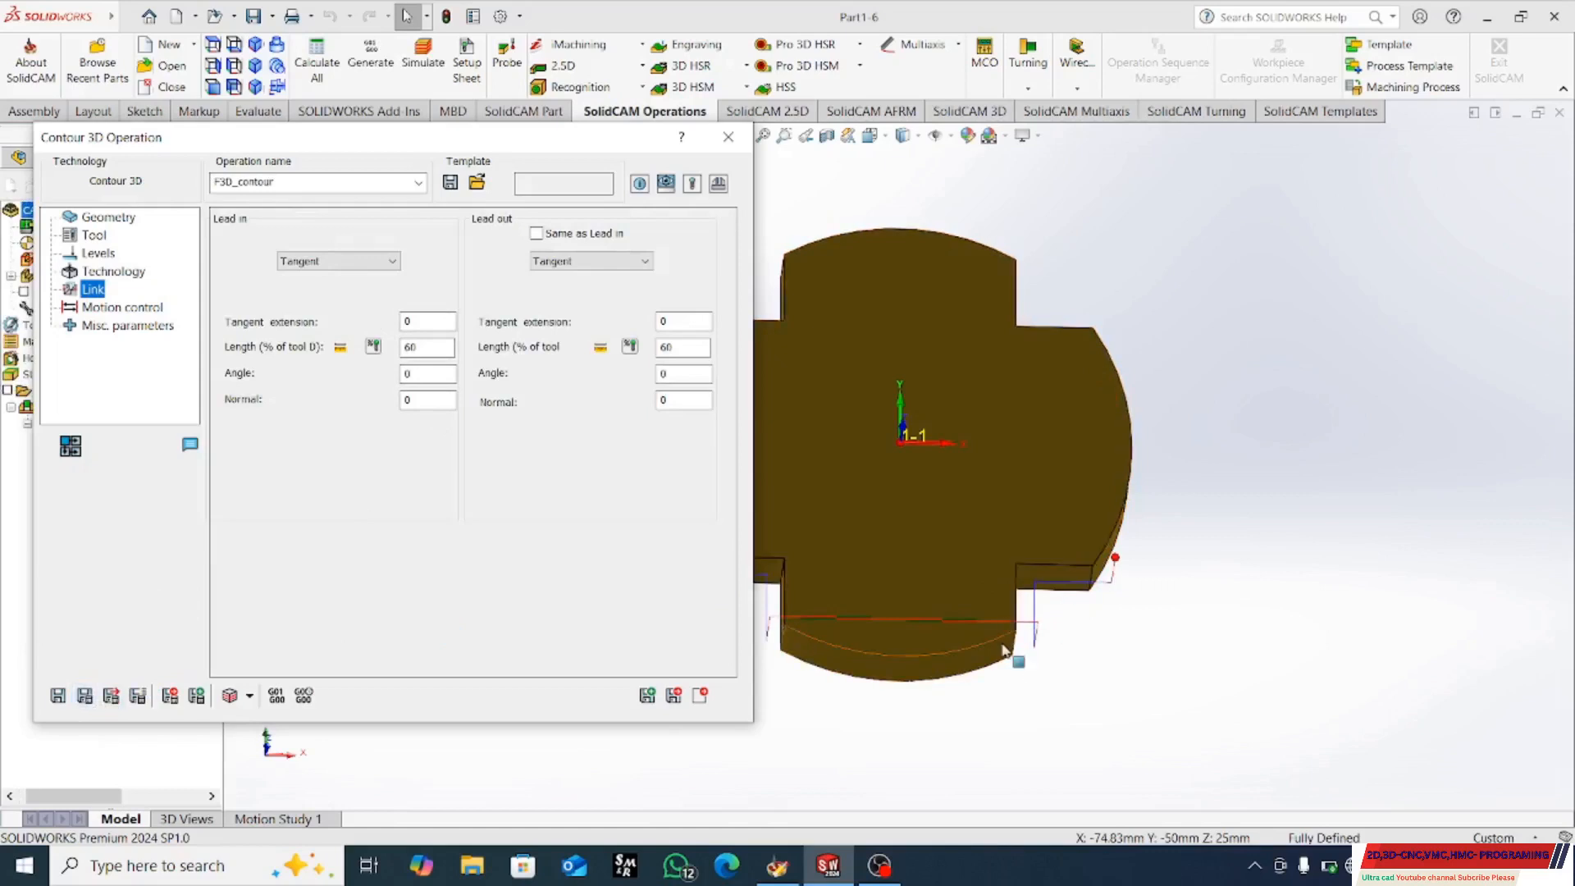
pyautogui.moveTo(1038, 656); pyautogui.dragTo(1026, 509, button='middle')
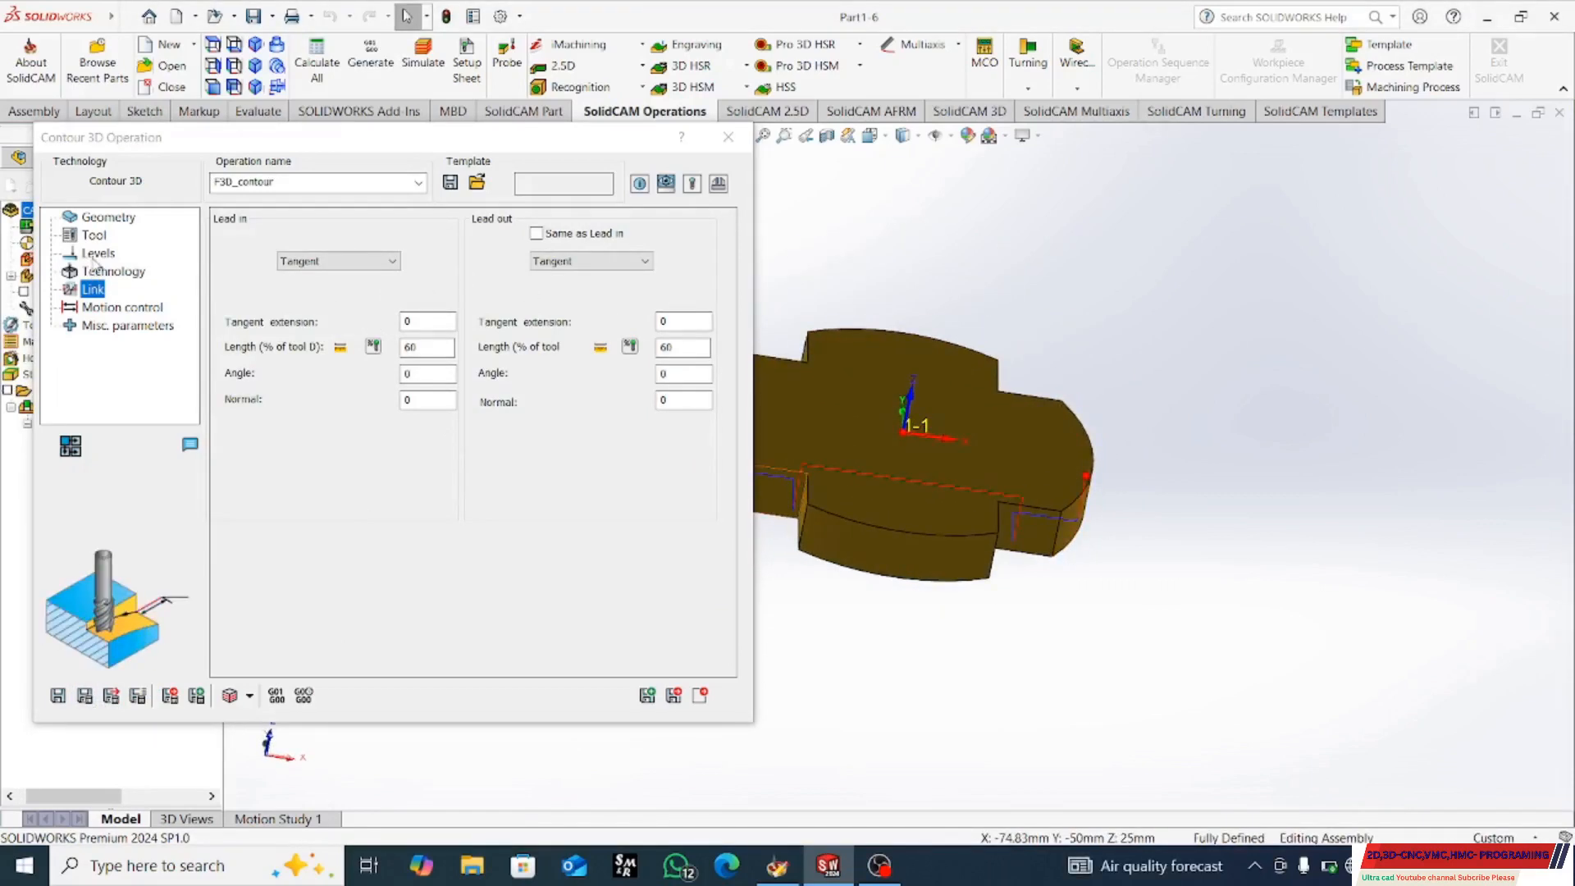
# - Set the Contour 3D operation's clearance level to 30 and its rough step down to 0.25
pyautogui.click(97, 254)
pyautogui.doubleClick(368, 274)
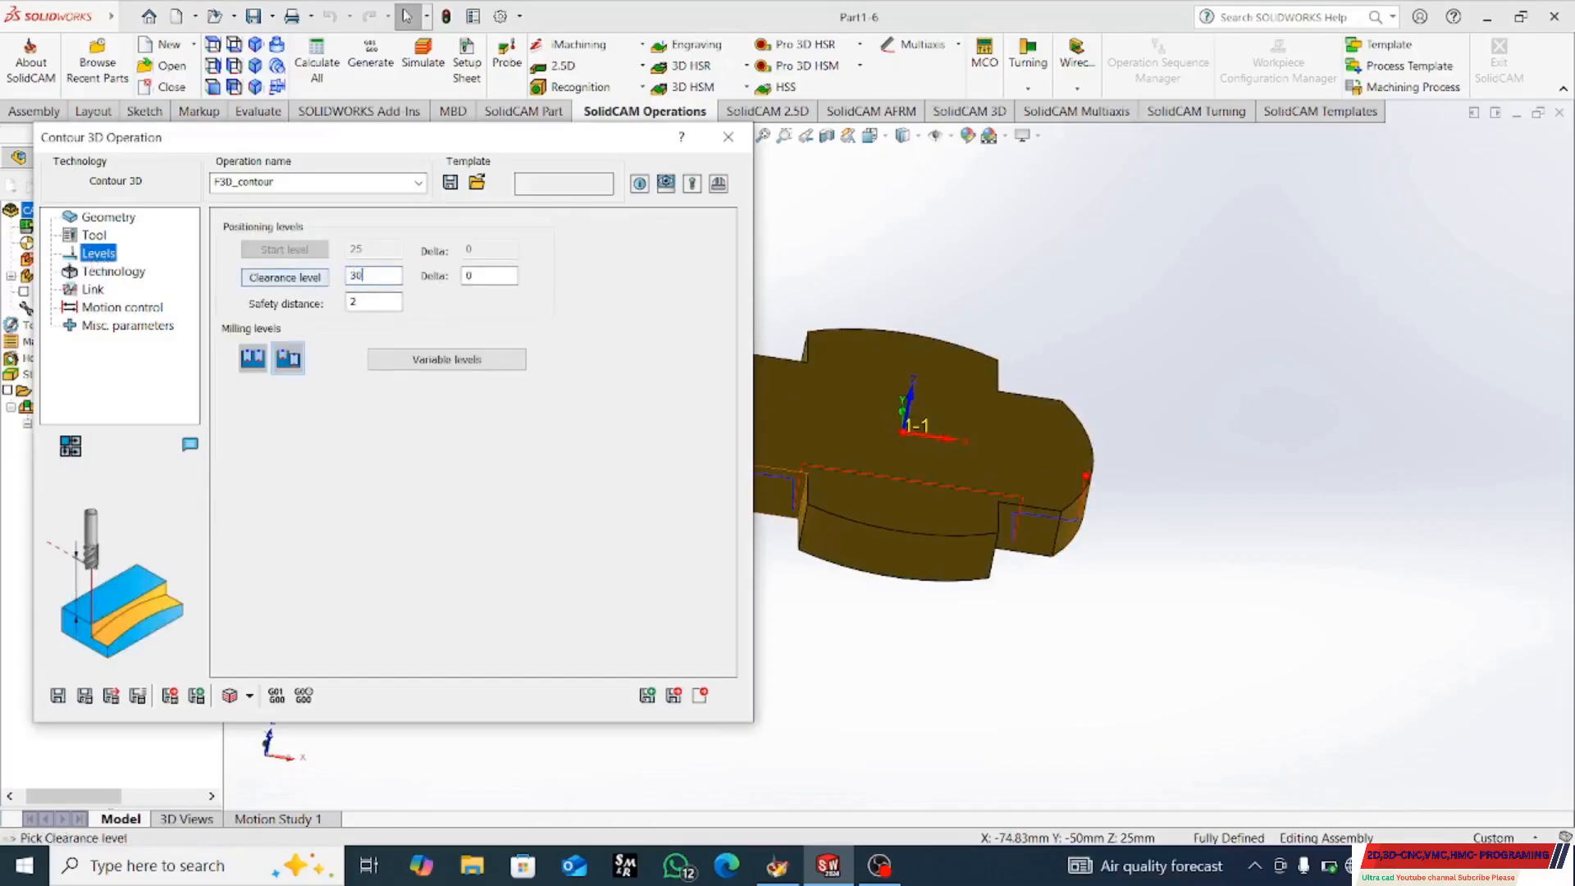
pyautogui.click(132, 274)
pyautogui.doubleClick(666, 356)
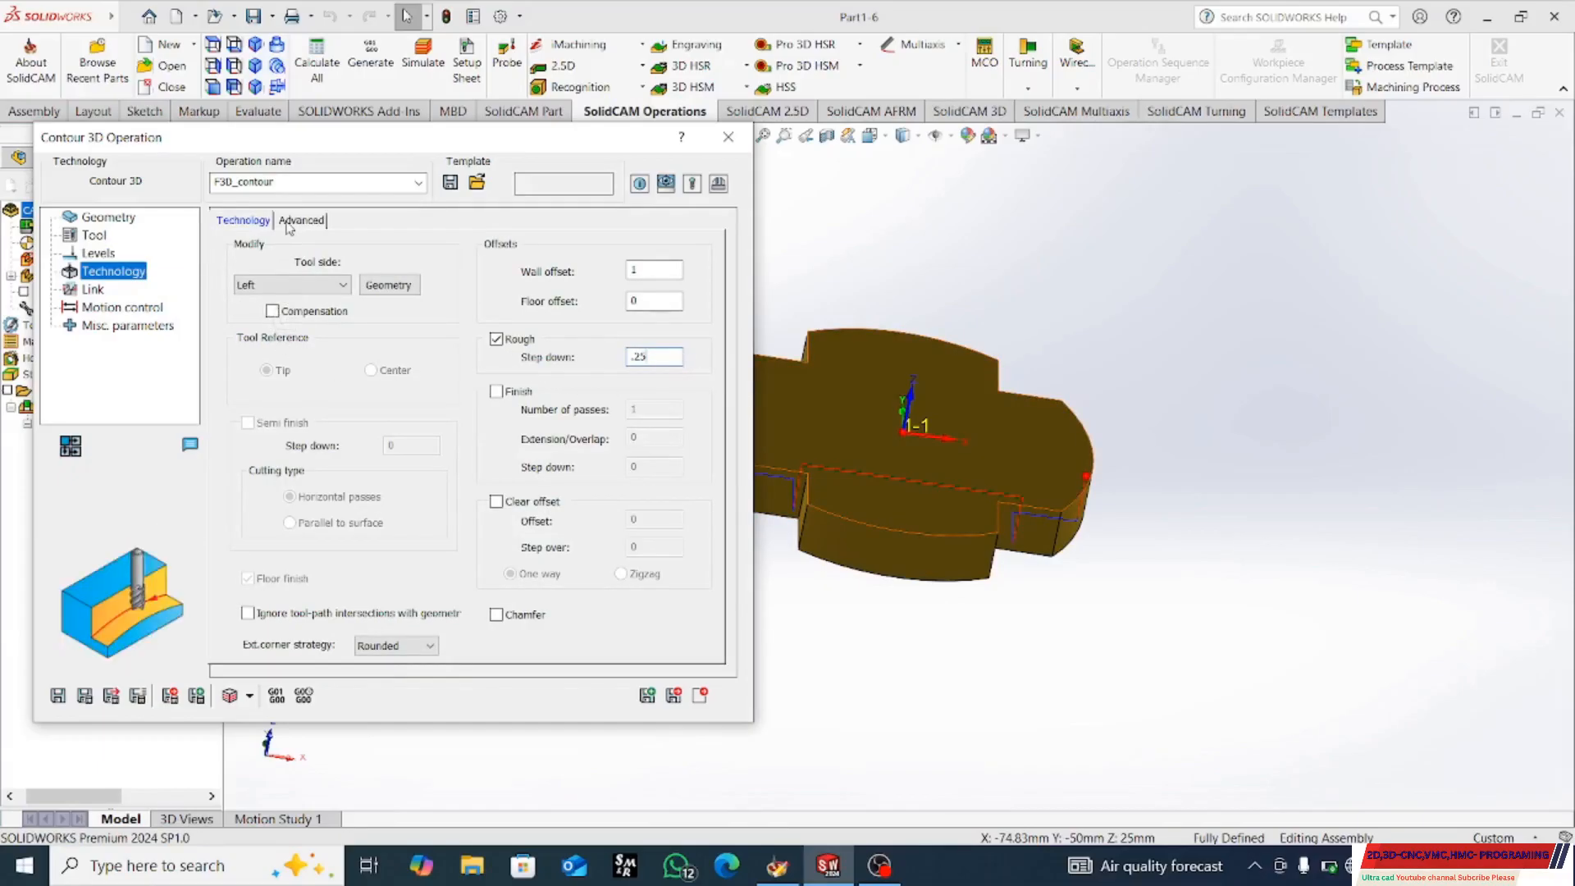
# - Switch the milling levels to a defined depth, pick the part's lower edge for a depth of 25, and save and recalculate the operation
pyautogui.click(98, 253)
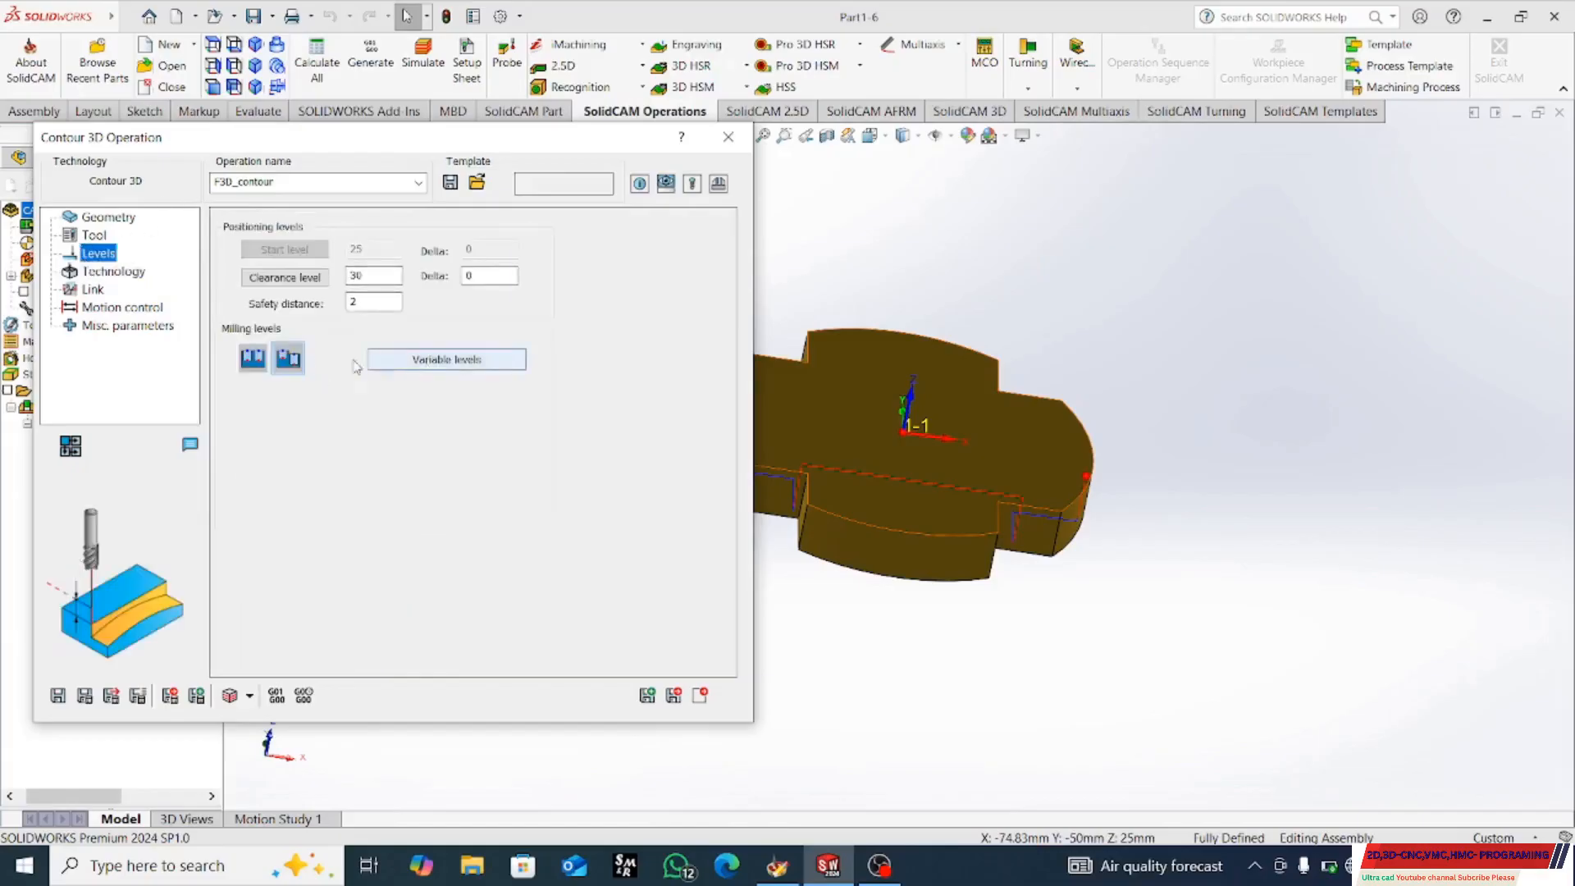
pyautogui.click(253, 358)
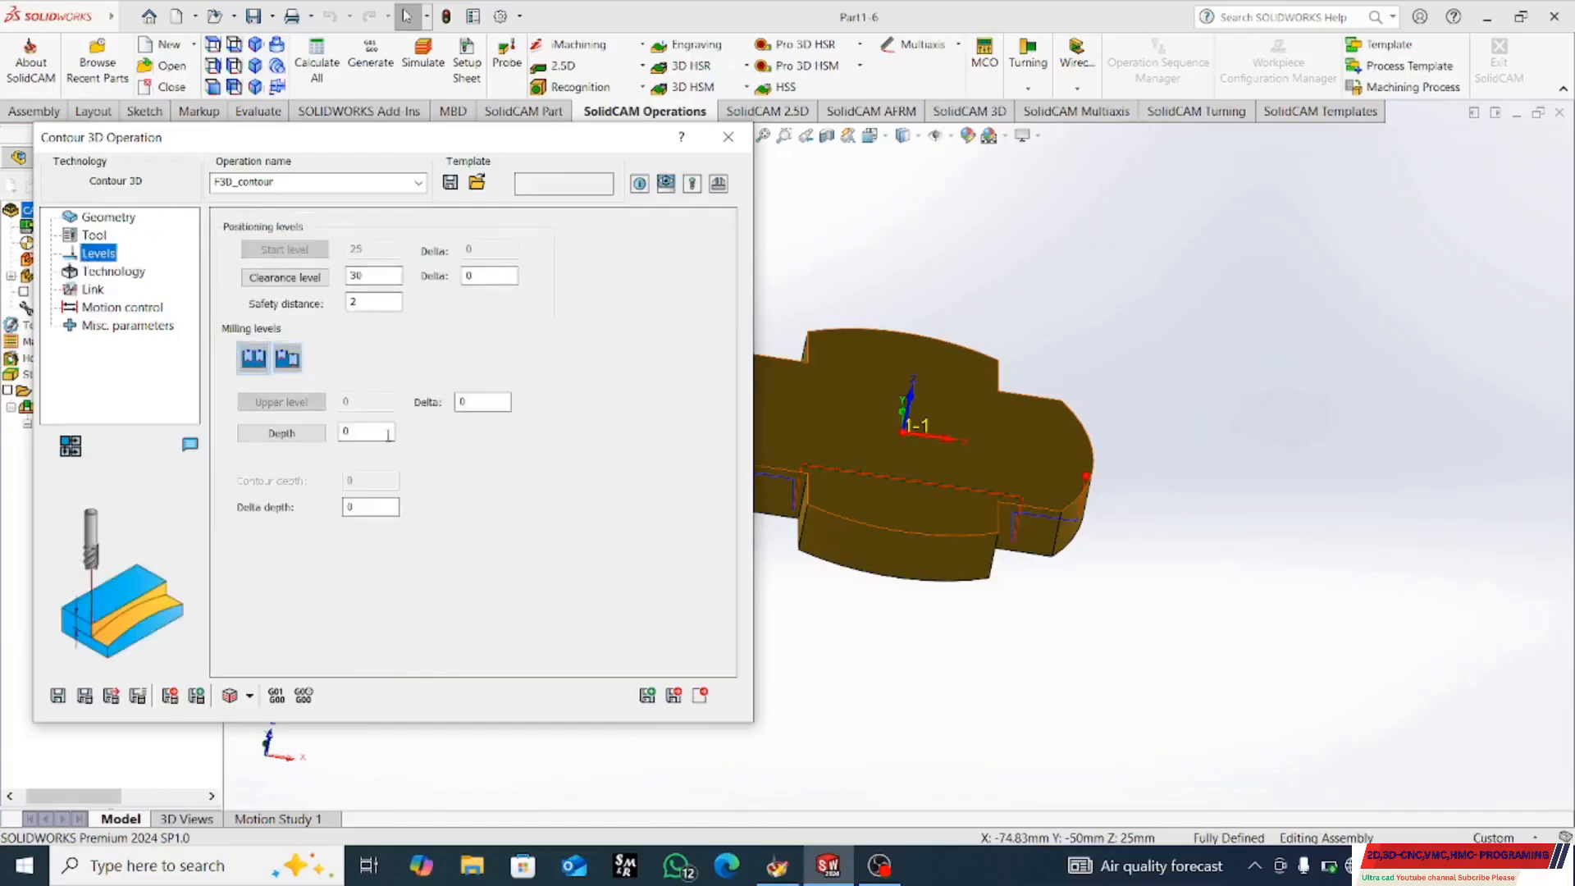
pyautogui.click(283, 433)
pyautogui.click(784, 519)
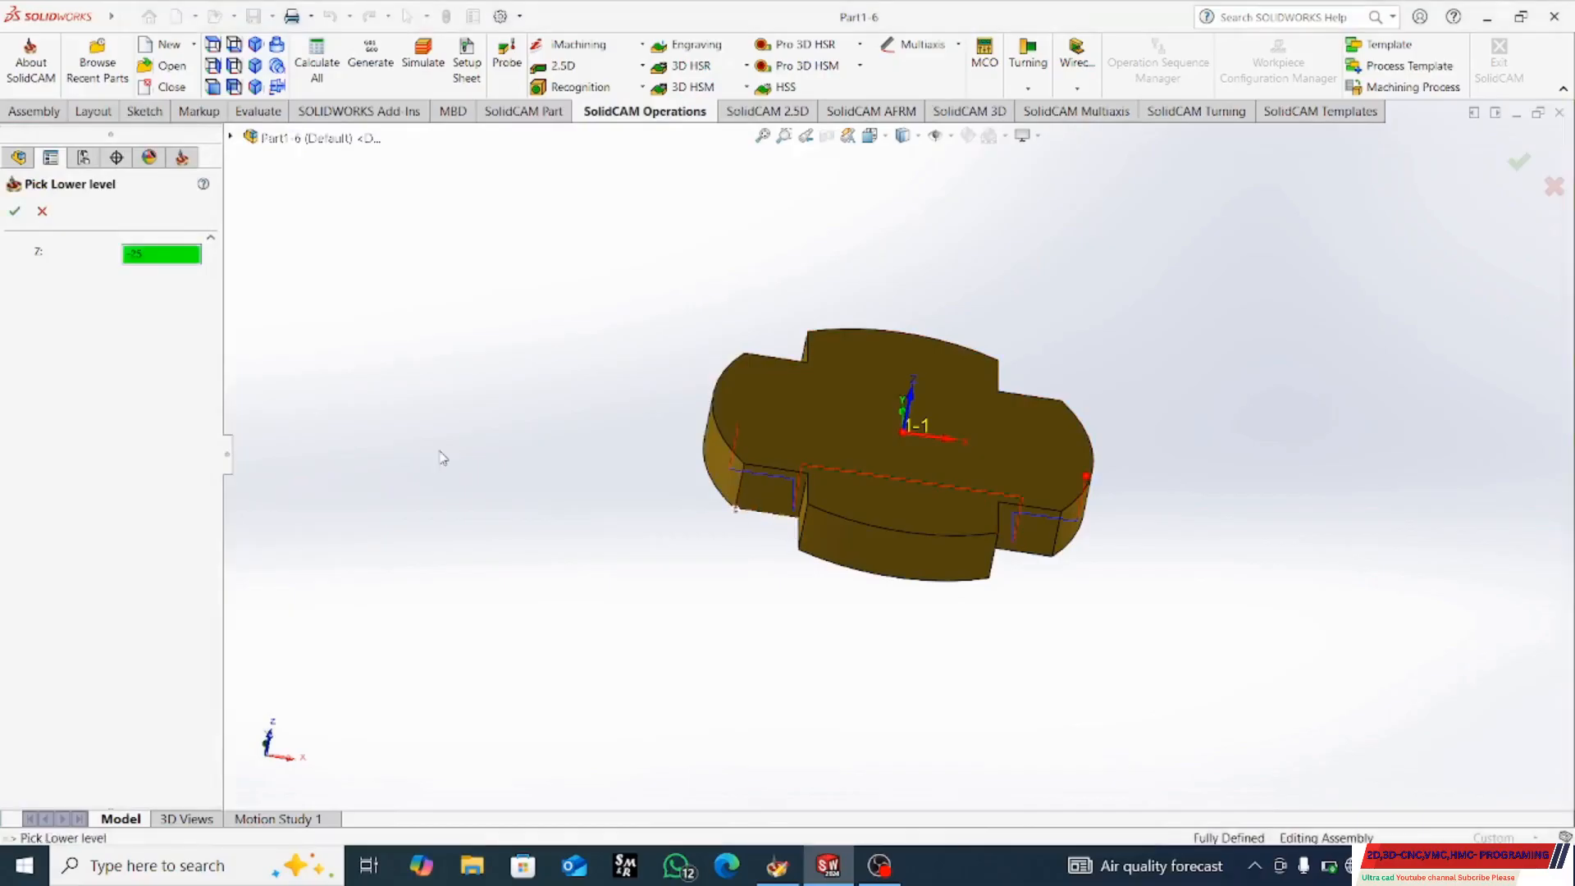
pyautogui.click(15, 210)
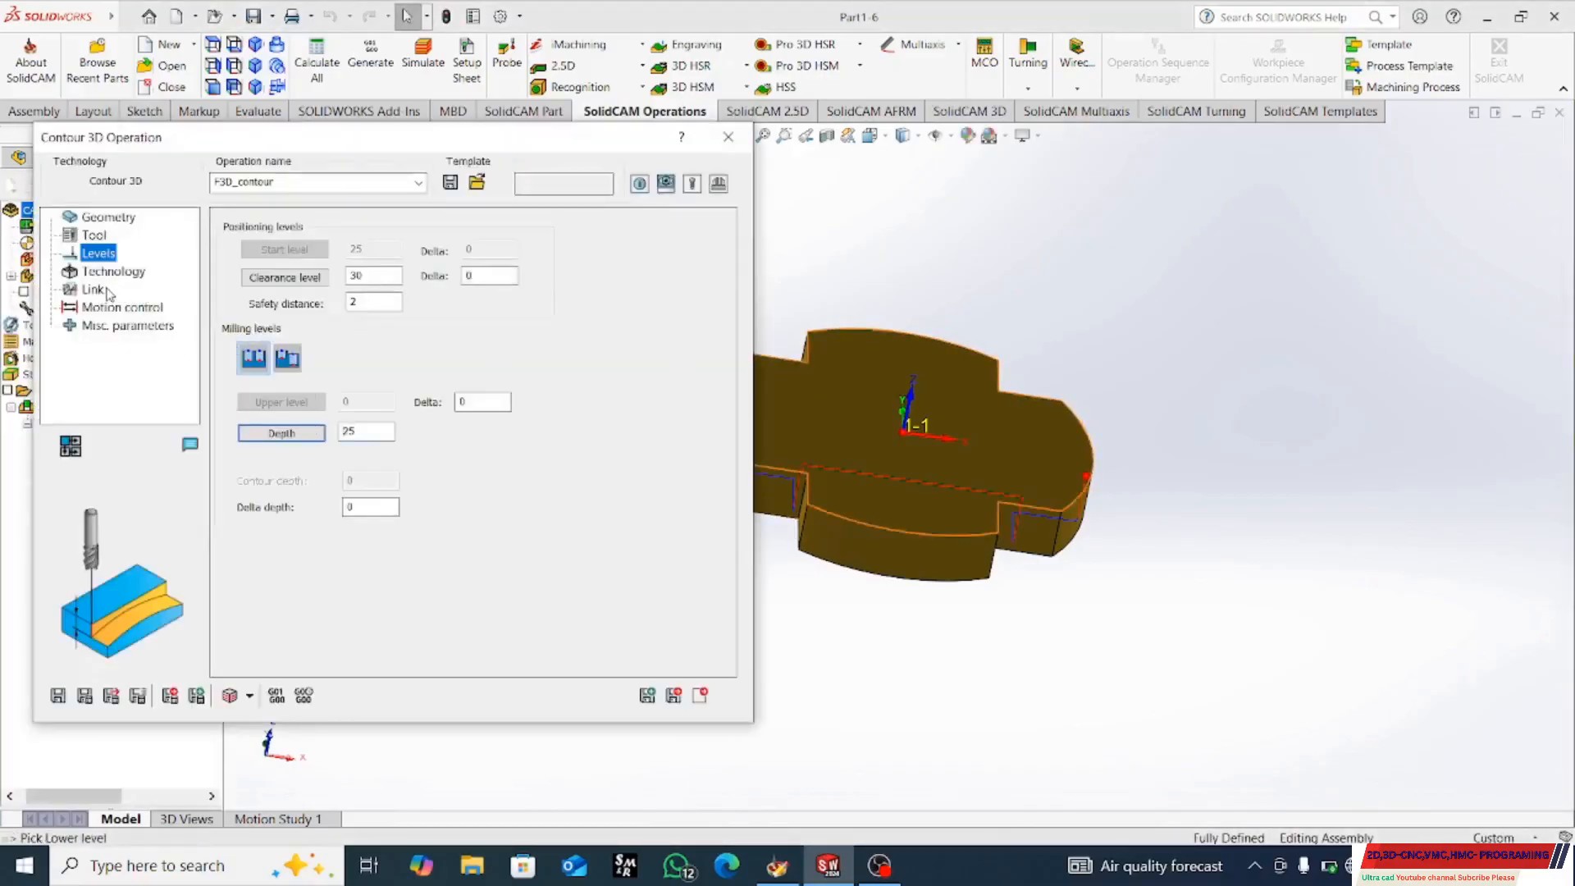
pyautogui.click(108, 292)
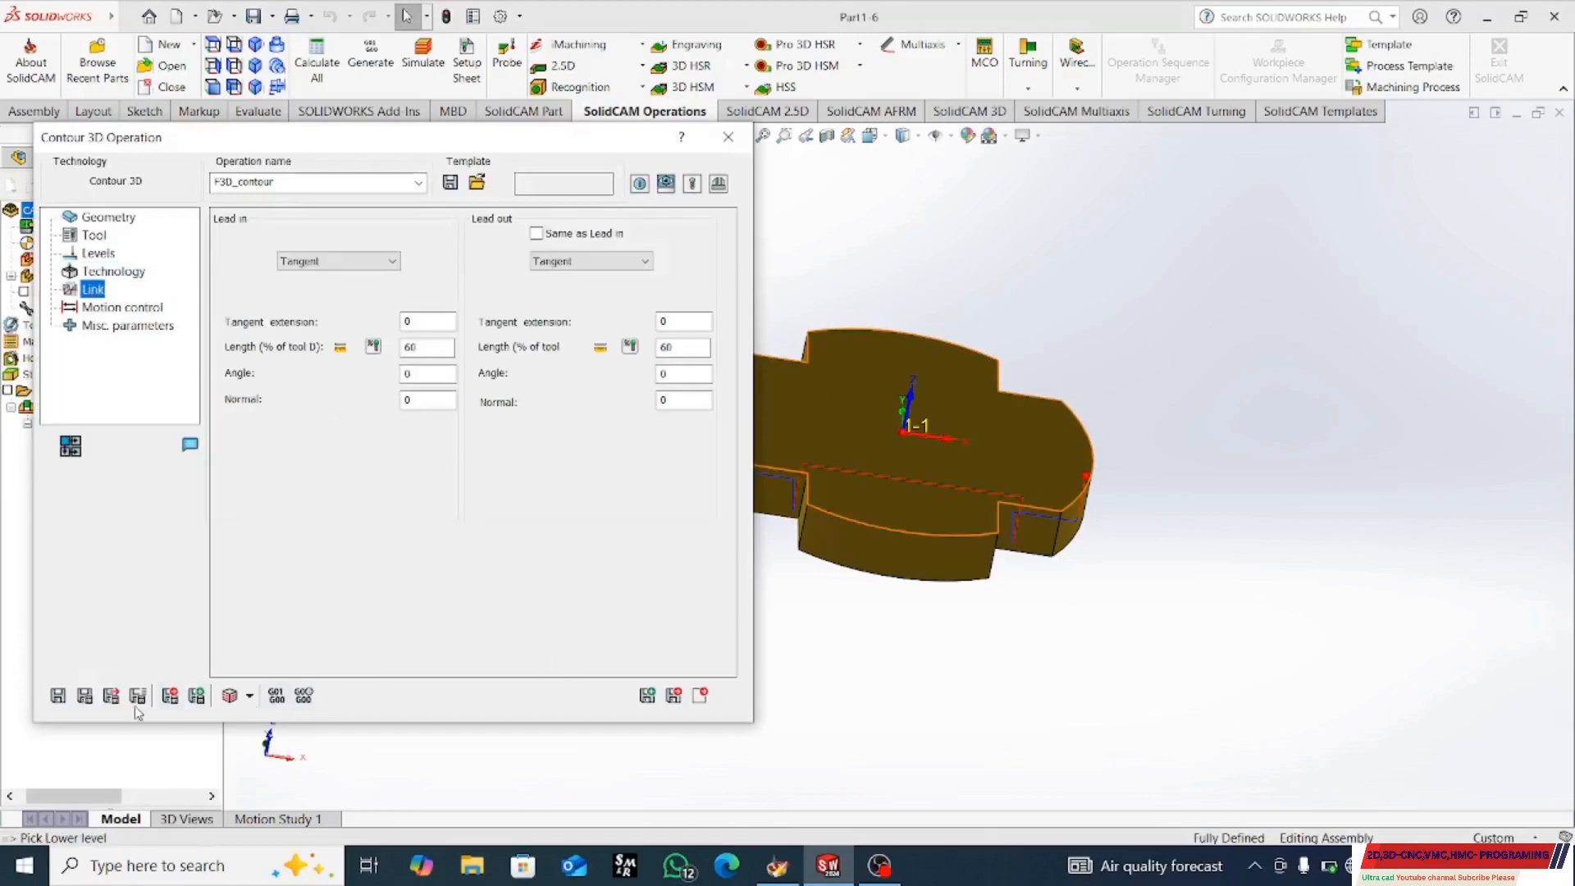
pyautogui.click(84, 696)
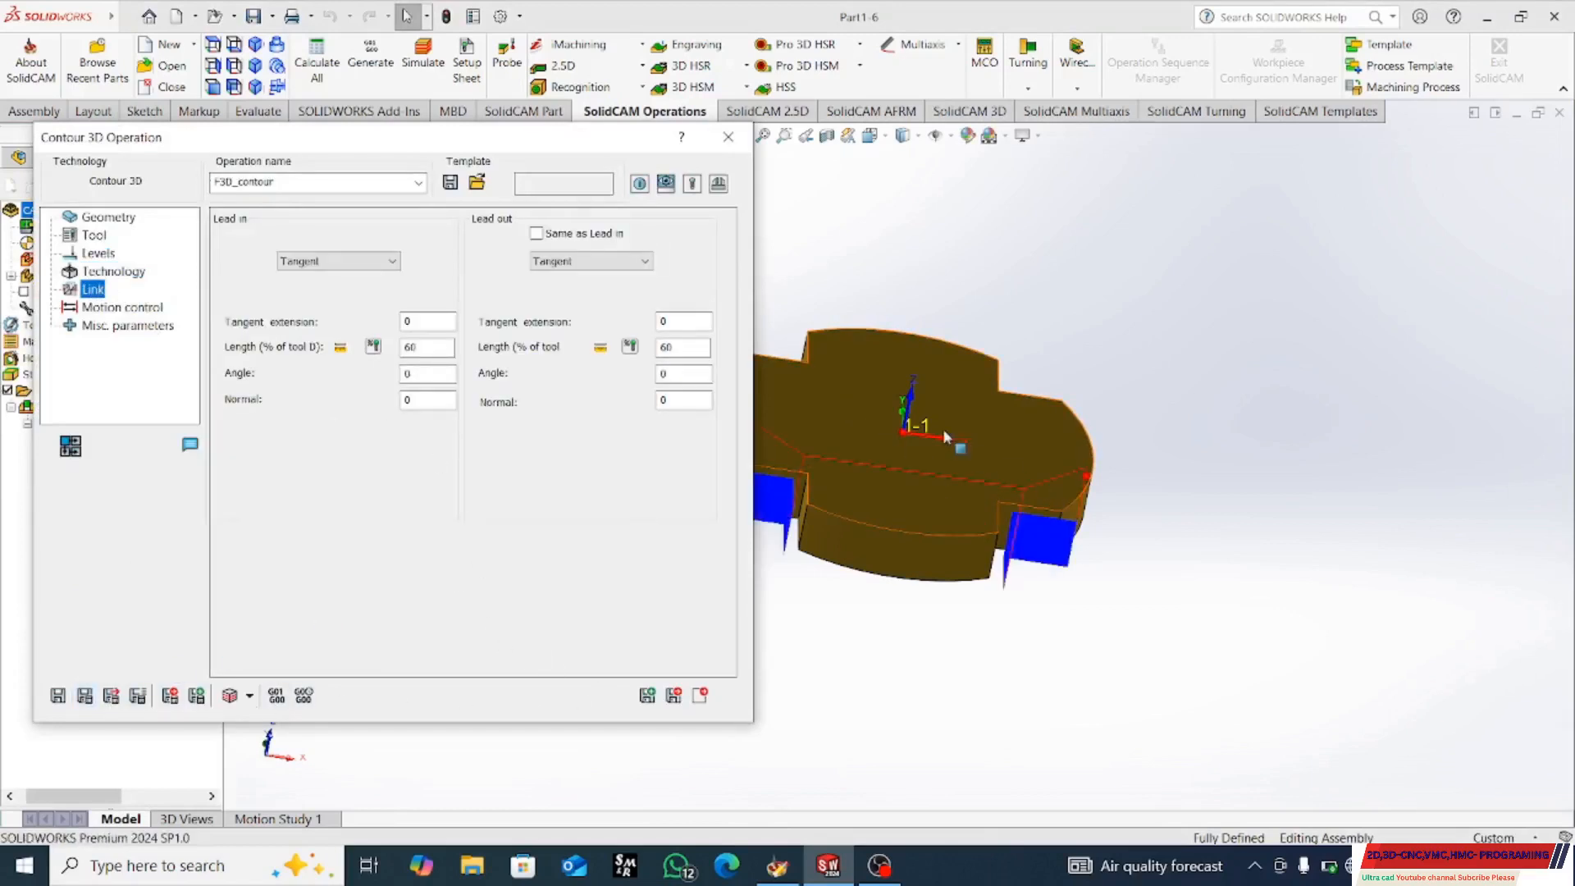
pyautogui.moveTo(943, 429); pyautogui.dragTo(921, 674, button='middle')
# - Set the tangent extension to 5 for both lead in and lead out, save and recalculate, and close the operation
pyautogui.doubleClick(443, 321)
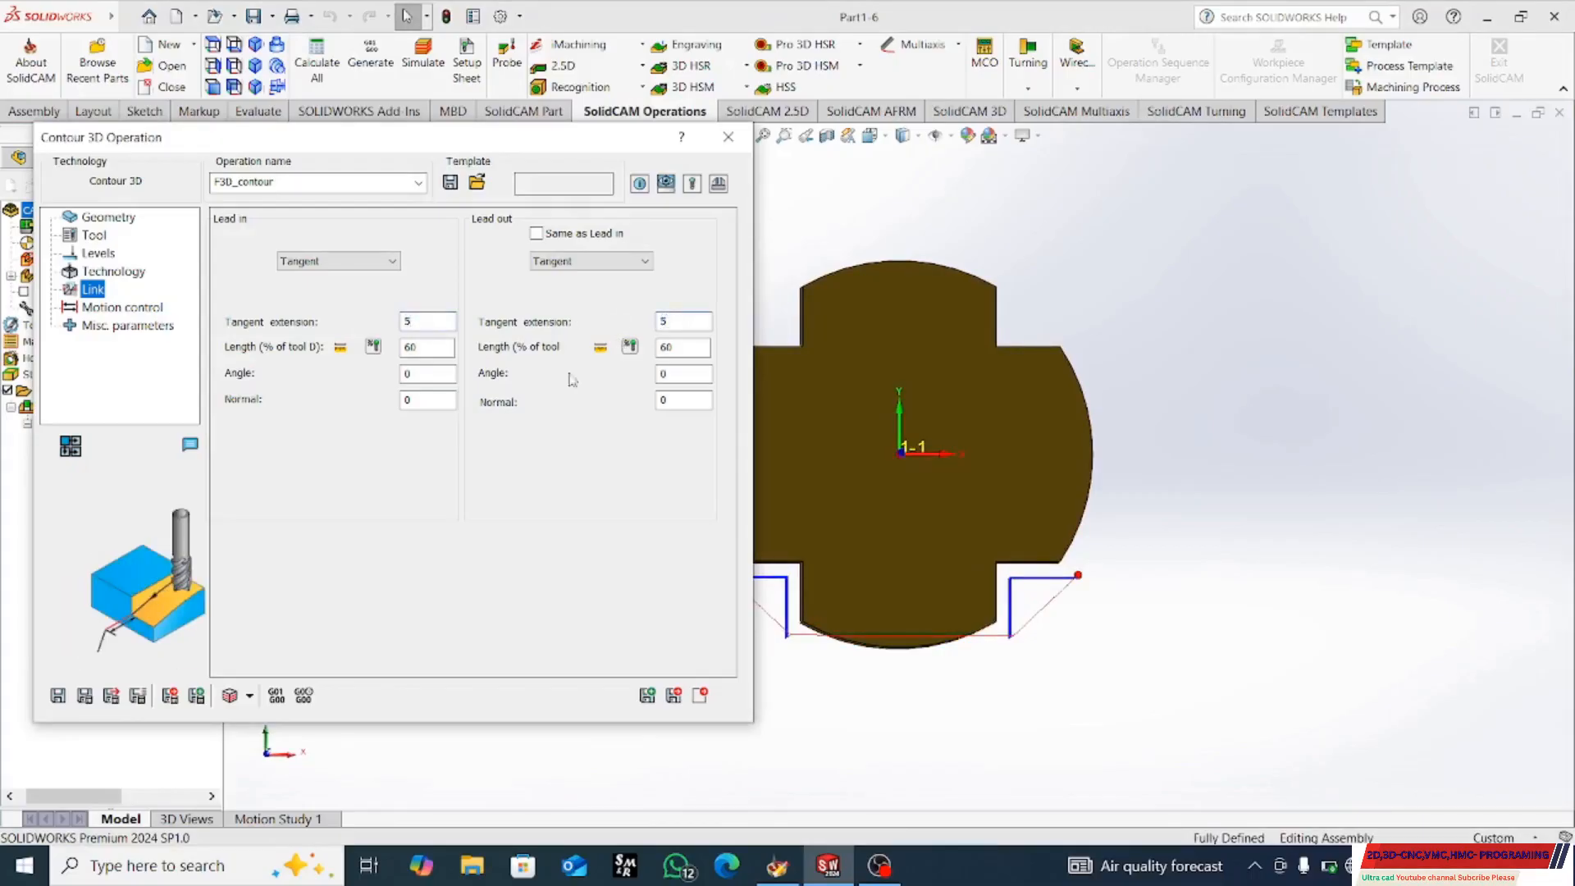
pyautogui.click(87, 697)
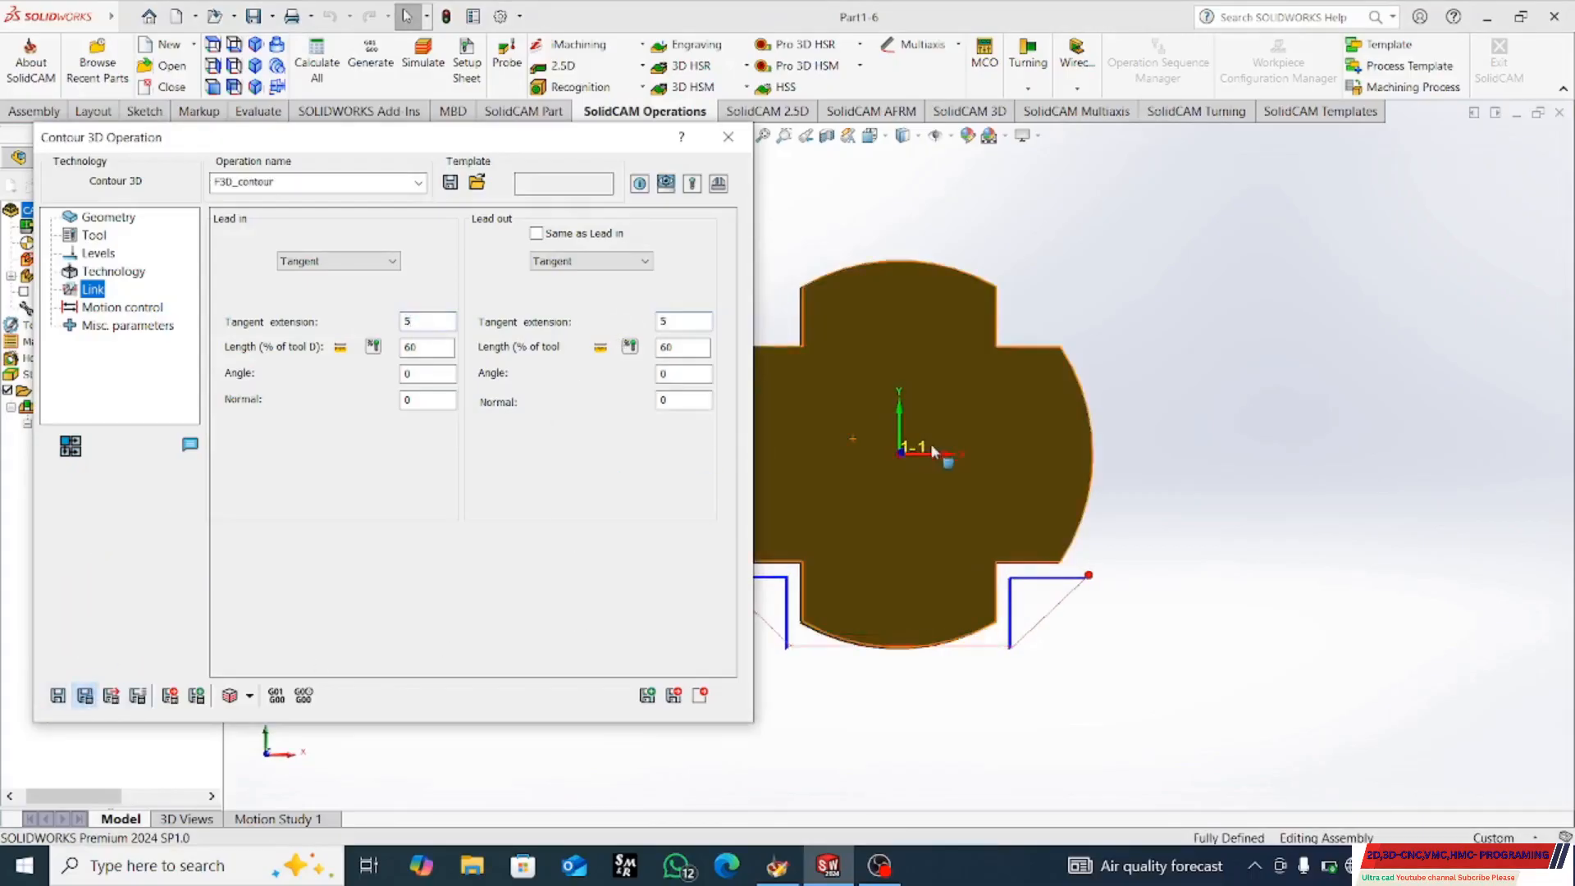
pyautogui.click(724, 137)
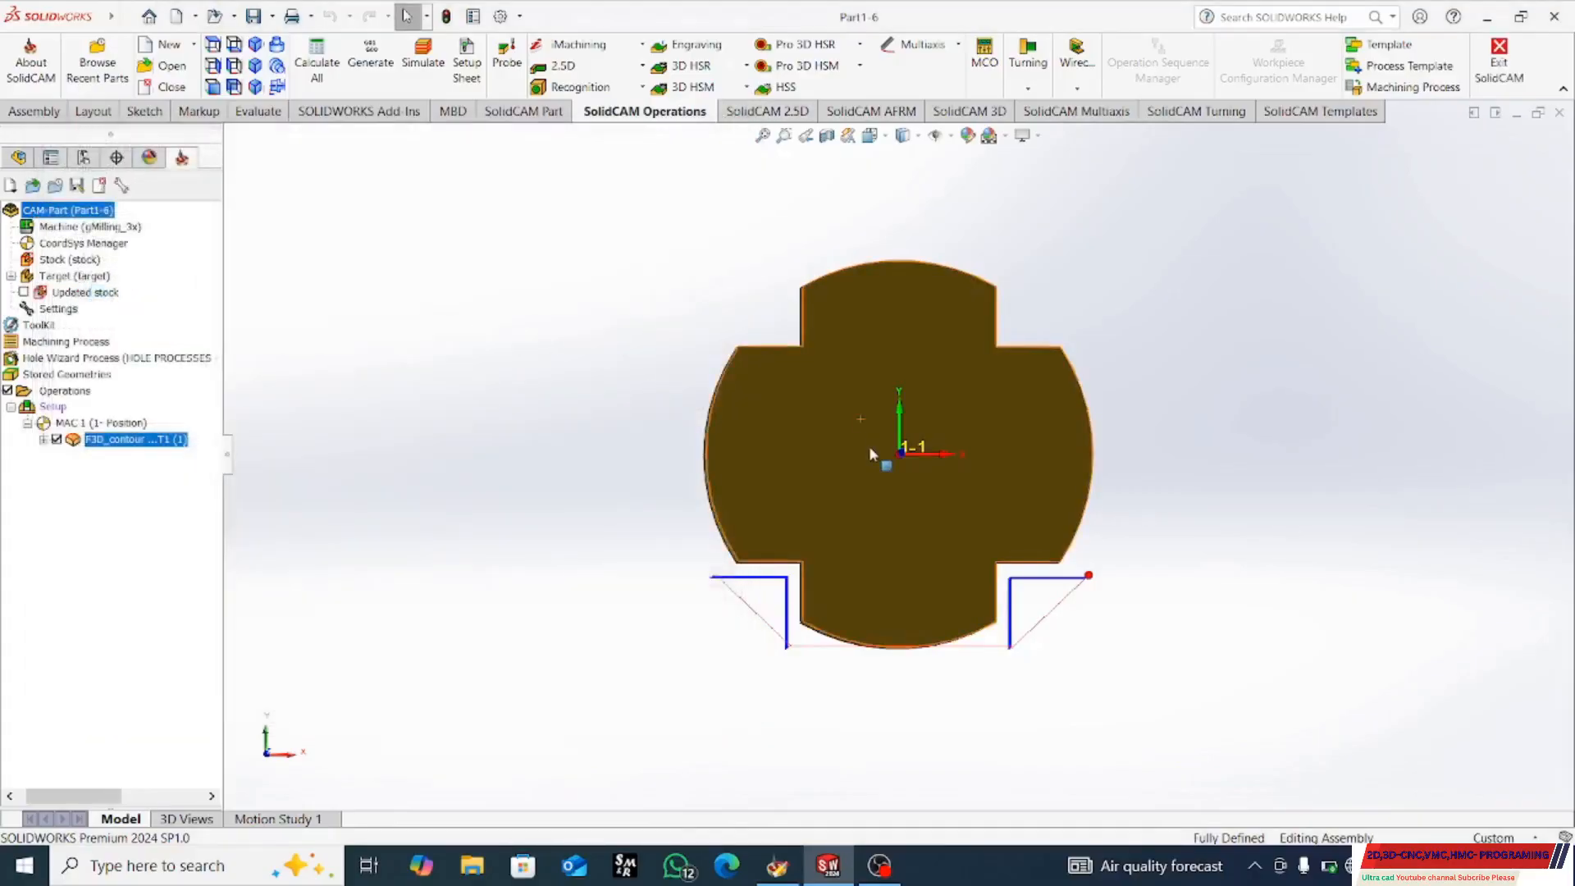
# - Reopen the F3D_contour operation, set its wall offset to 0.02, and save and recalculate it
pyautogui.moveTo(868, 446); pyautogui.dragTo(880, 166, button='middle')
pyautogui.scroll(3, 1001, 502)
pyautogui.scroll(-6, 1001, 504)
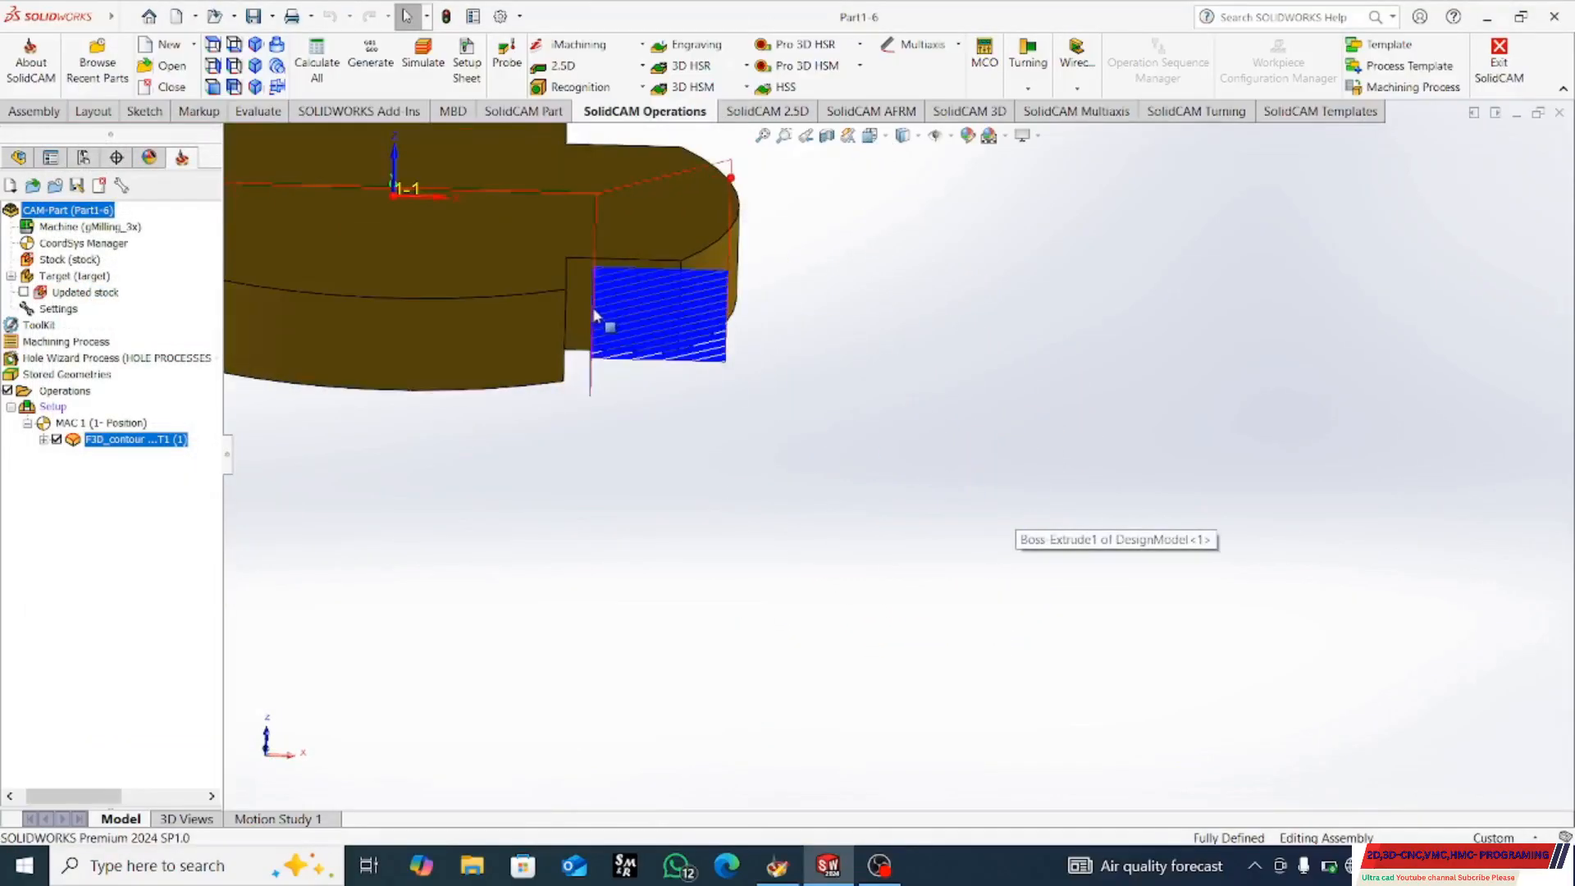
pyautogui.scroll(-3, 599, 318)
pyautogui.moveTo(629, 329); pyautogui.dragTo(668, 353, button='middle')
pyautogui.rightClick(161, 441)
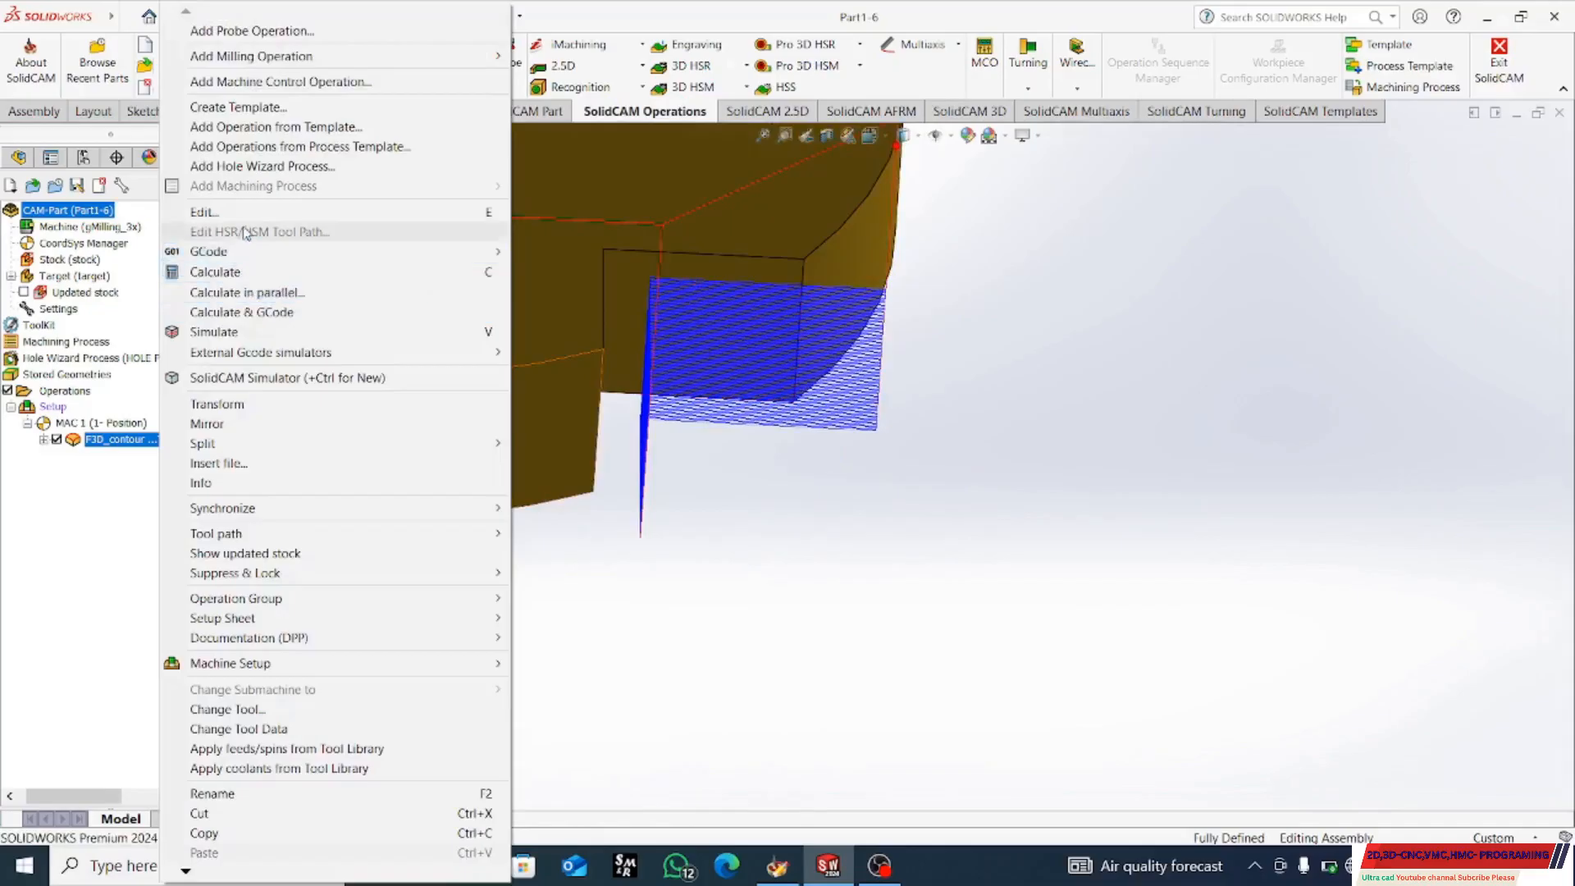
pyautogui.click(205, 212)
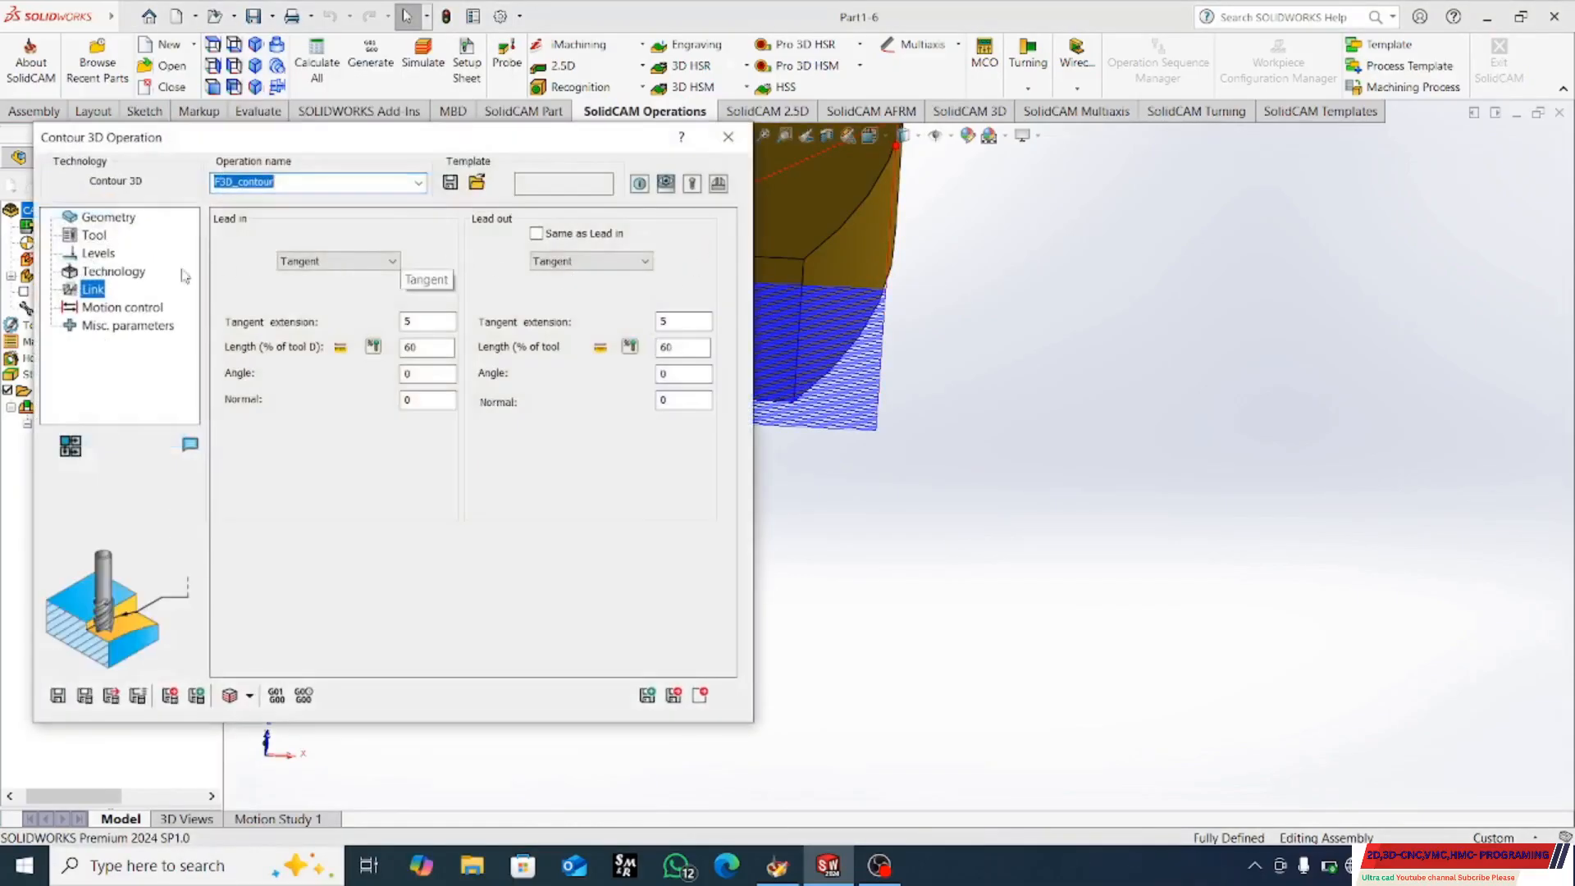
pyautogui.click(132, 272)
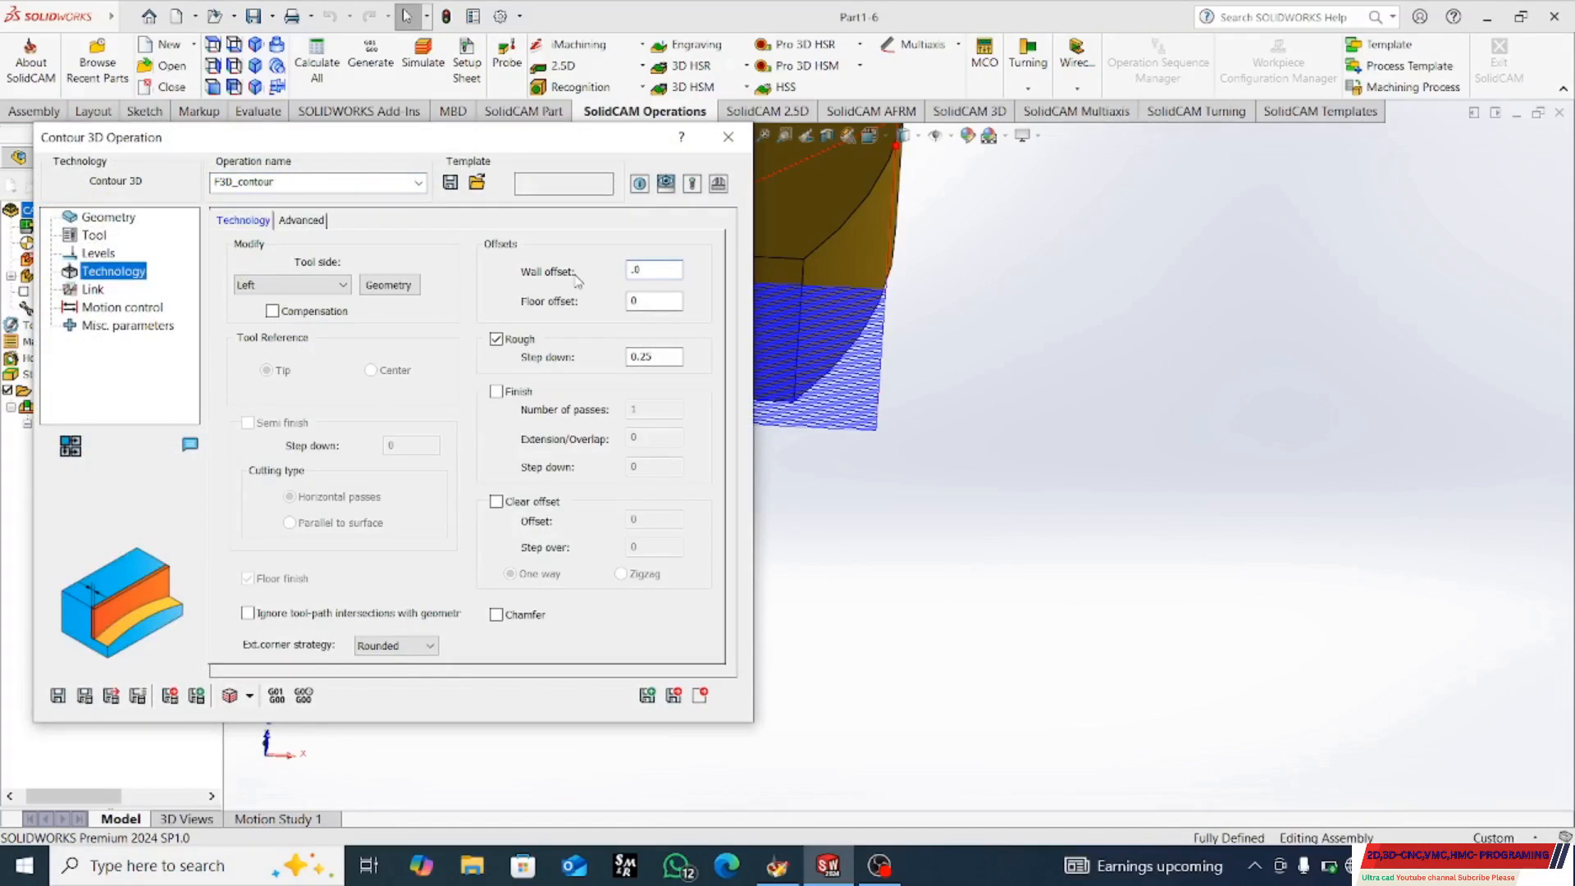
pyautogui.click(664, 300)
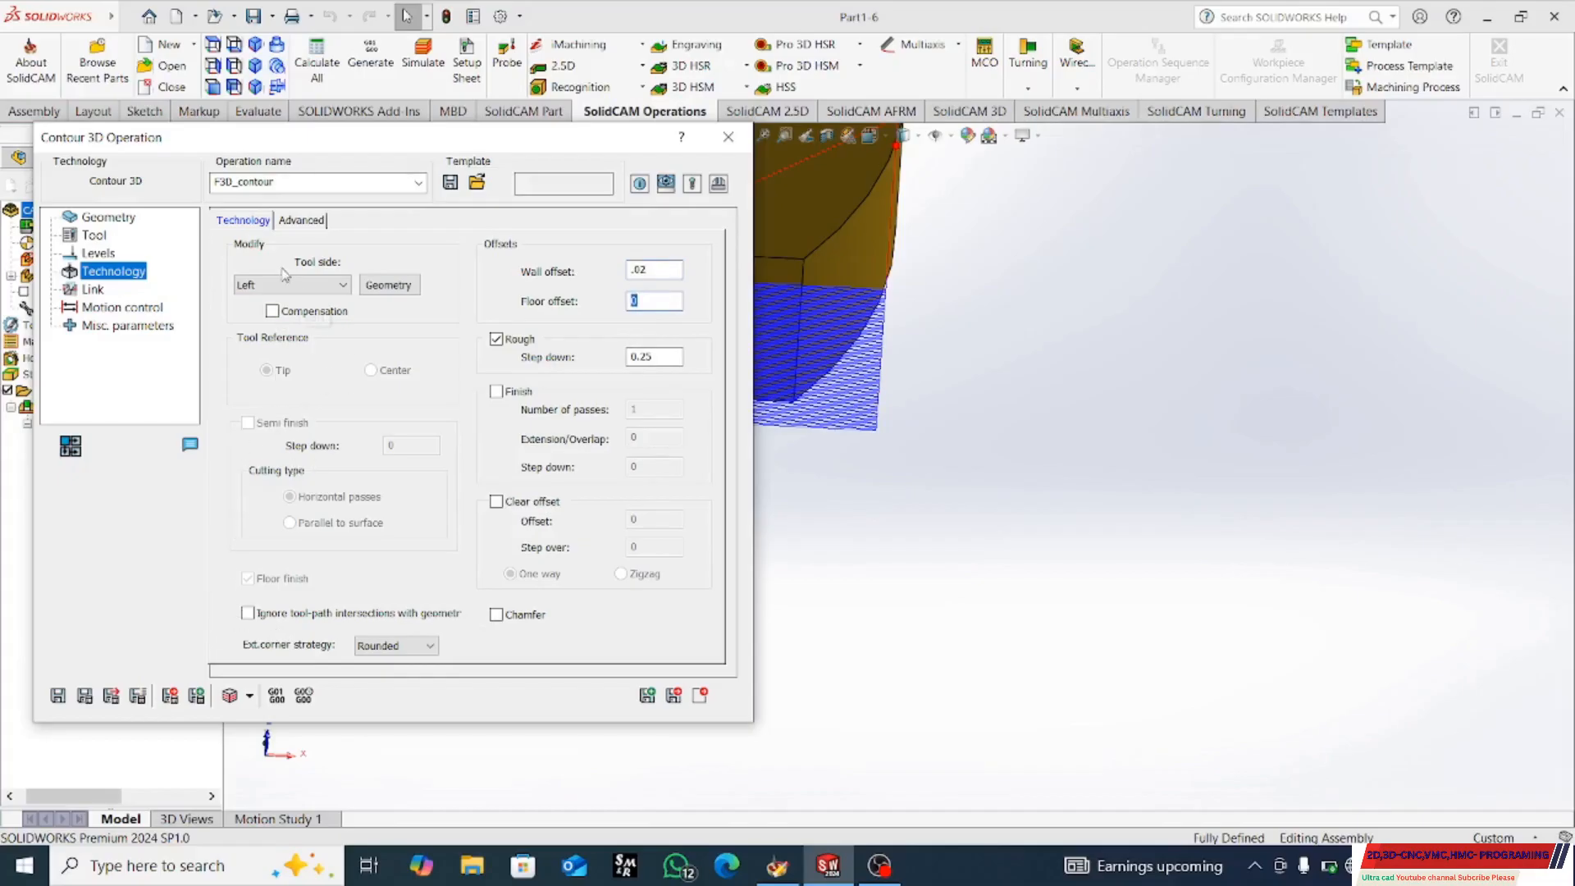
pyautogui.click(302, 221)
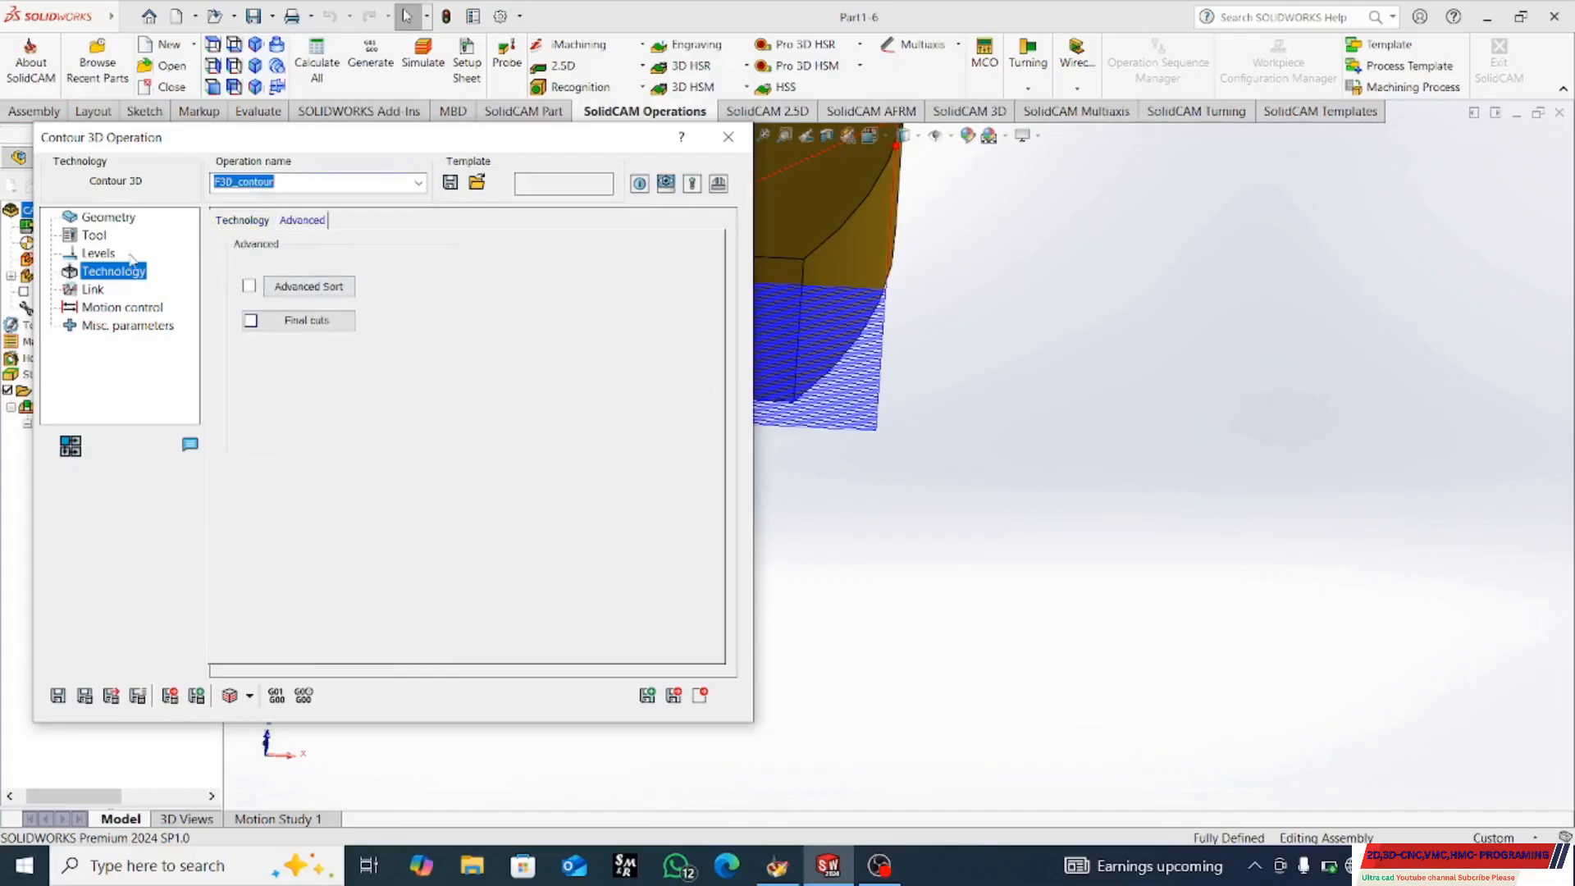
pyautogui.click(93, 289)
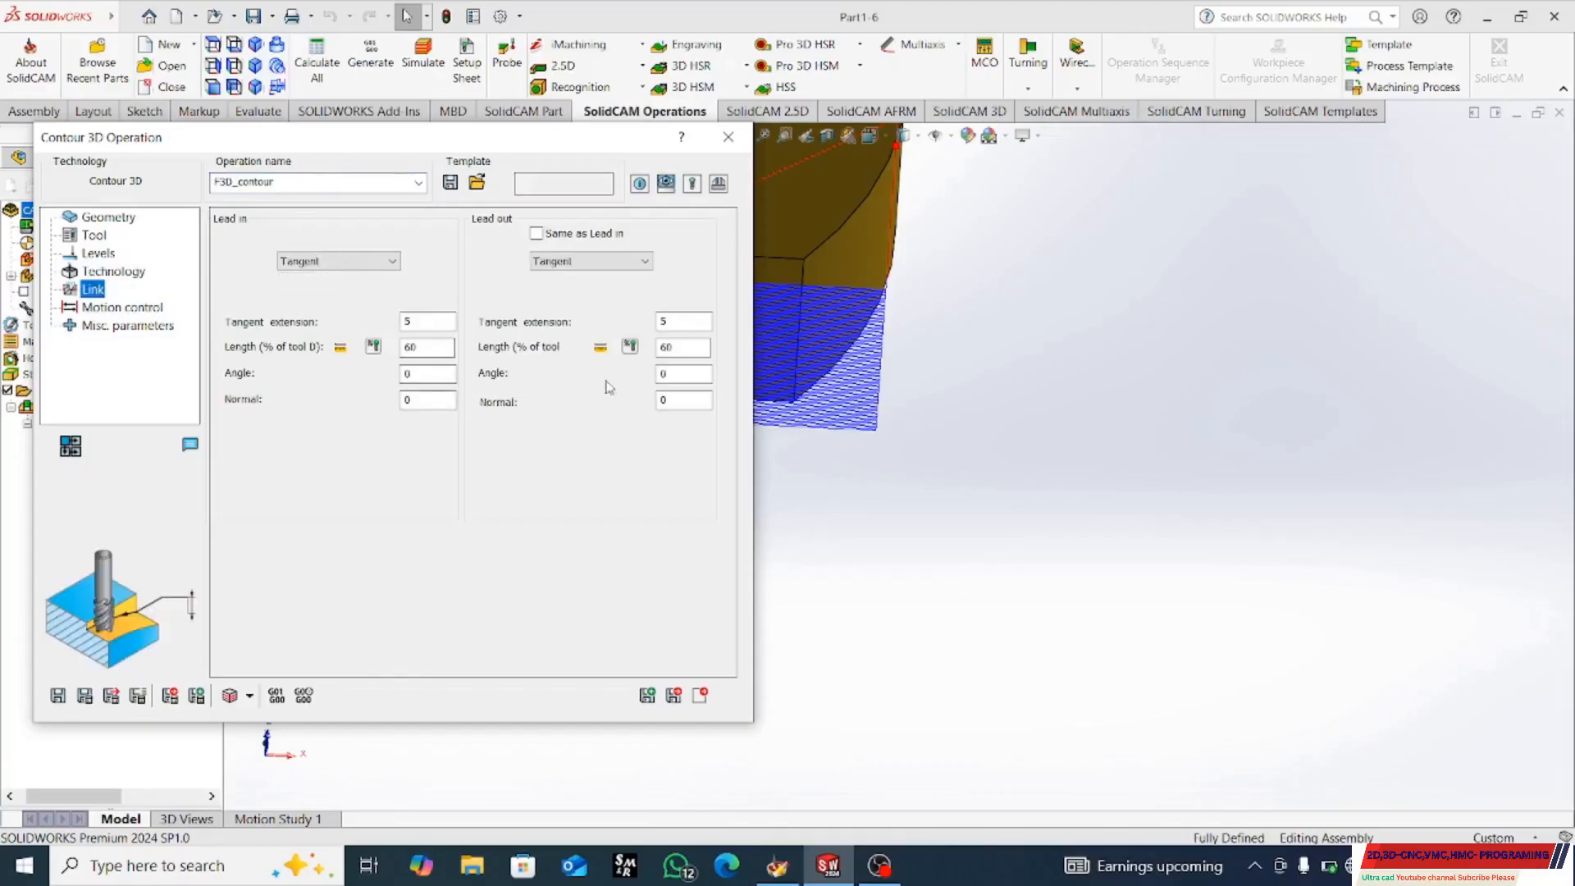
pyautogui.click(87, 697)
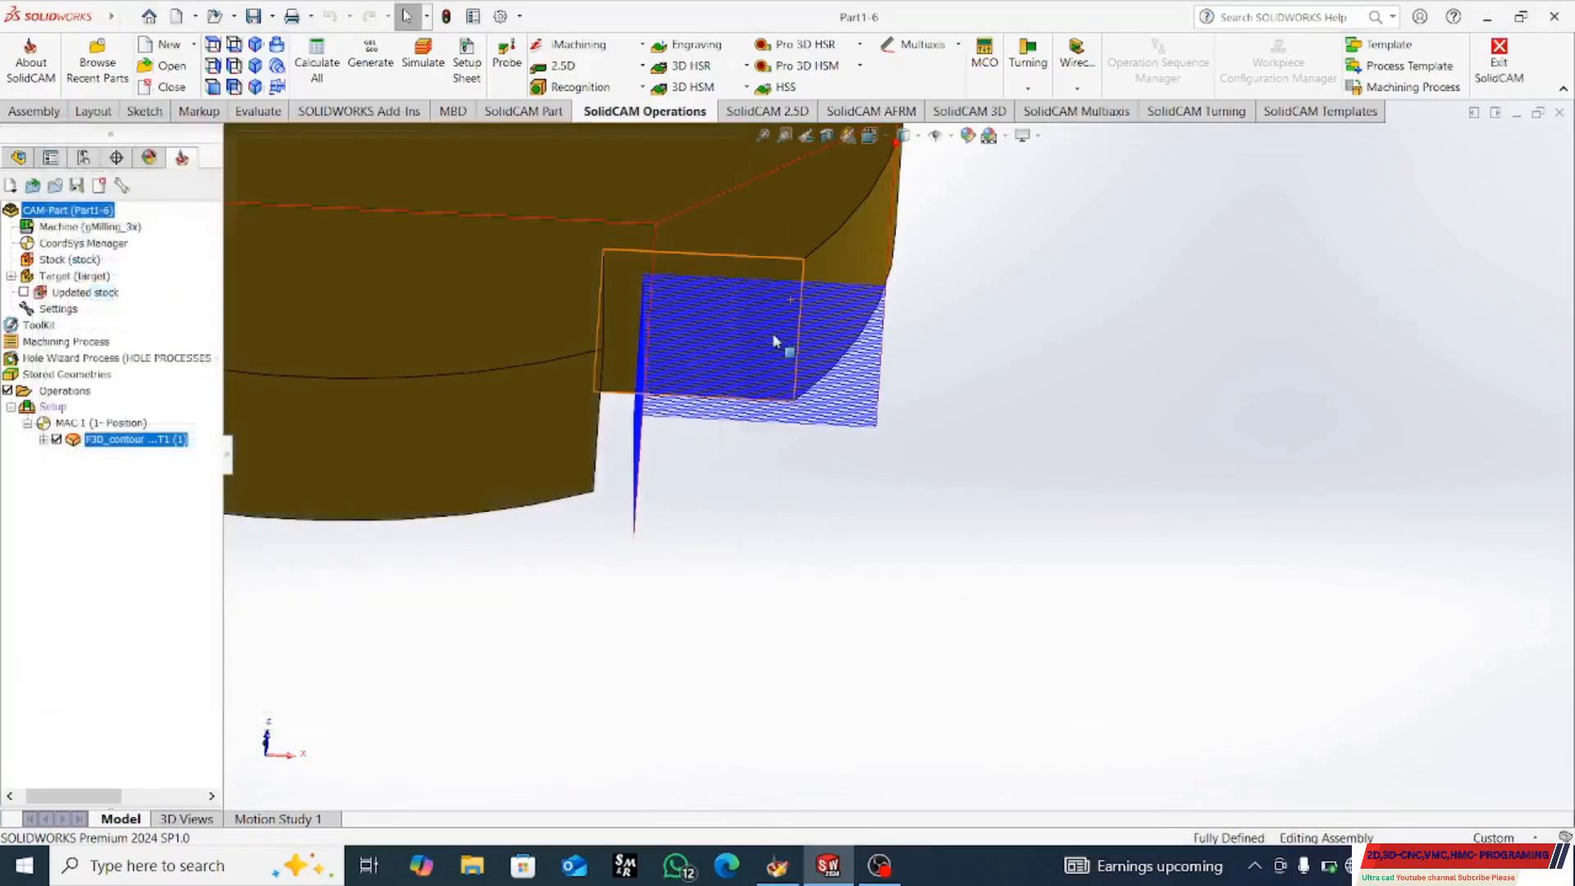
# - Examine the recalculated toolpath's clearance and depth along the part's notches, and dismiss the storage notification
pyautogui.moveTo(773, 340); pyautogui.dragTo(805, 337, button='middle')
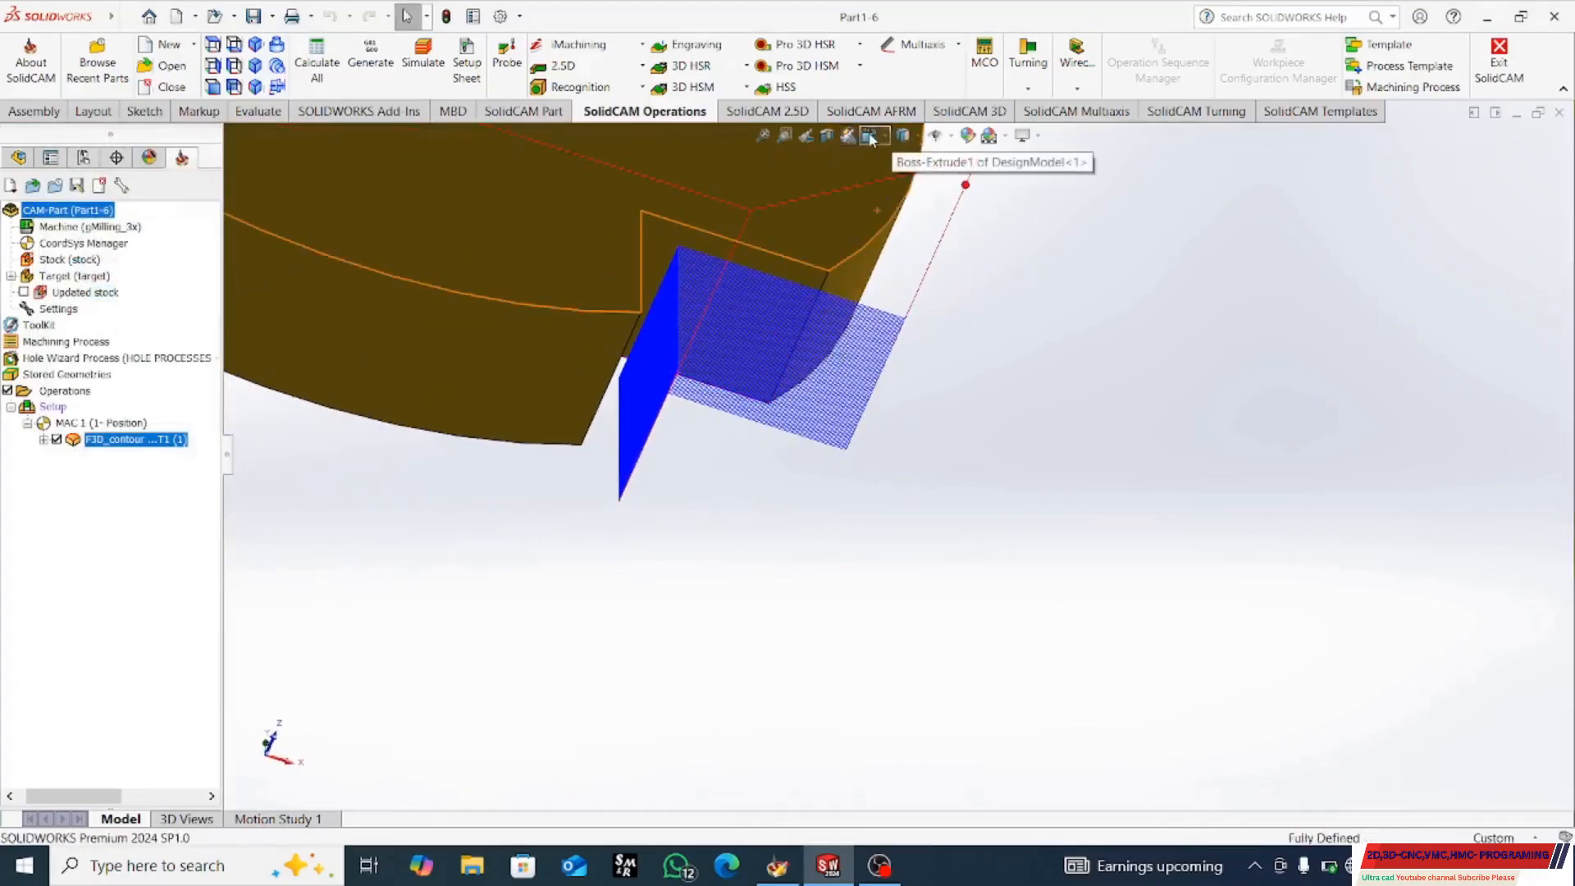
pyautogui.click(872, 139)
pyautogui.click(687, 559)
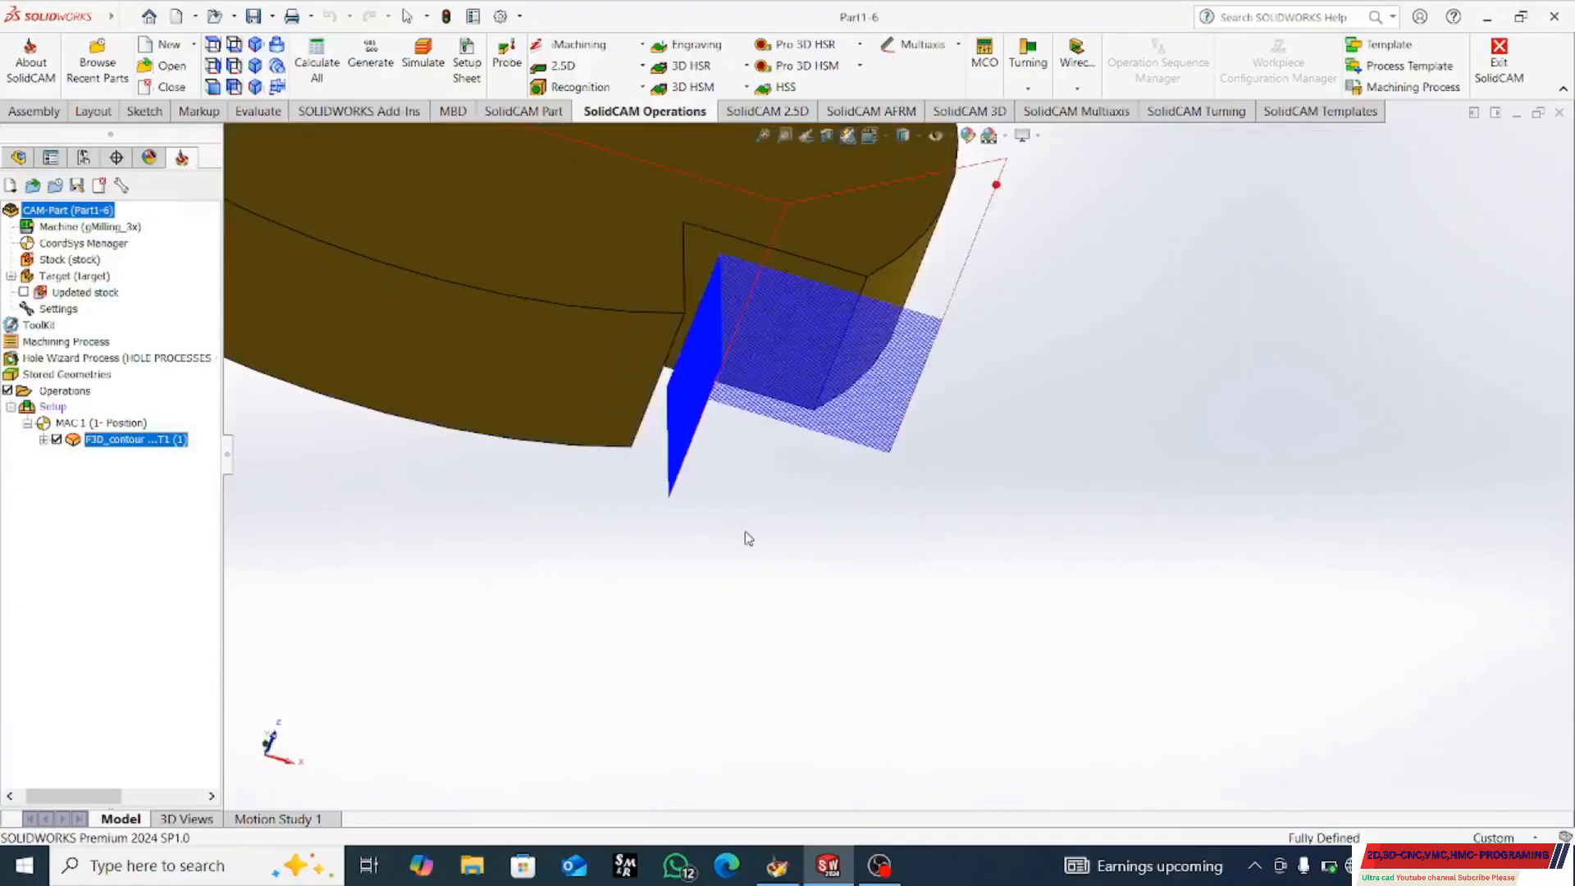
pyautogui.moveTo(780, 503); pyautogui.dragTo(791, 636, button='middle')
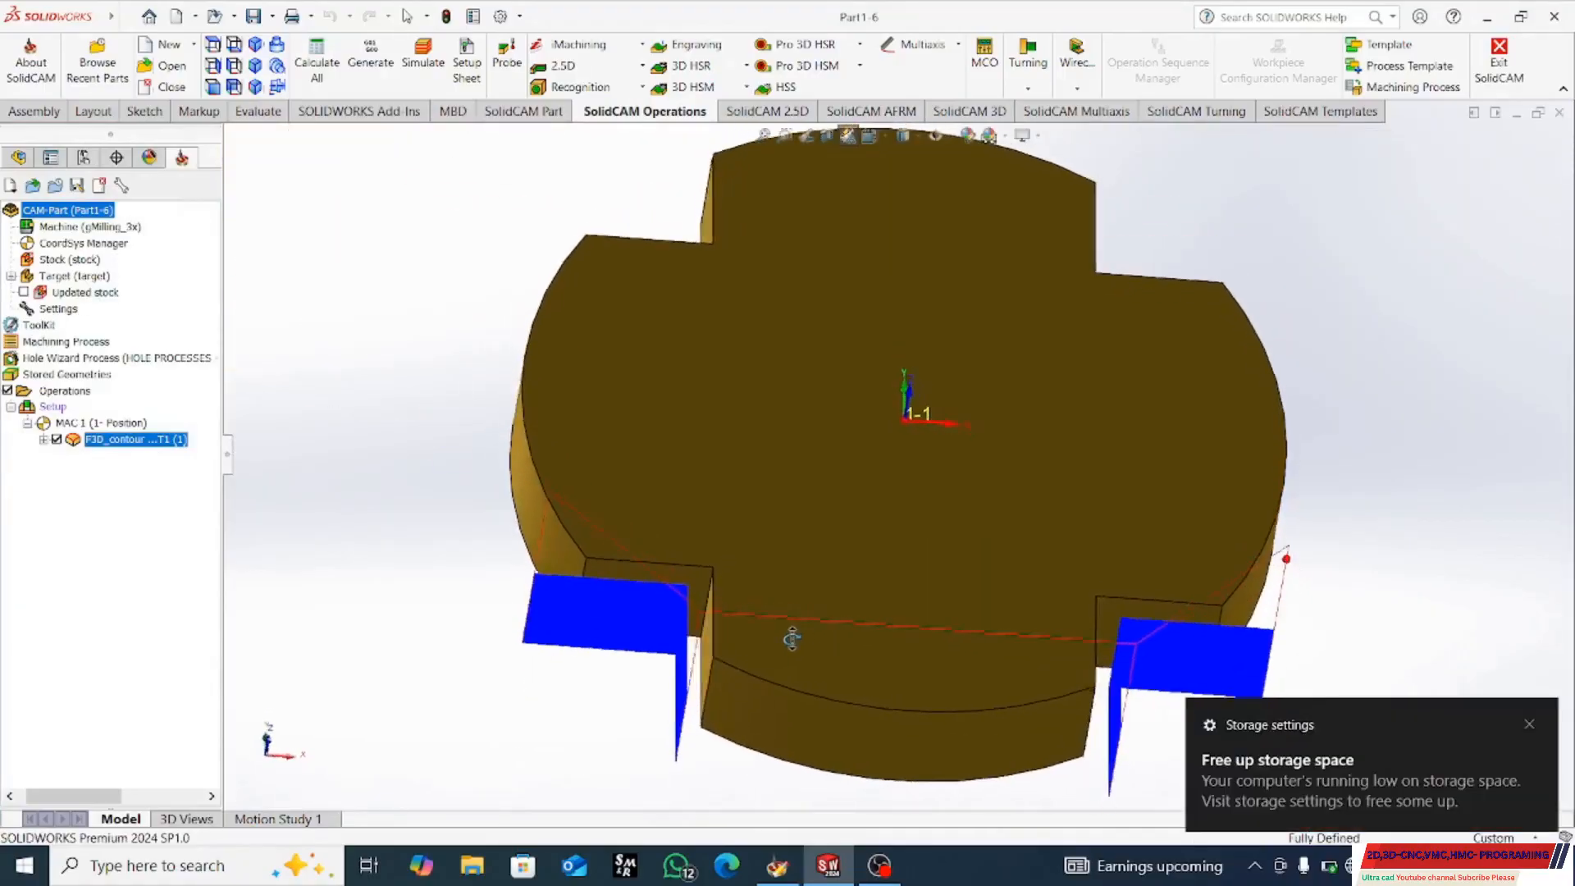
pyautogui.click(1529, 724)
pyautogui.moveTo(759, 700); pyautogui.dragTo(841, 491, button='middle')
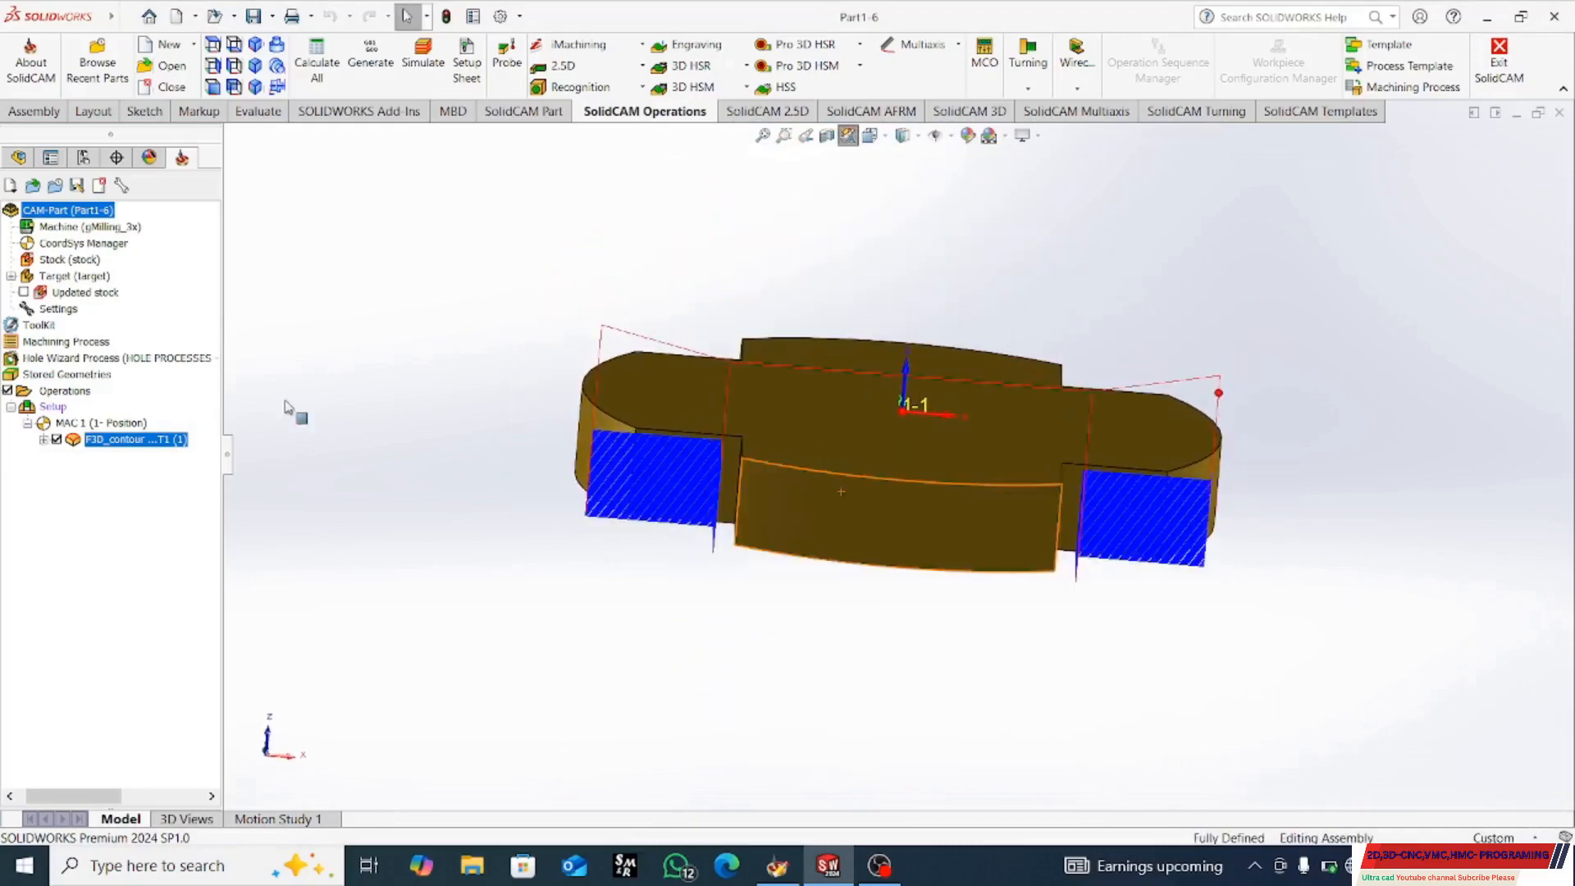
# - Reopen the F3D_contour operation, set its milling depth to 28, save and recalculate it, and close the operation
pyautogui.rightClick(143, 440)
pyautogui.click(194, 211)
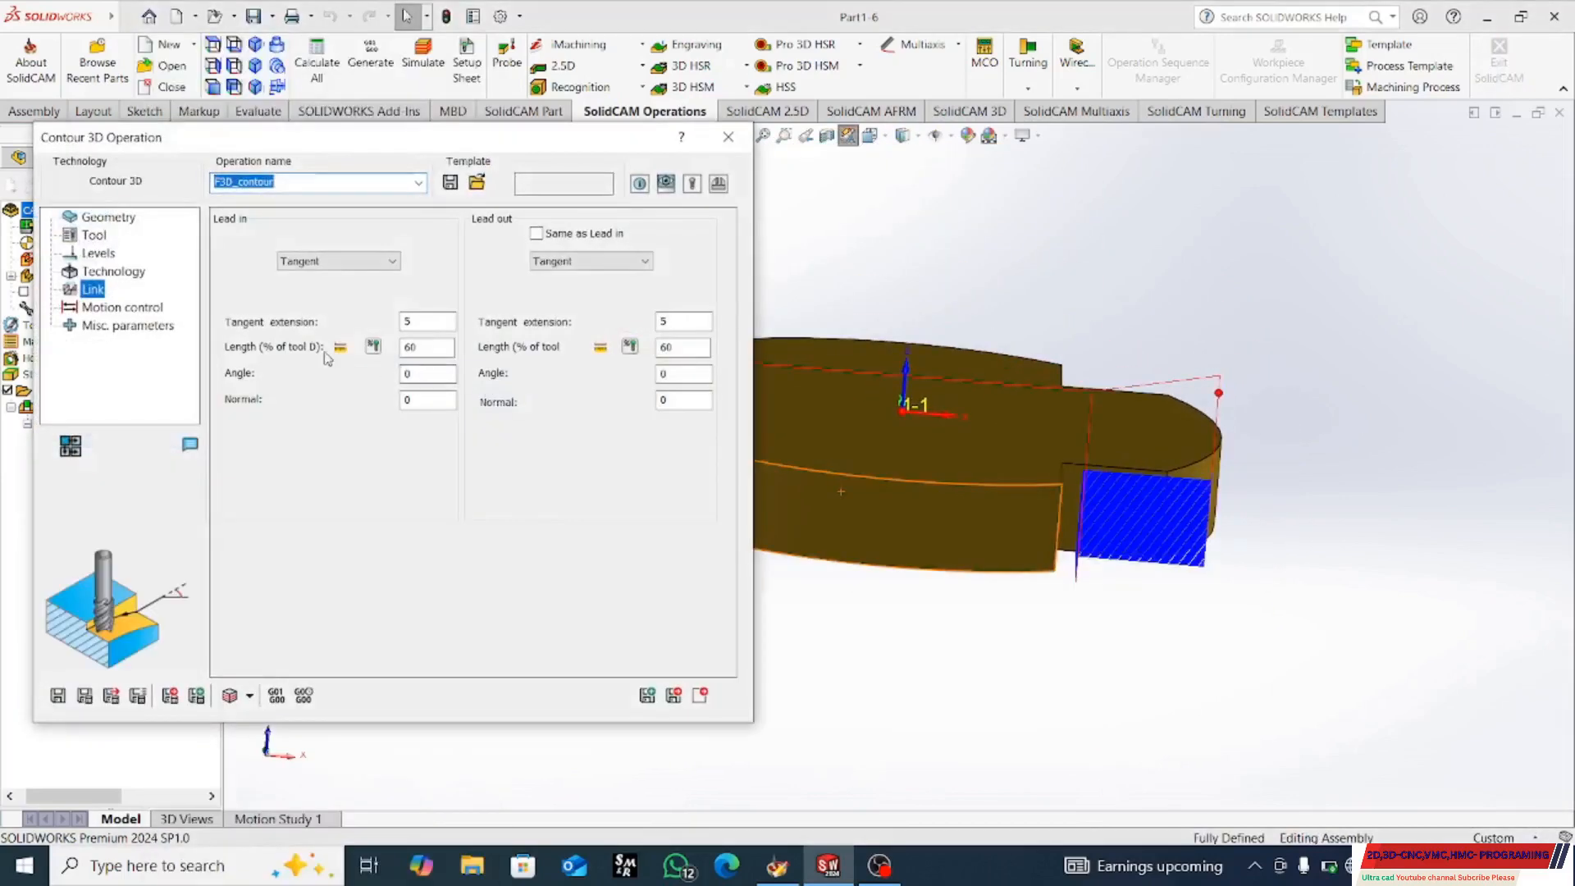
pyautogui.click(114, 271)
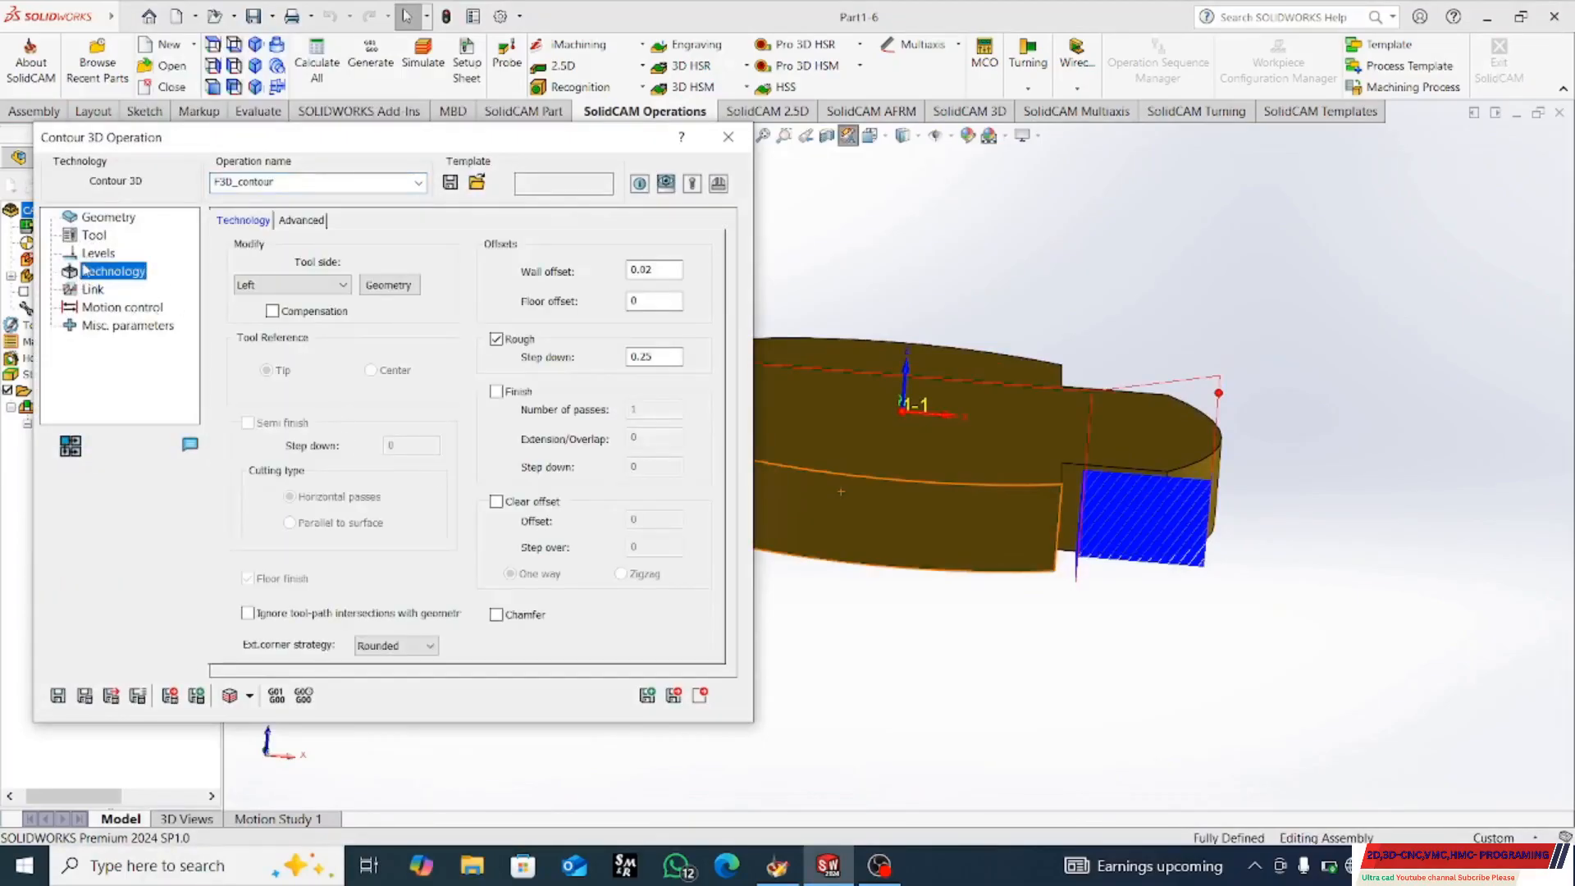
pyautogui.click(98, 255)
pyautogui.click(366, 432)
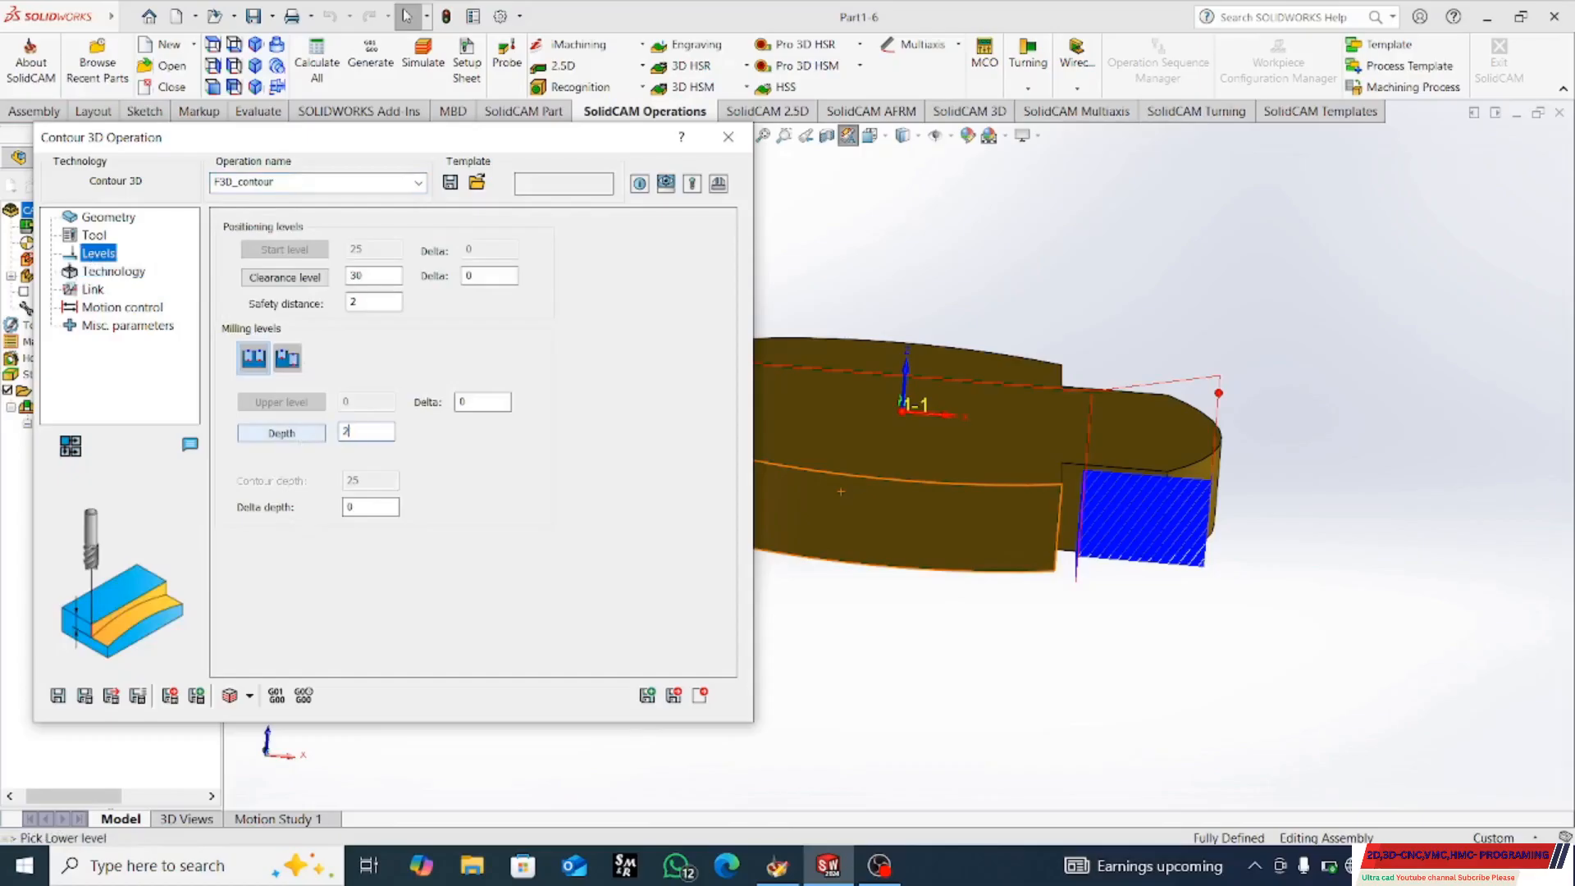
pyautogui.click(87, 698)
pyautogui.moveTo(1073, 608); pyautogui.dragTo(1000, 541, button='middle')
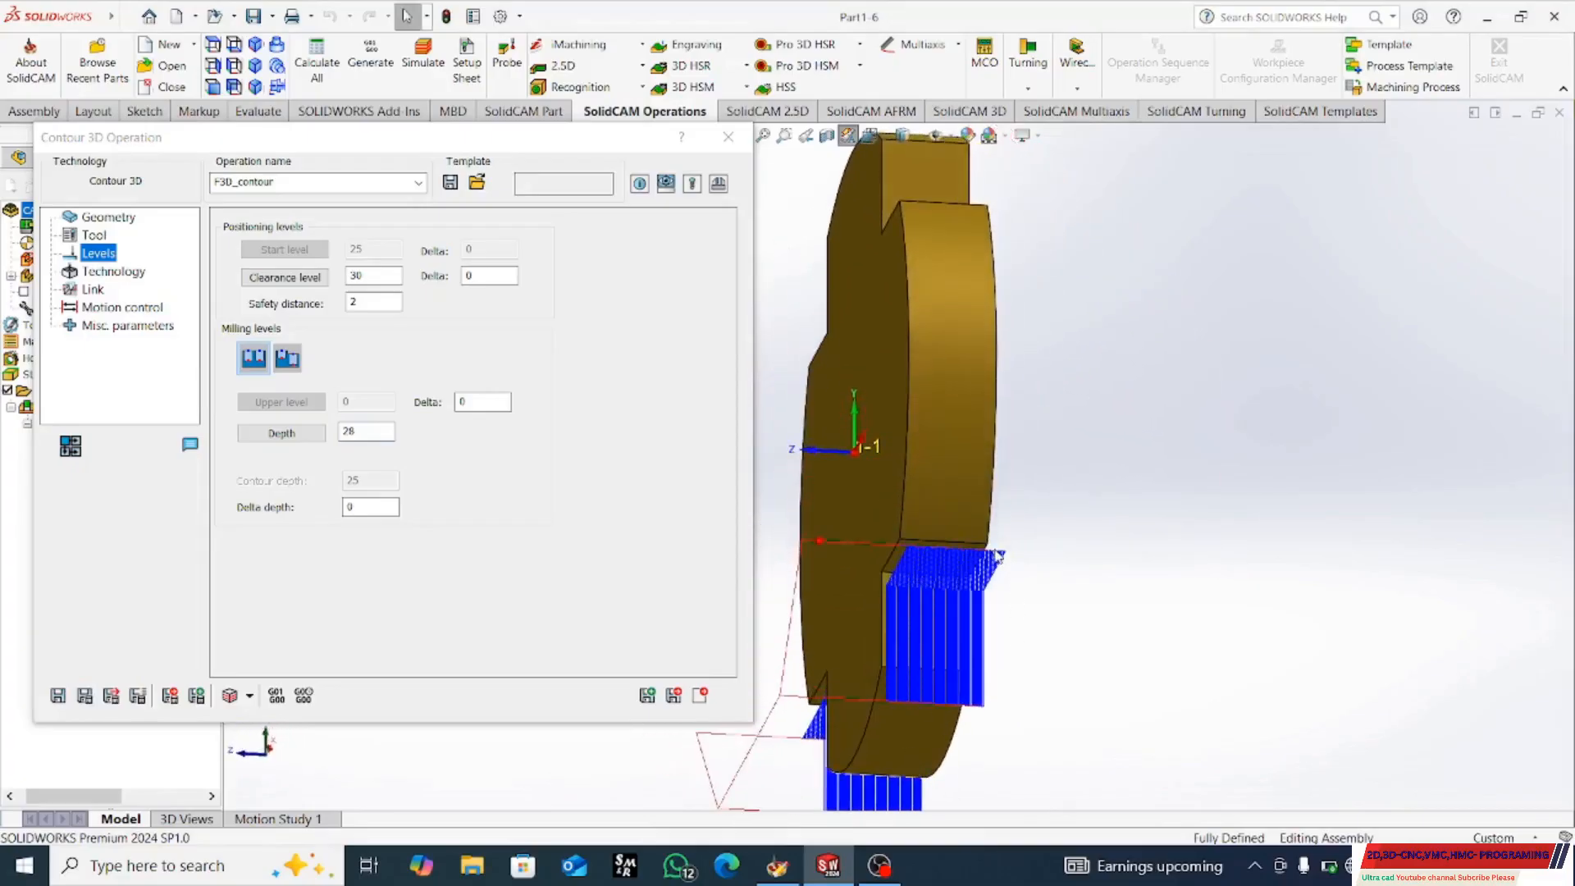
pyautogui.click(727, 137)
# - View the part normal to its top face and start a slowed-down 3D simulation of the F3D_contour operation
pyautogui.moveTo(879, 291); pyautogui.dragTo(889, 361, button='middle')
pyautogui.click(889, 361)
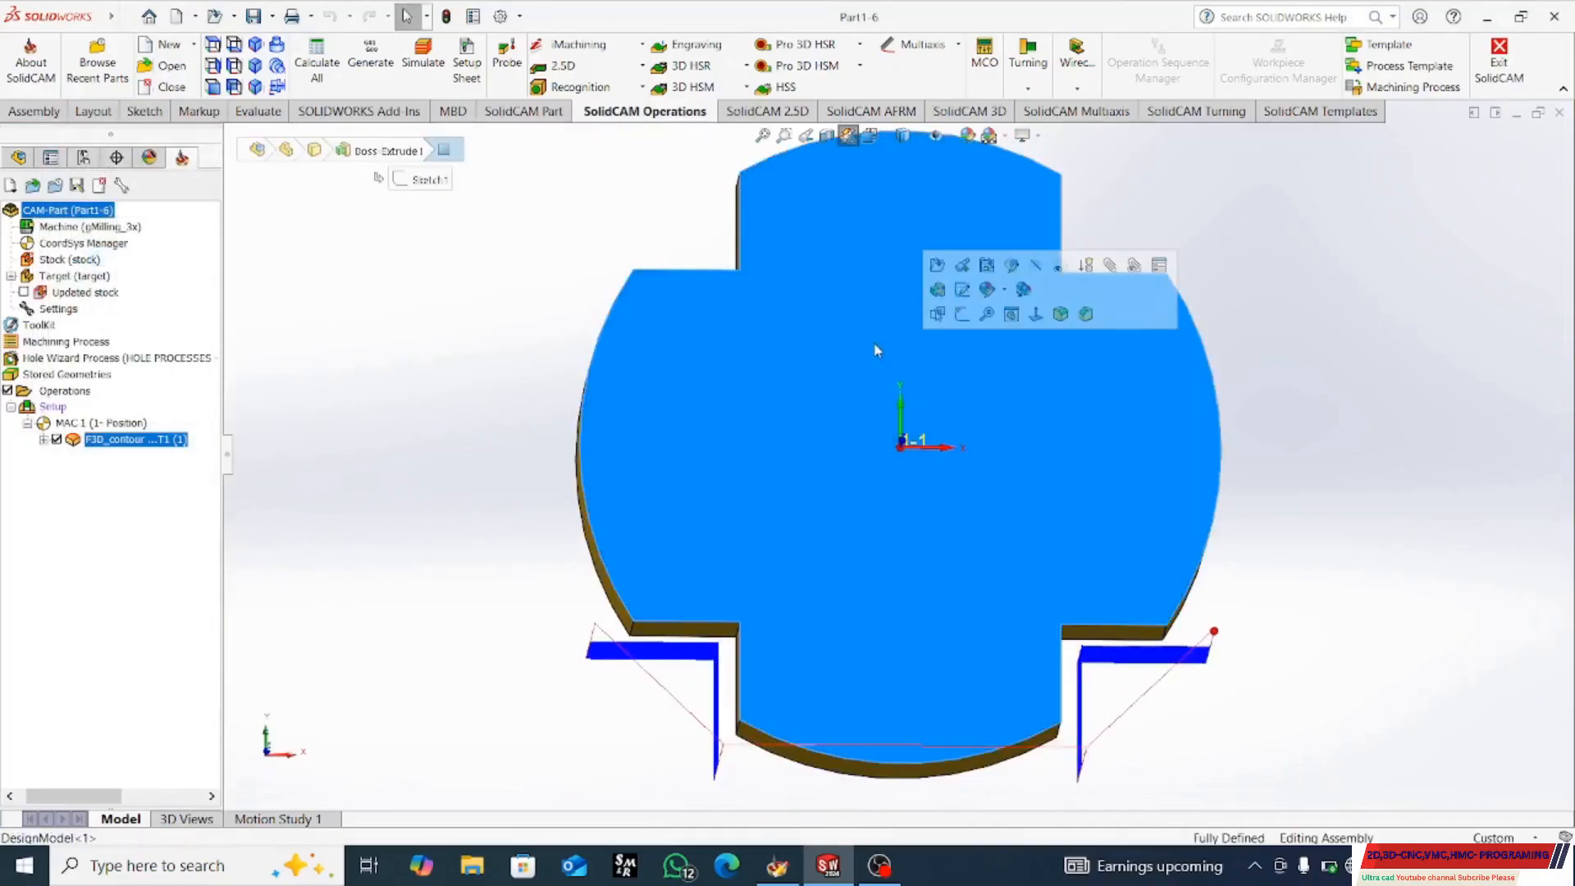
pyautogui.click(1035, 318)
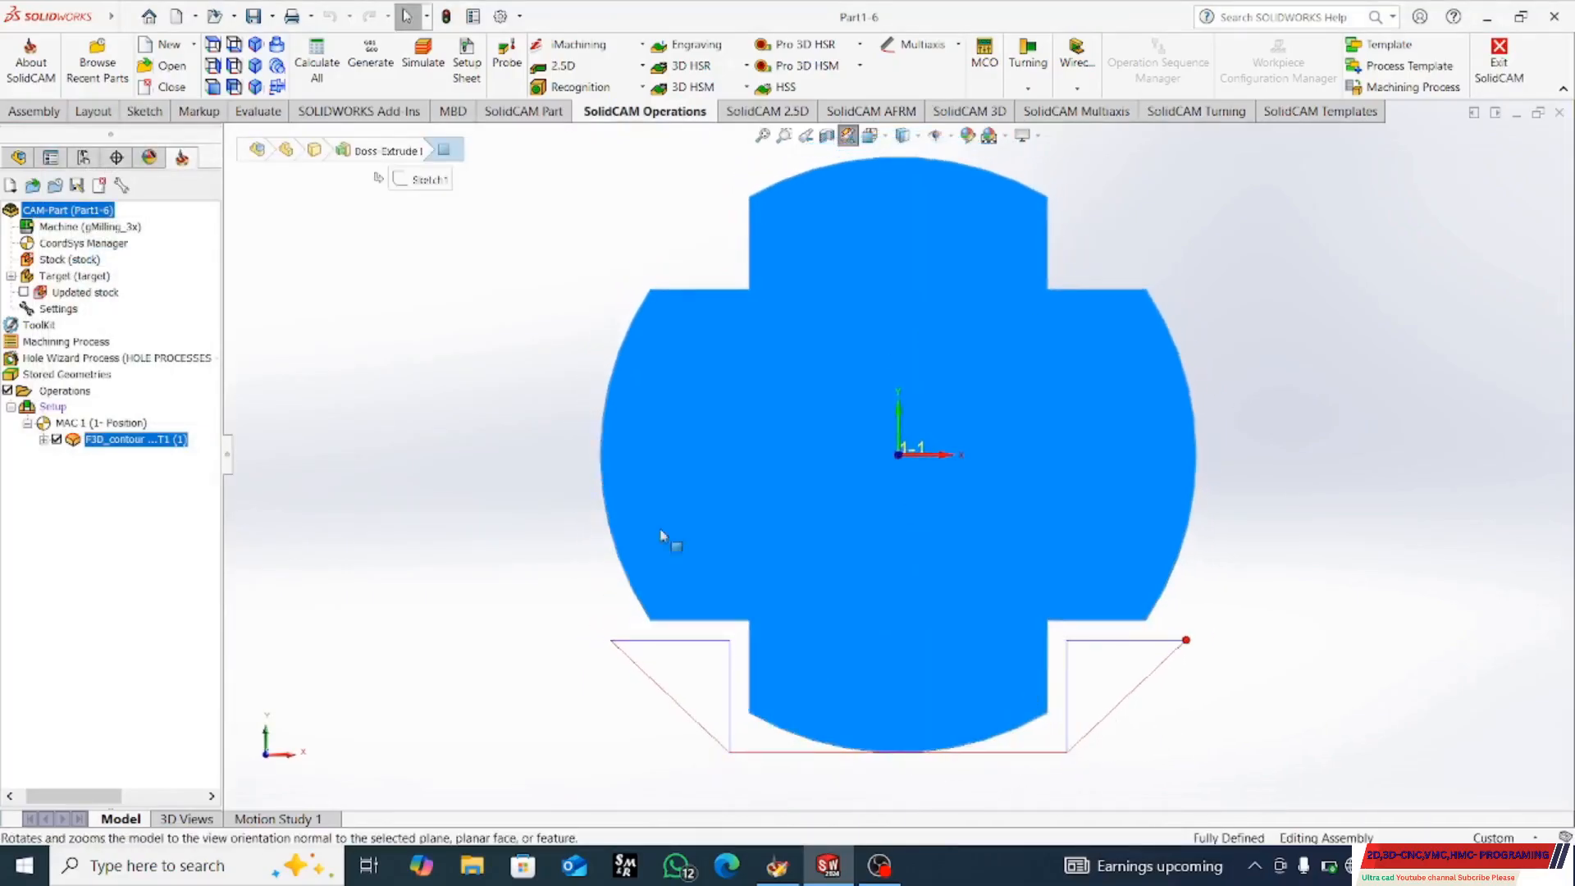
pyautogui.rightClick(132, 443)
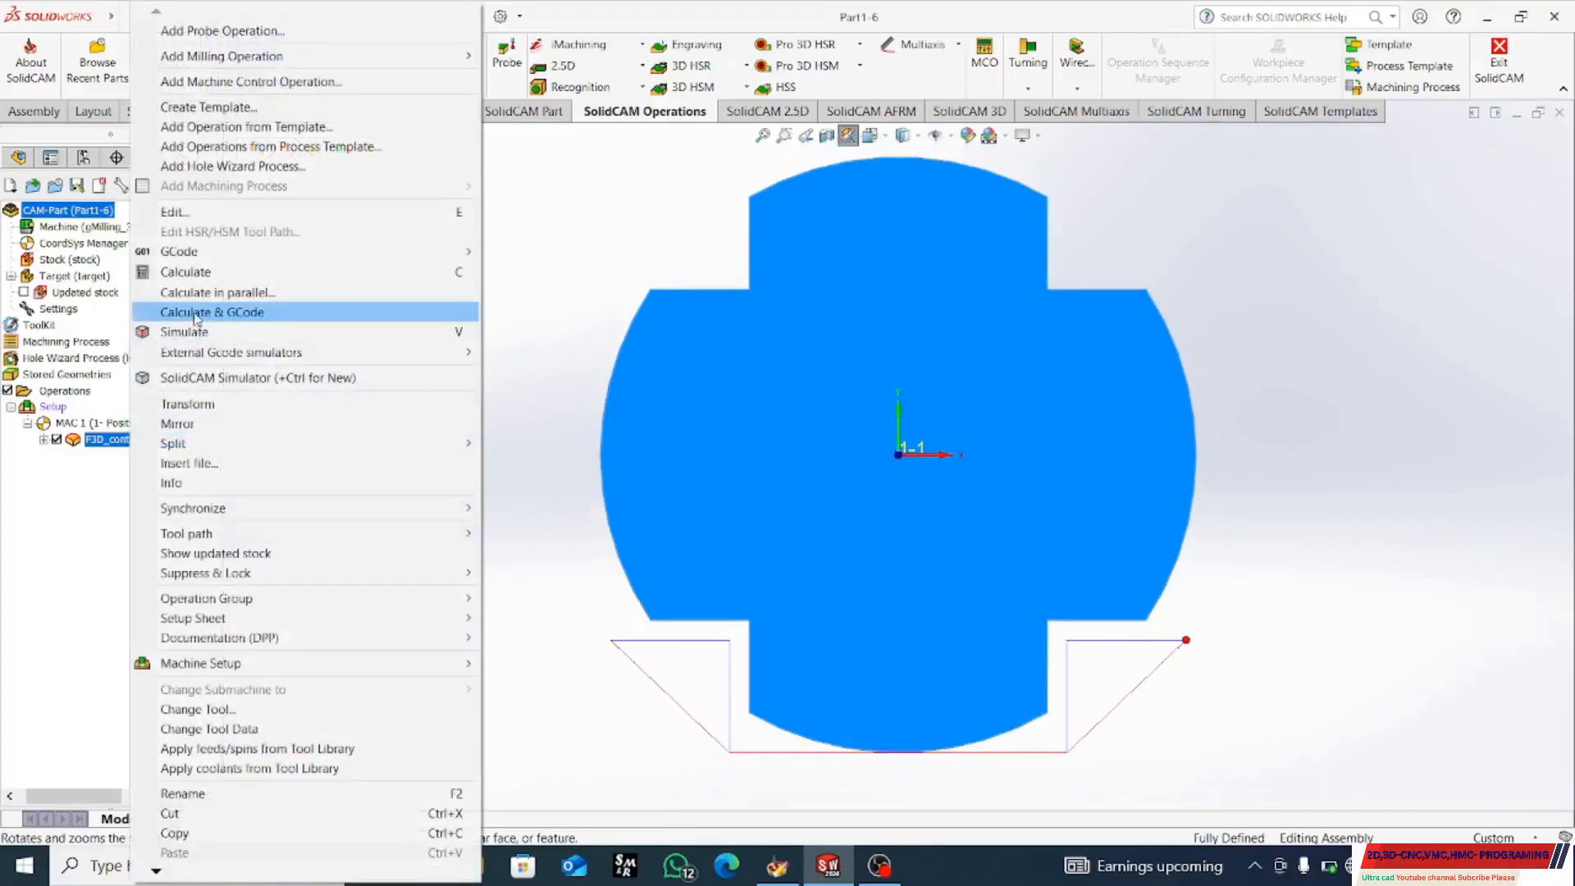
pyautogui.click(195, 333)
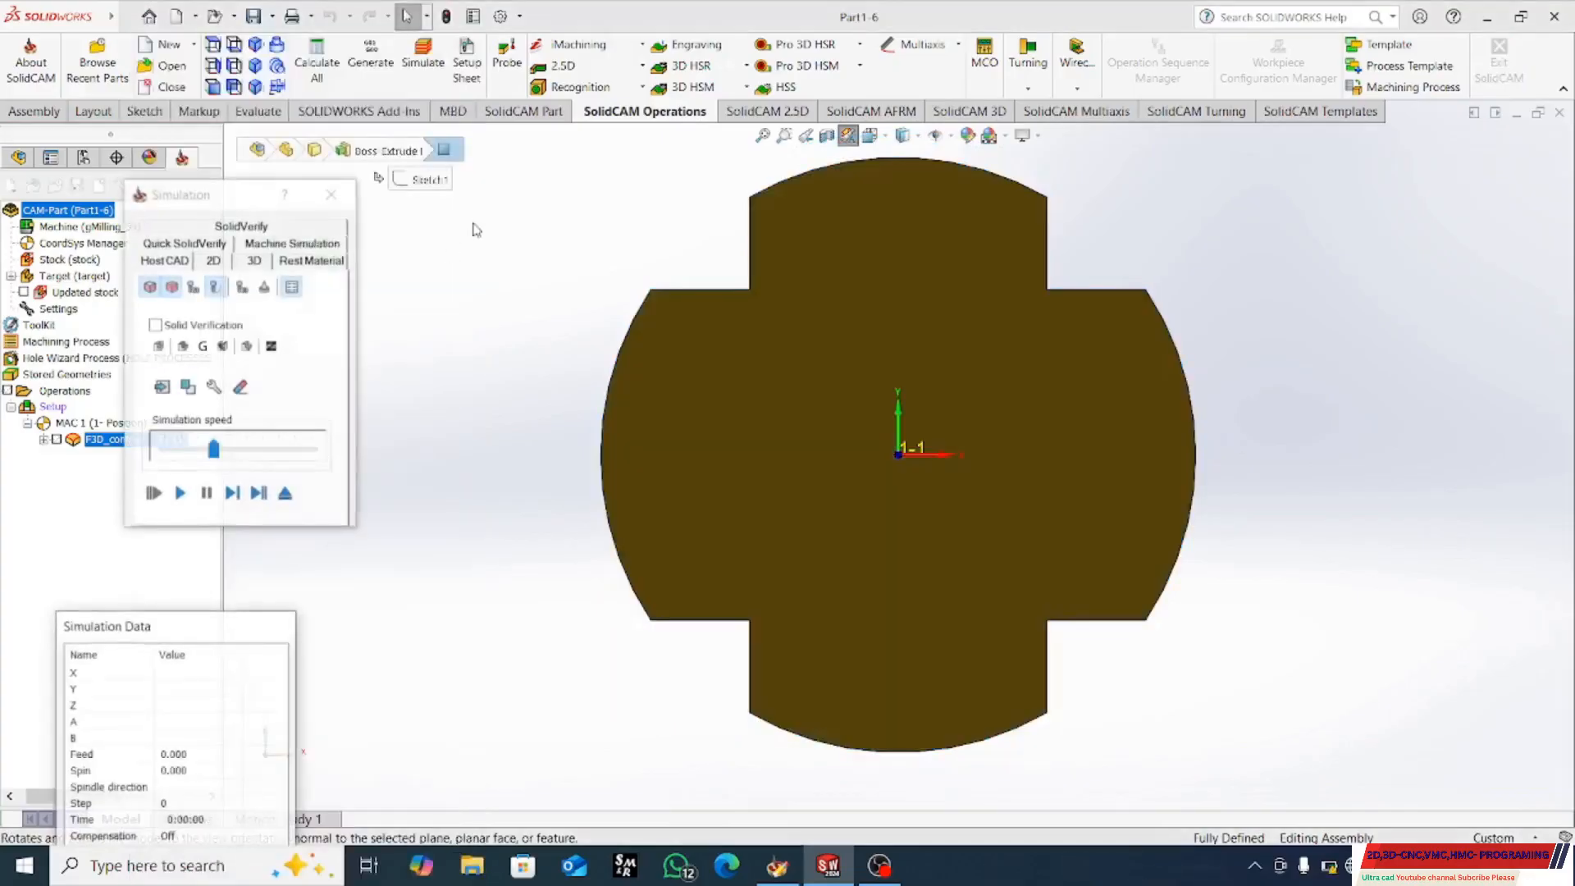
pyautogui.click(249, 261)
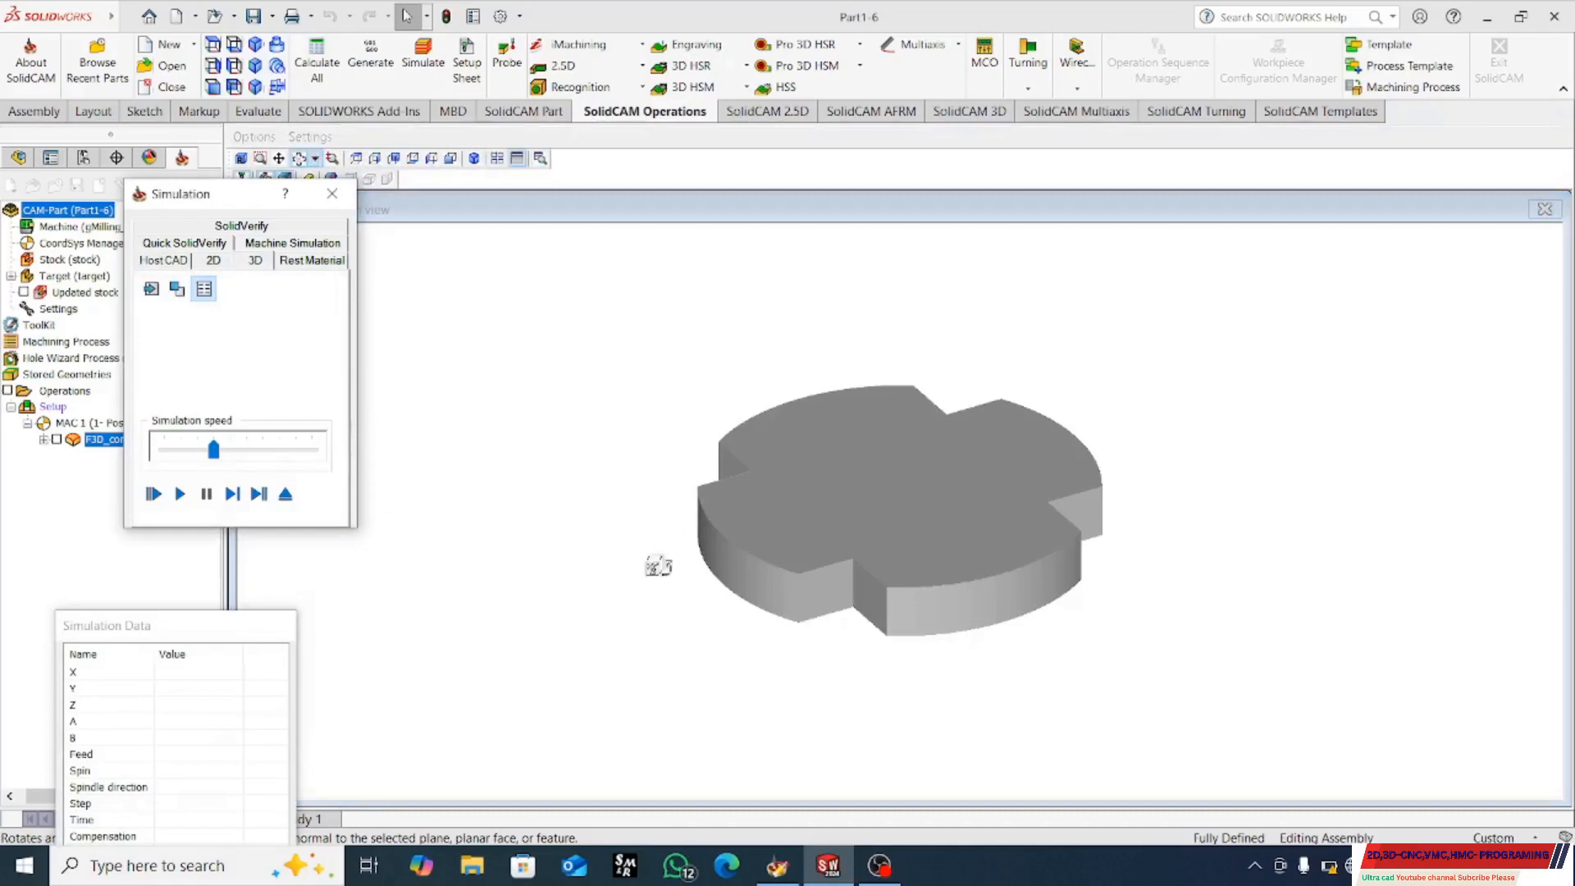
pyautogui.click(185, 450)
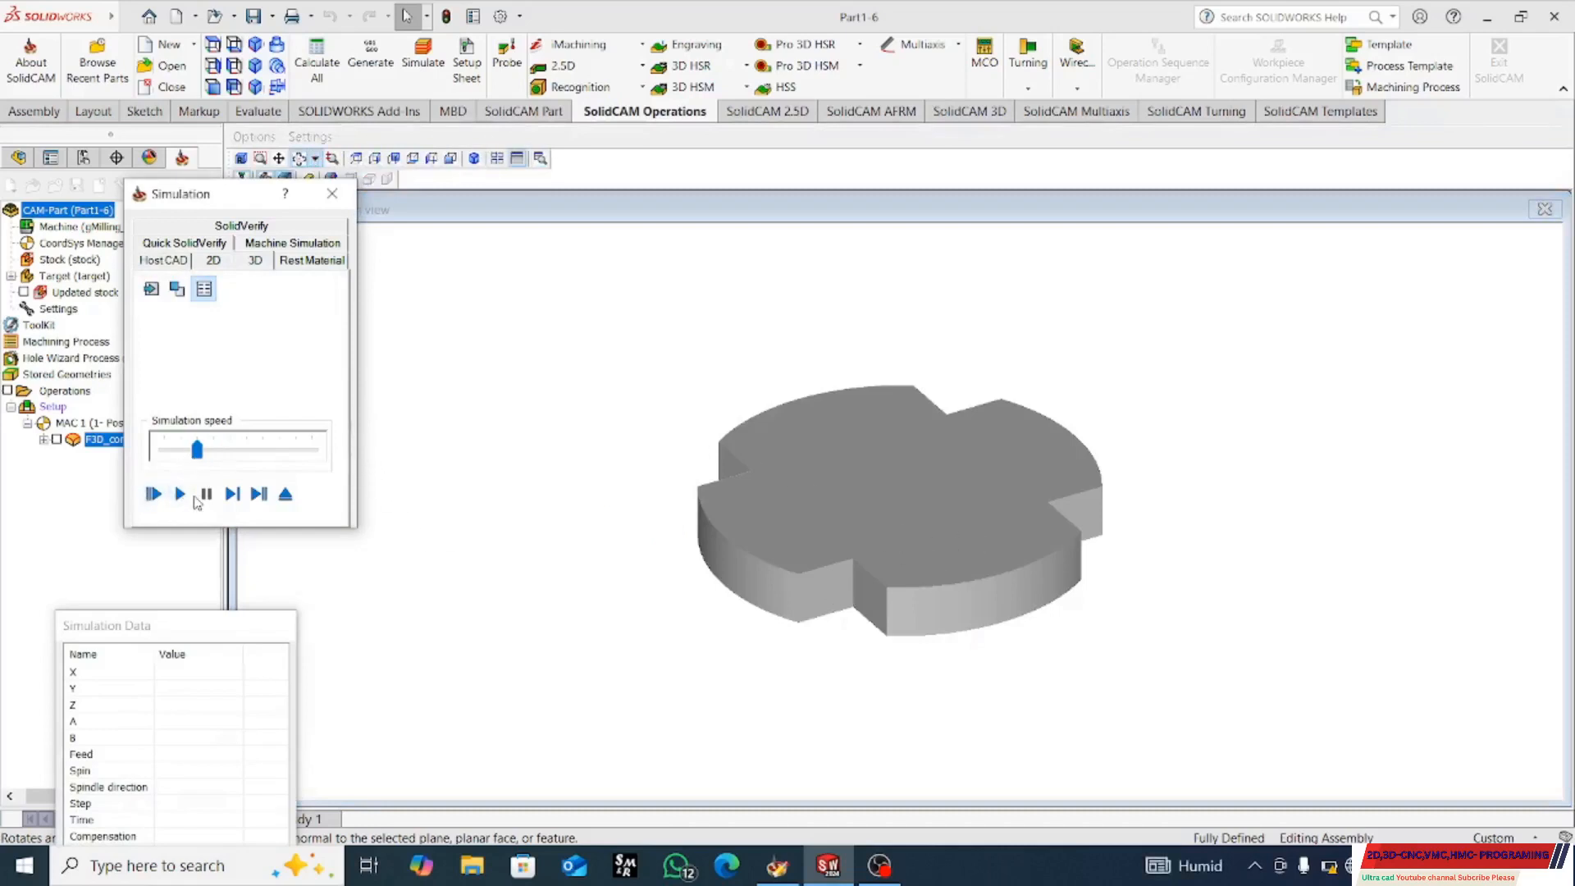
pyautogui.click(180, 494)
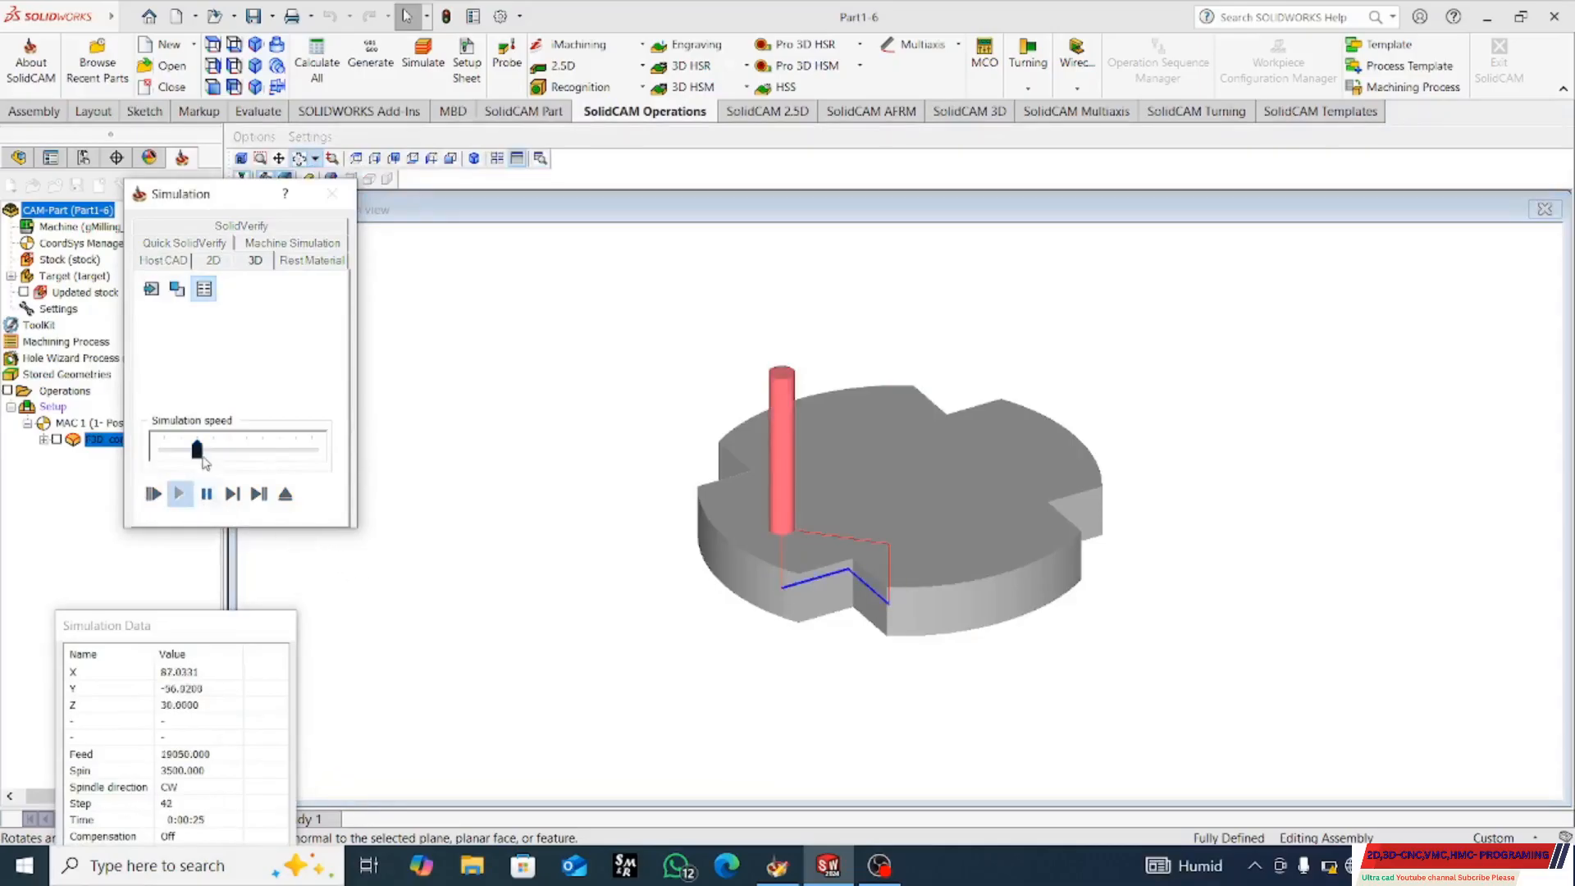
# - Speed up the simulation and let it finish, examine the simulated toolpath, and close the simulation to return to the part
pyautogui.moveTo(197, 449); pyautogui.dragTo(215, 451)
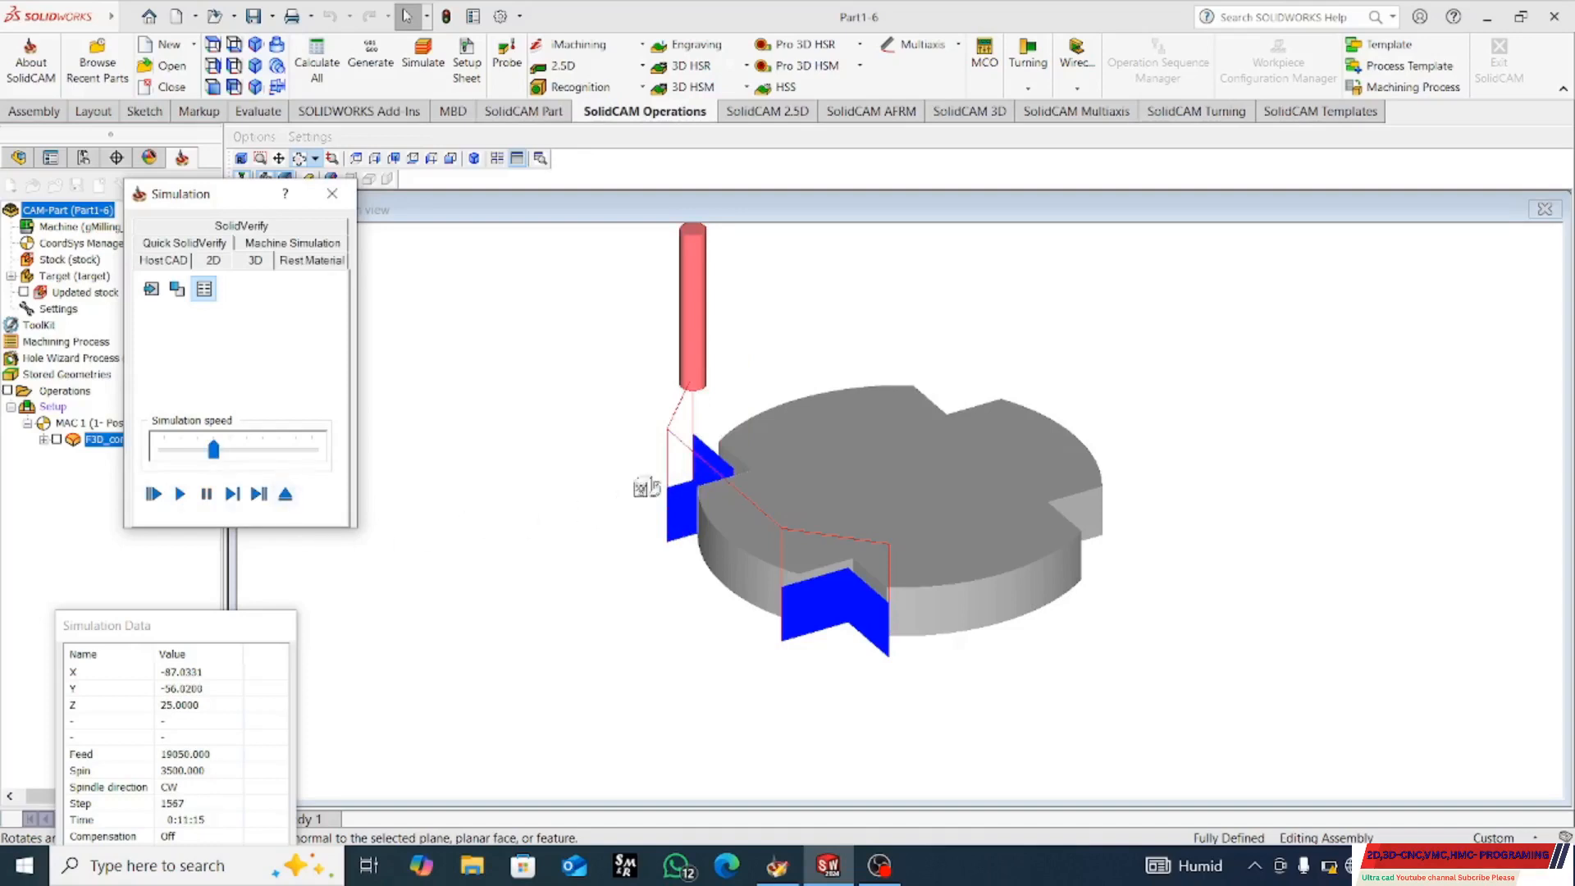
pyautogui.moveTo(647, 488); pyautogui.dragTo(694, 623)
pyautogui.click(332, 193)
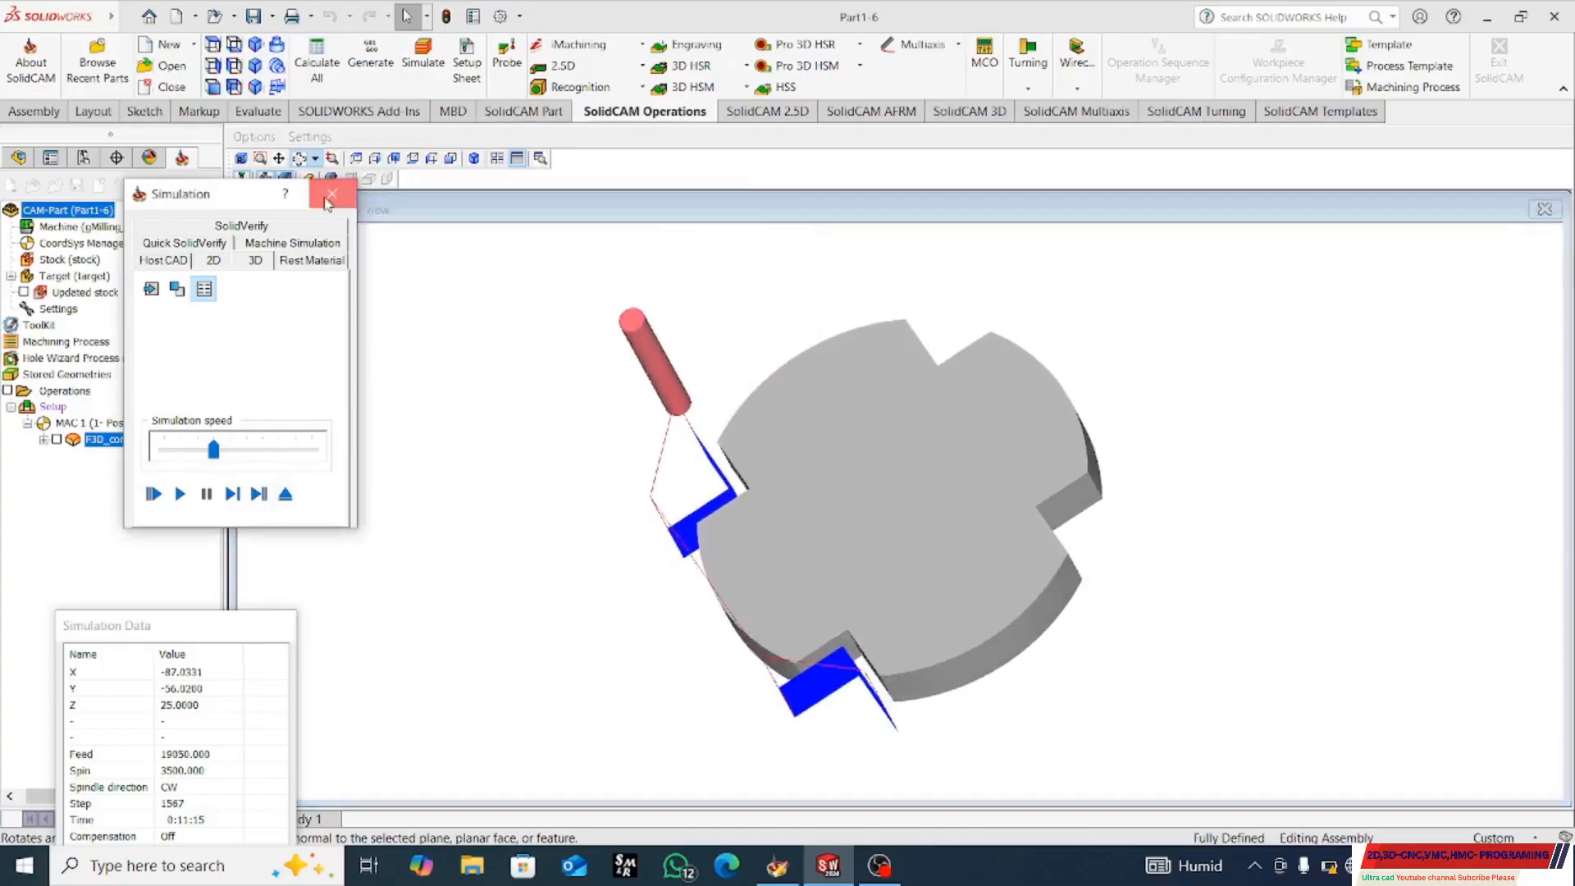
pyautogui.moveTo(1030, 578); pyautogui.dragTo(984, 396, button='middle')
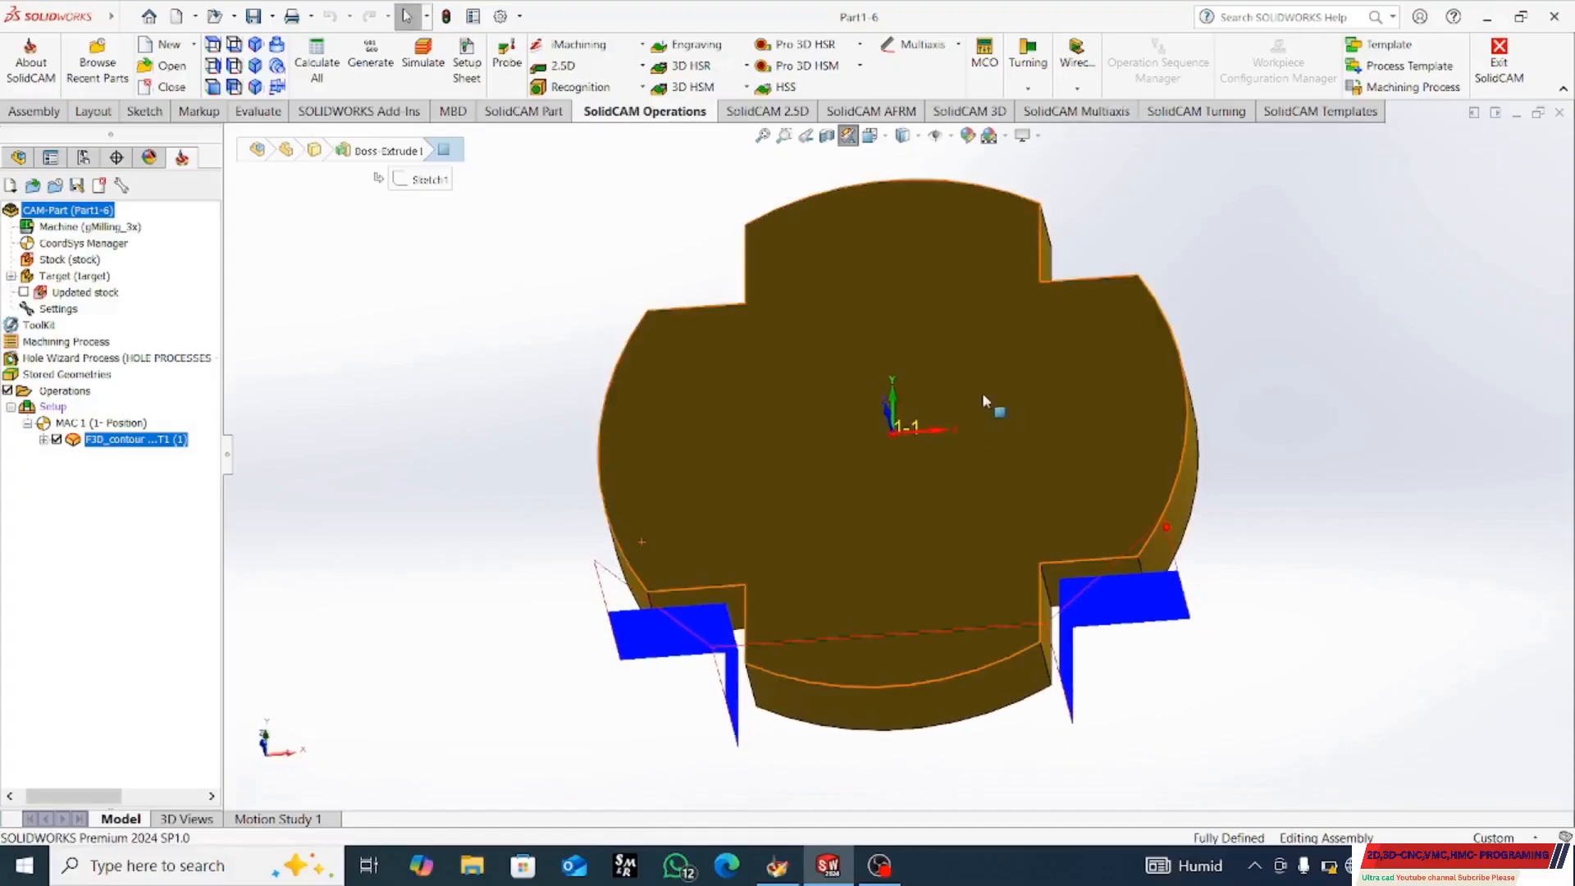